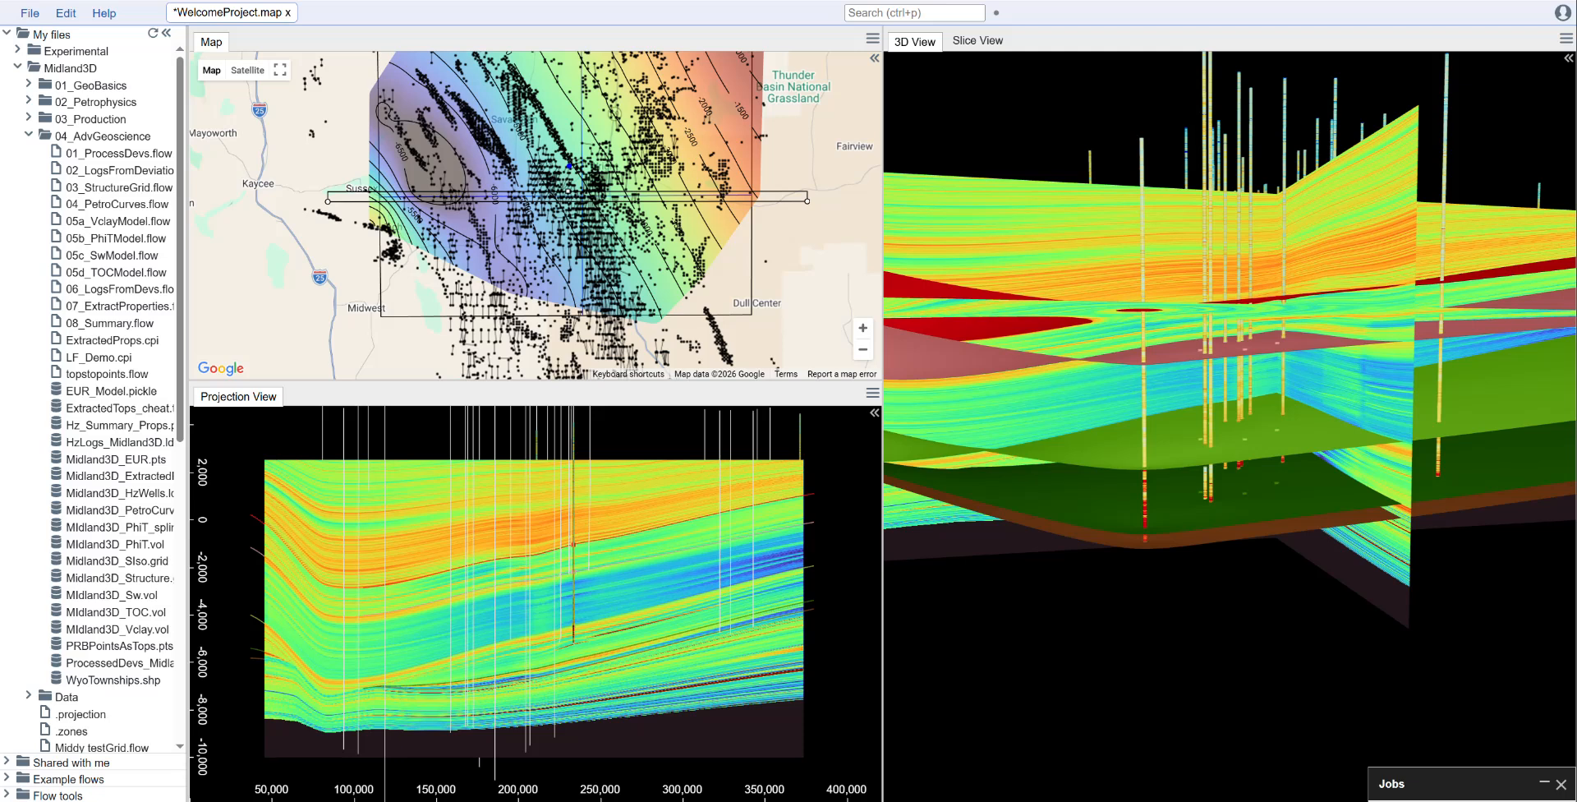
Create a new flow file named MakeLogs in the WelcomeProject folder.
{"action": "left_click", "coordinate": [17, 68]}
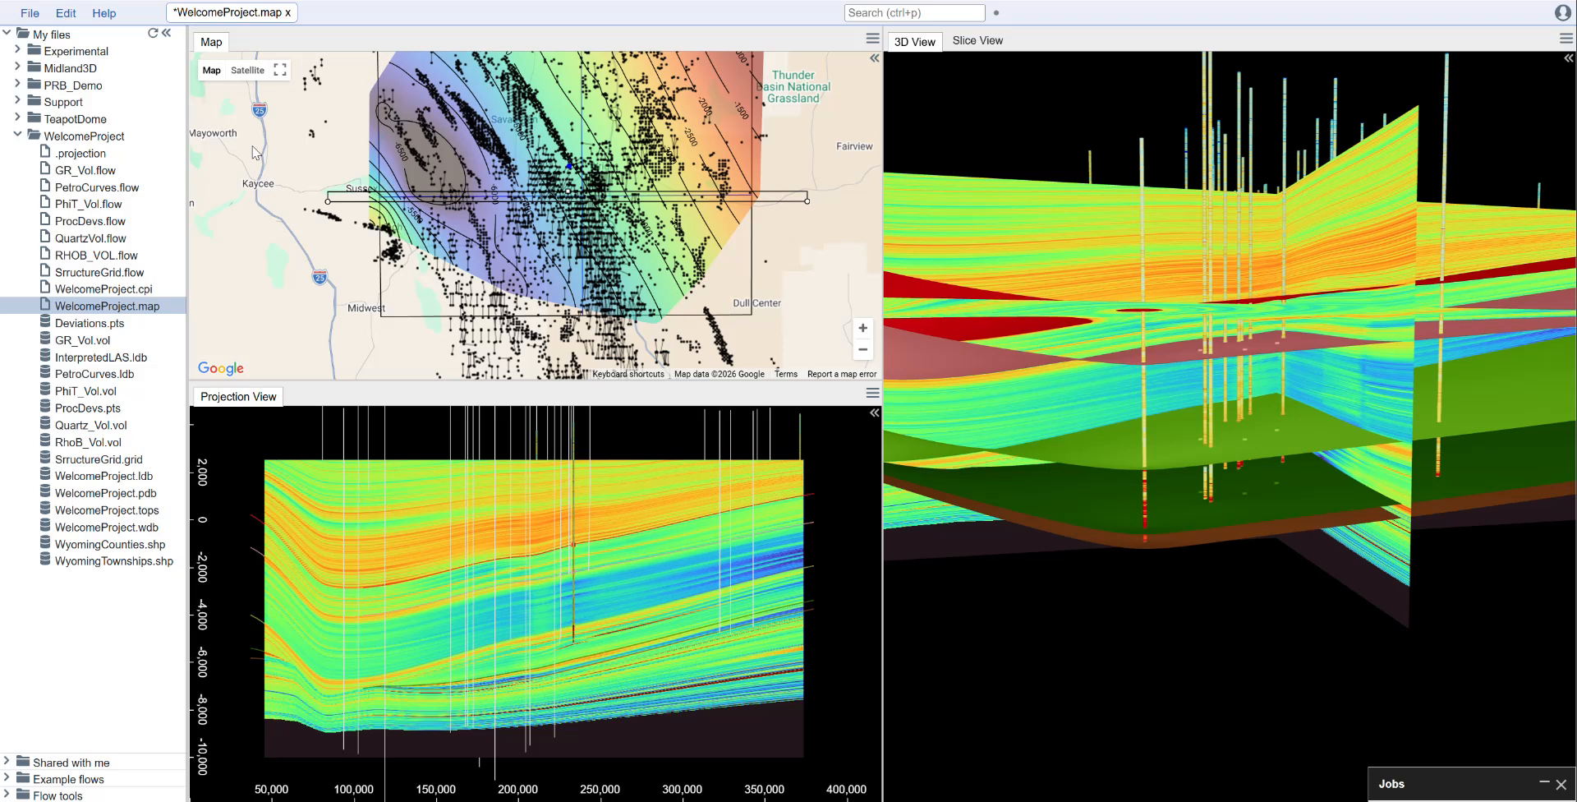
{"action": "right_click", "coordinate": [92, 140]}
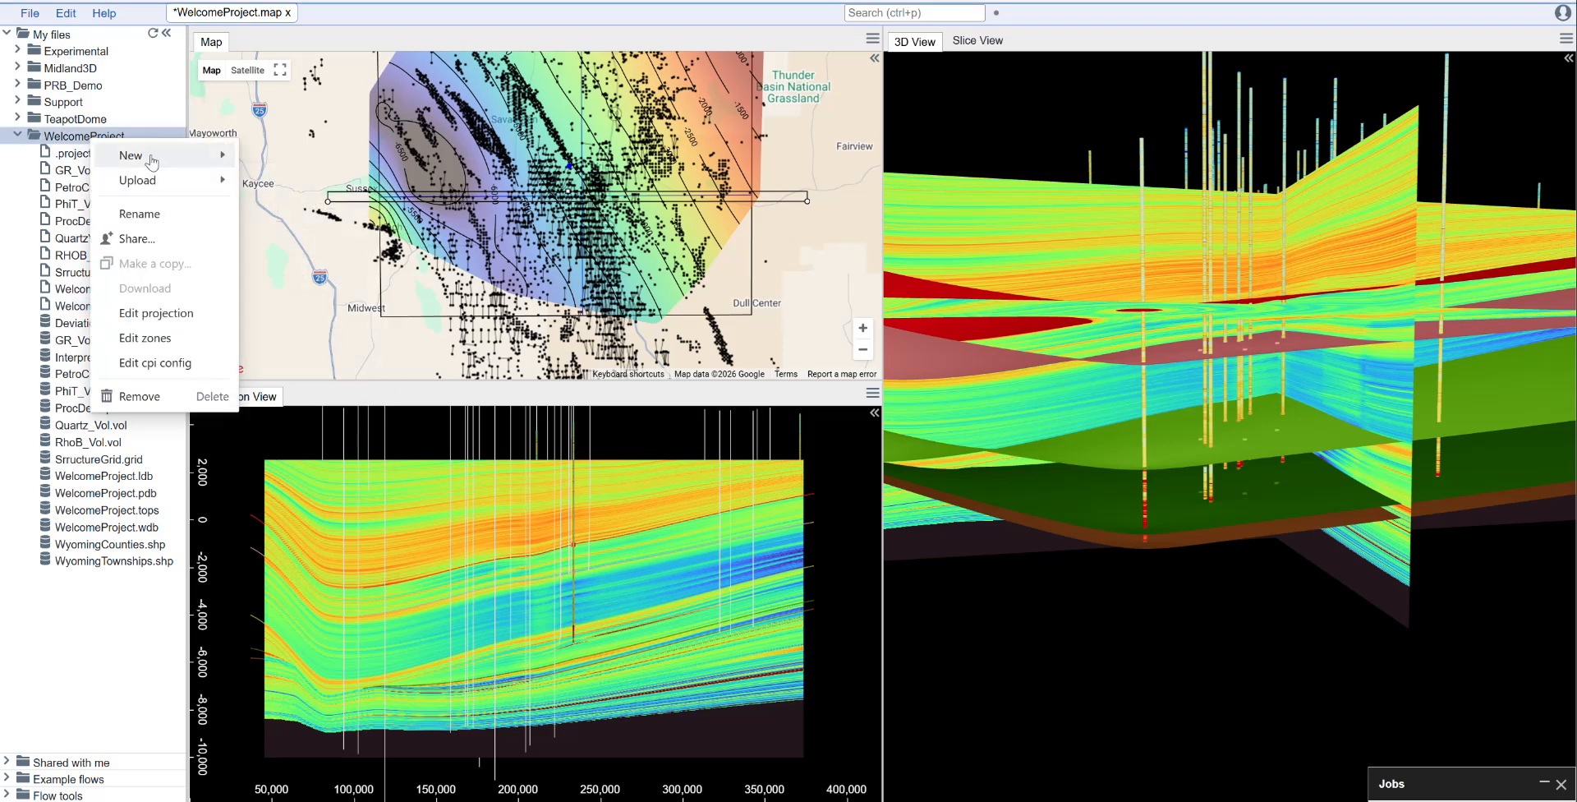
{"action": "mouse_move", "coordinate": [152, 157]}
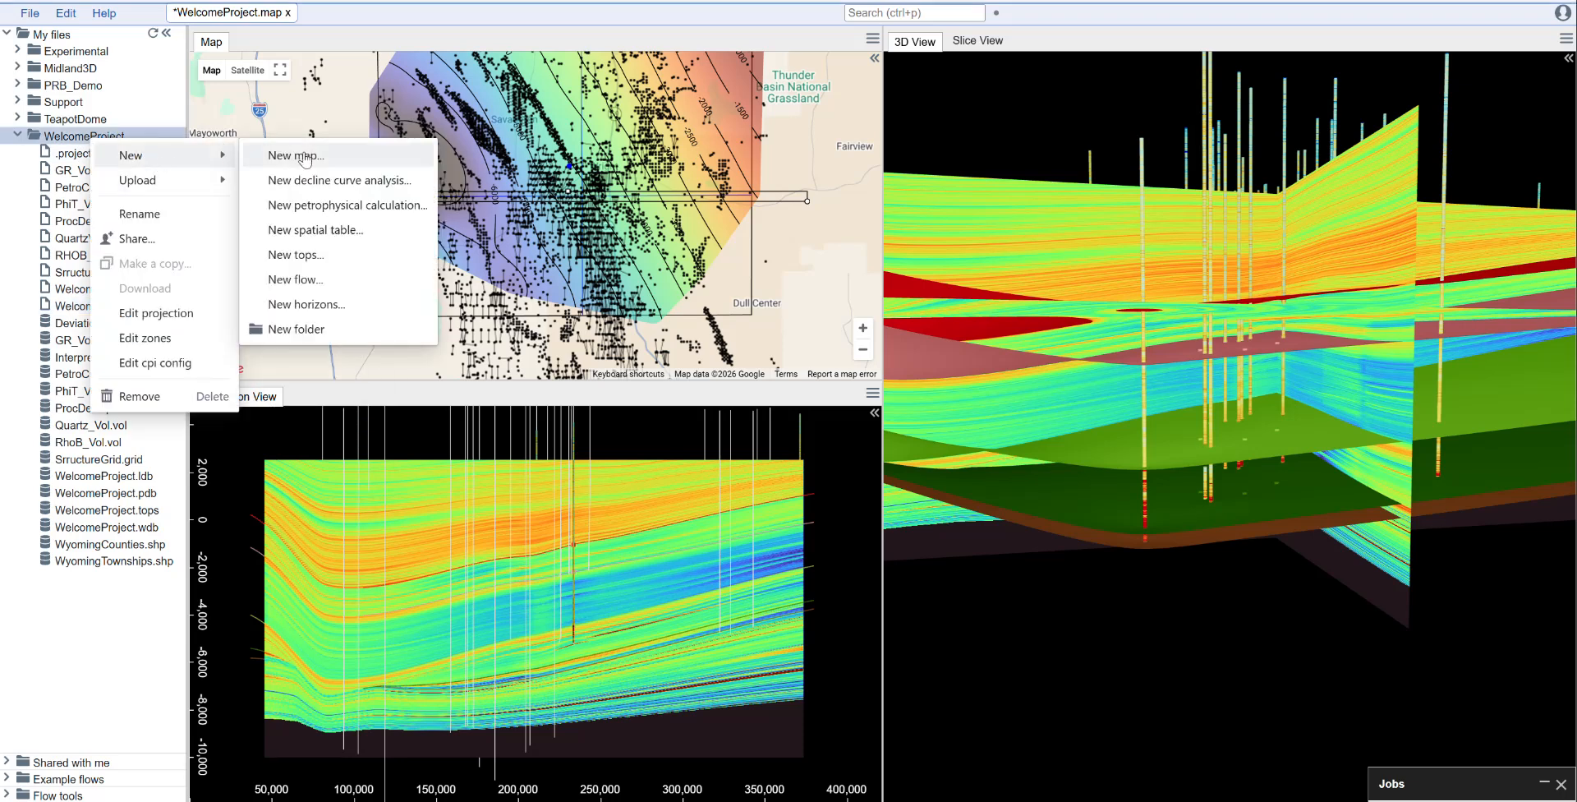
{"action": "left_click", "coordinate": [343, 282]}
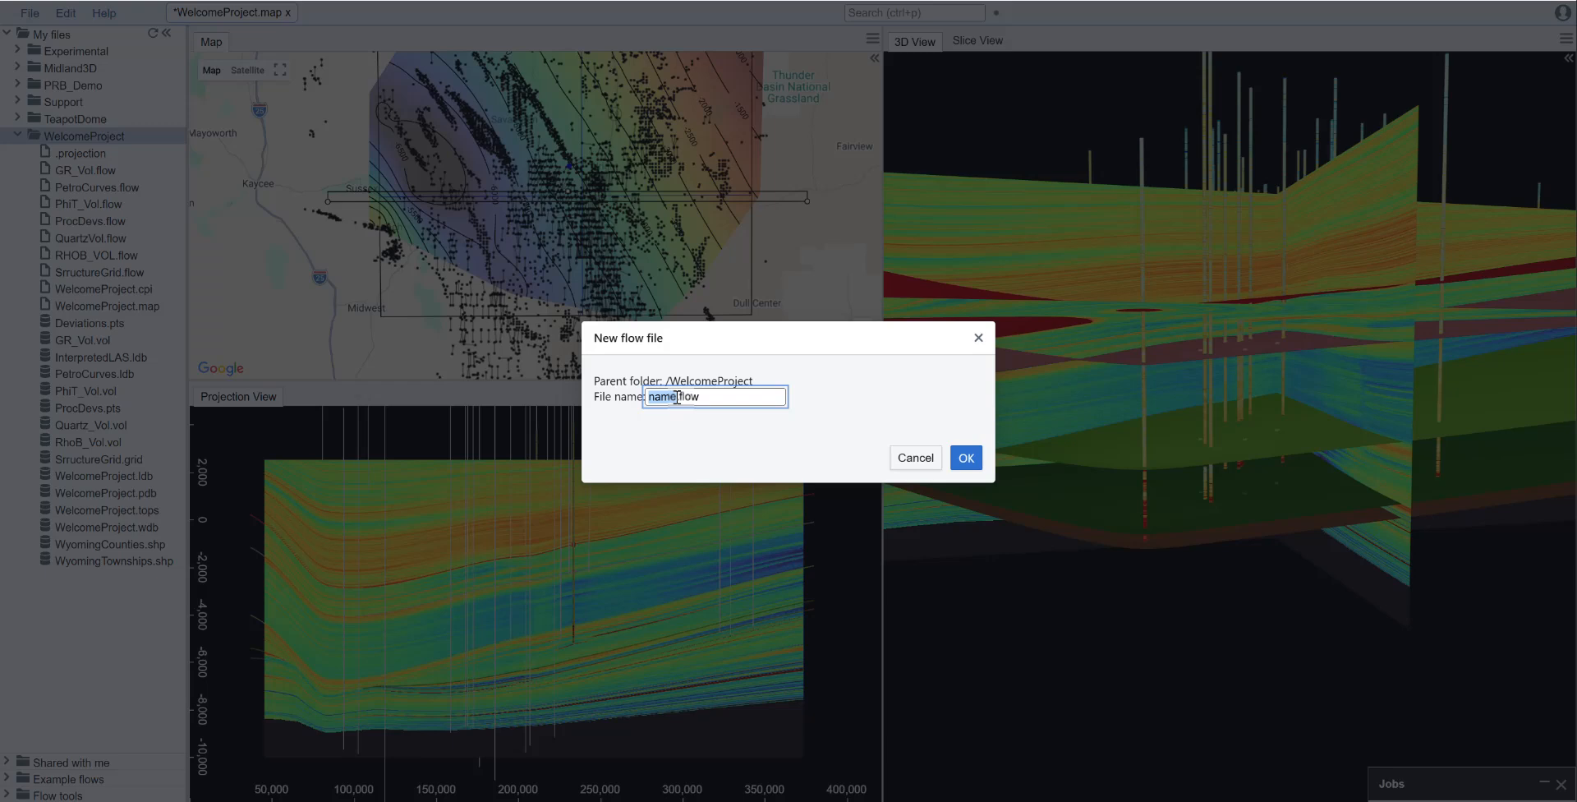
{"action": "type", "text": "MakeLogs"}
{"action": "left_click", "coordinate": [967, 458]}
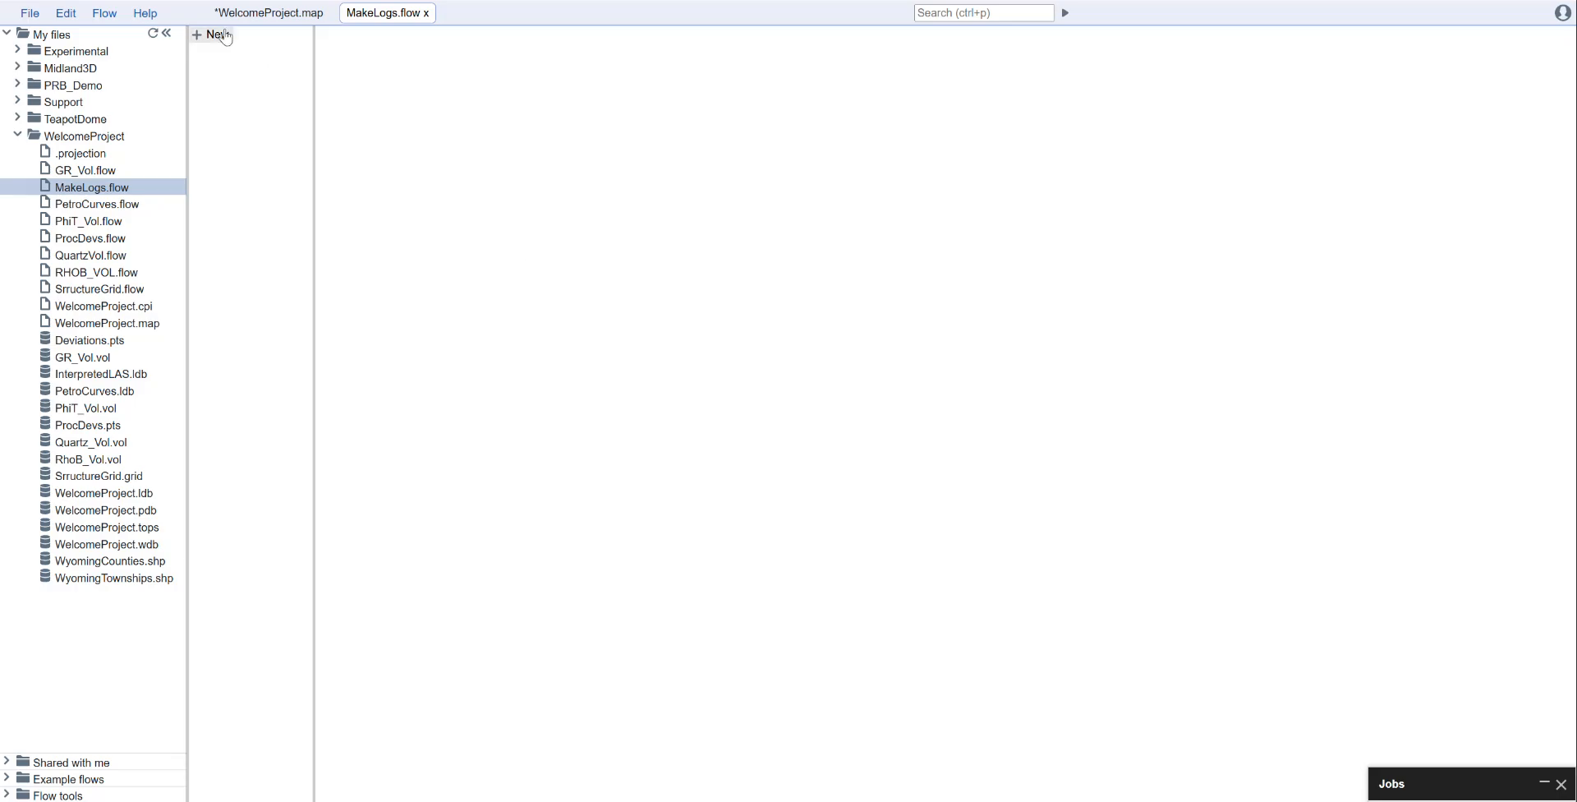
Add a PointsInput tool to the MakeLogs flow with Deviations.pts as its points file.
{"action": "left_click", "coordinate": [224, 34]}
{"action": "type", "text": "poi"}
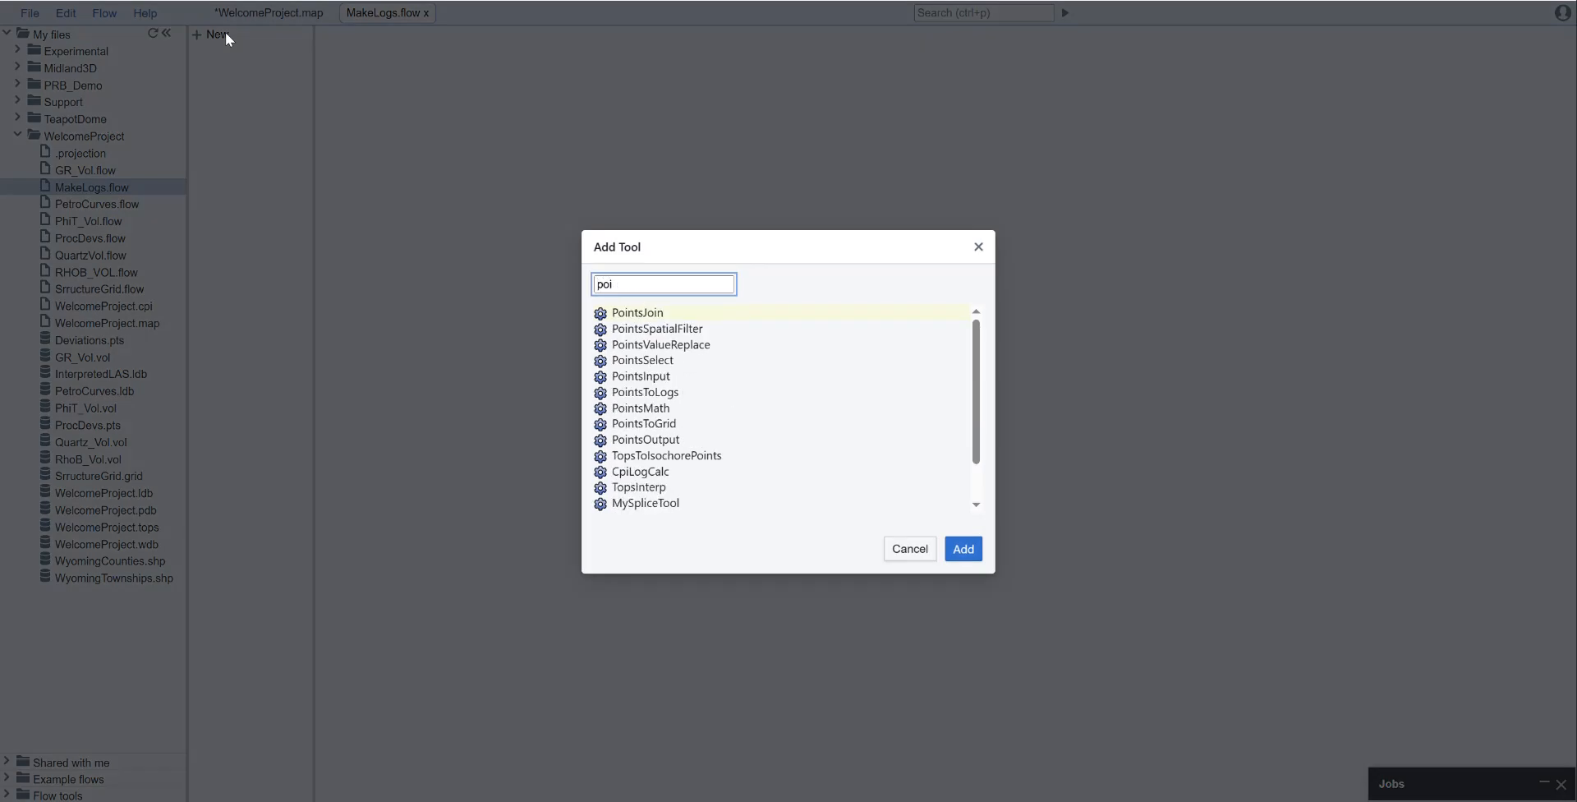
{"action": "type", "text": "ntsin"}
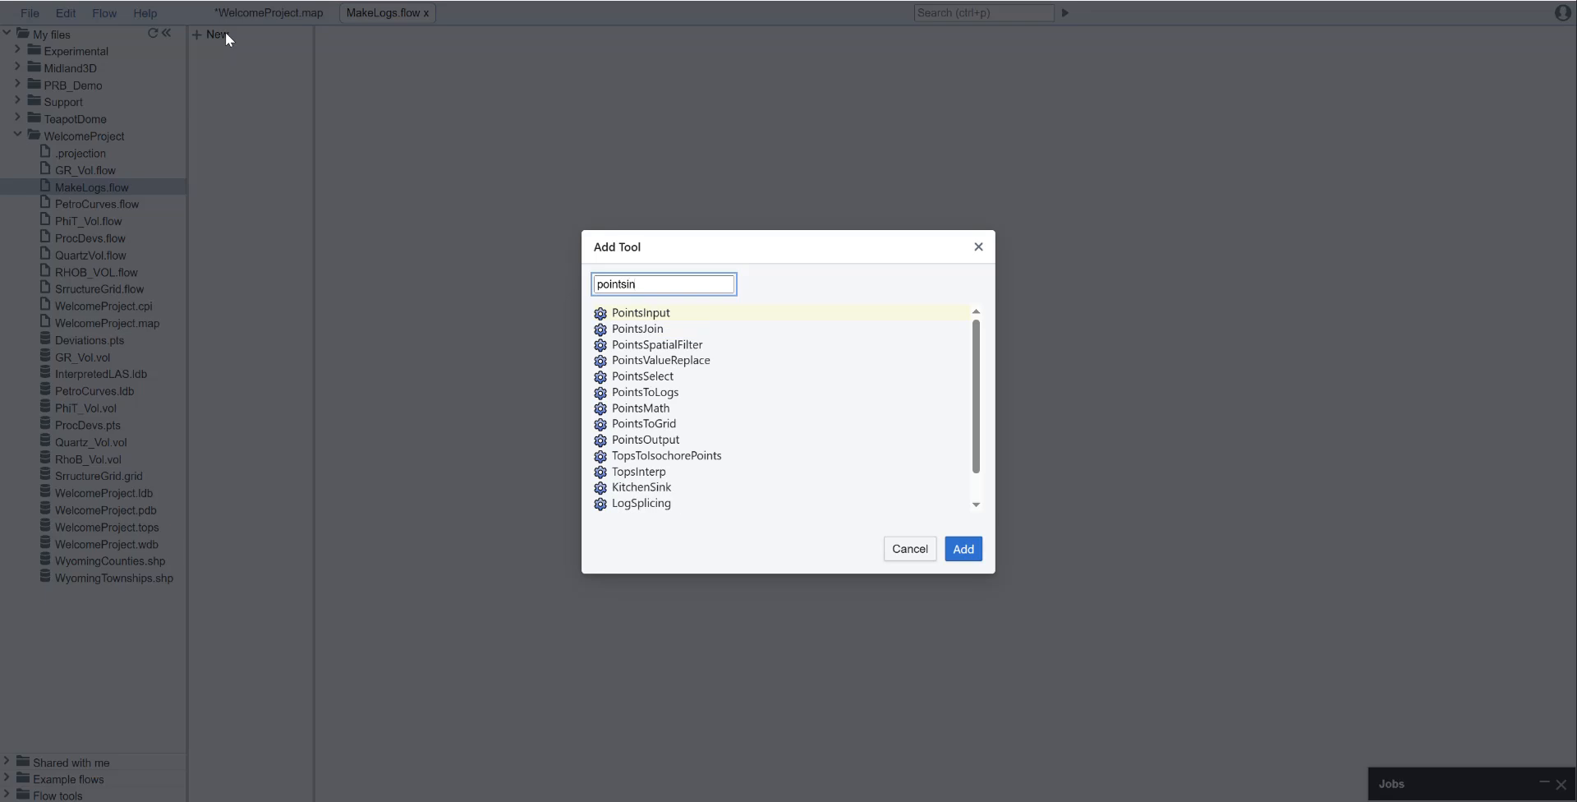
{"action": "key", "text": "Return"}
{"action": "left_click", "coordinate": [436, 46]}
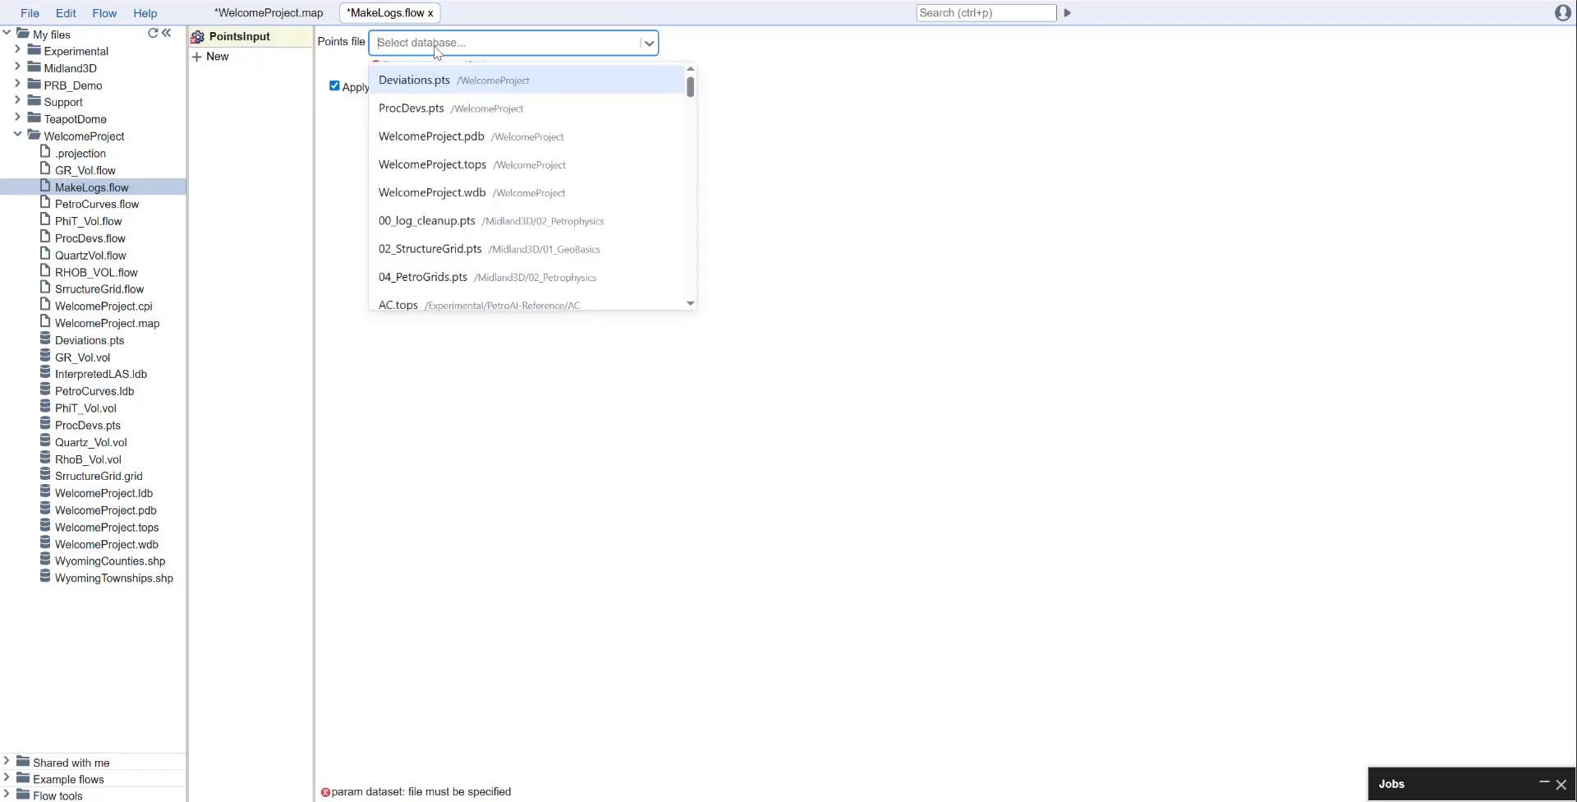
{"action": "left_click", "coordinate": [476, 87]}
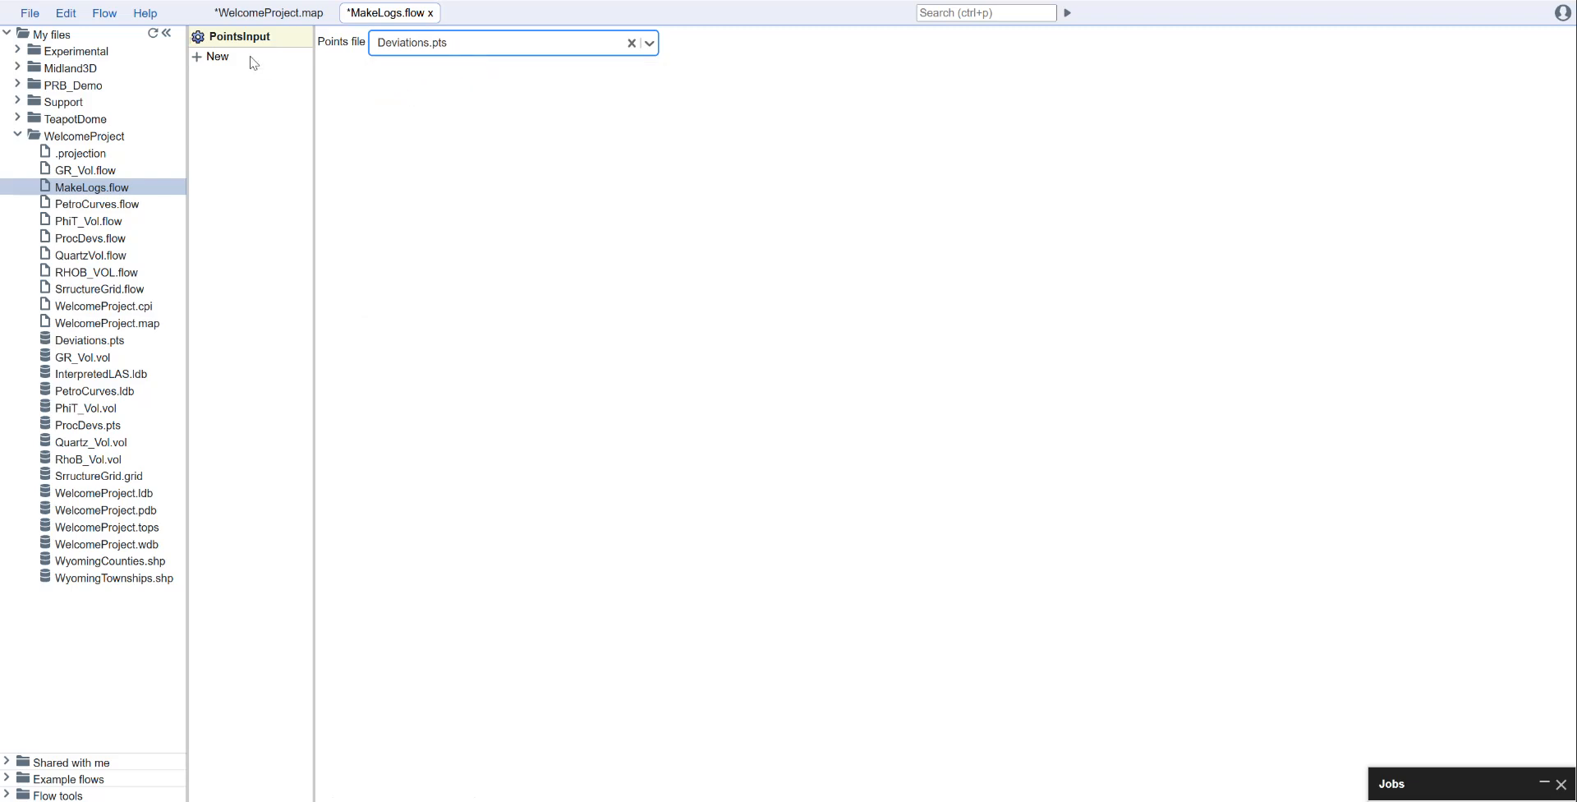
In WelcomeProject.map, enlarge the map view and draw a four-cornered polygon along the rectangular outline around the colored structure grid.
{"action": "left_click", "coordinate": [298, 22]}
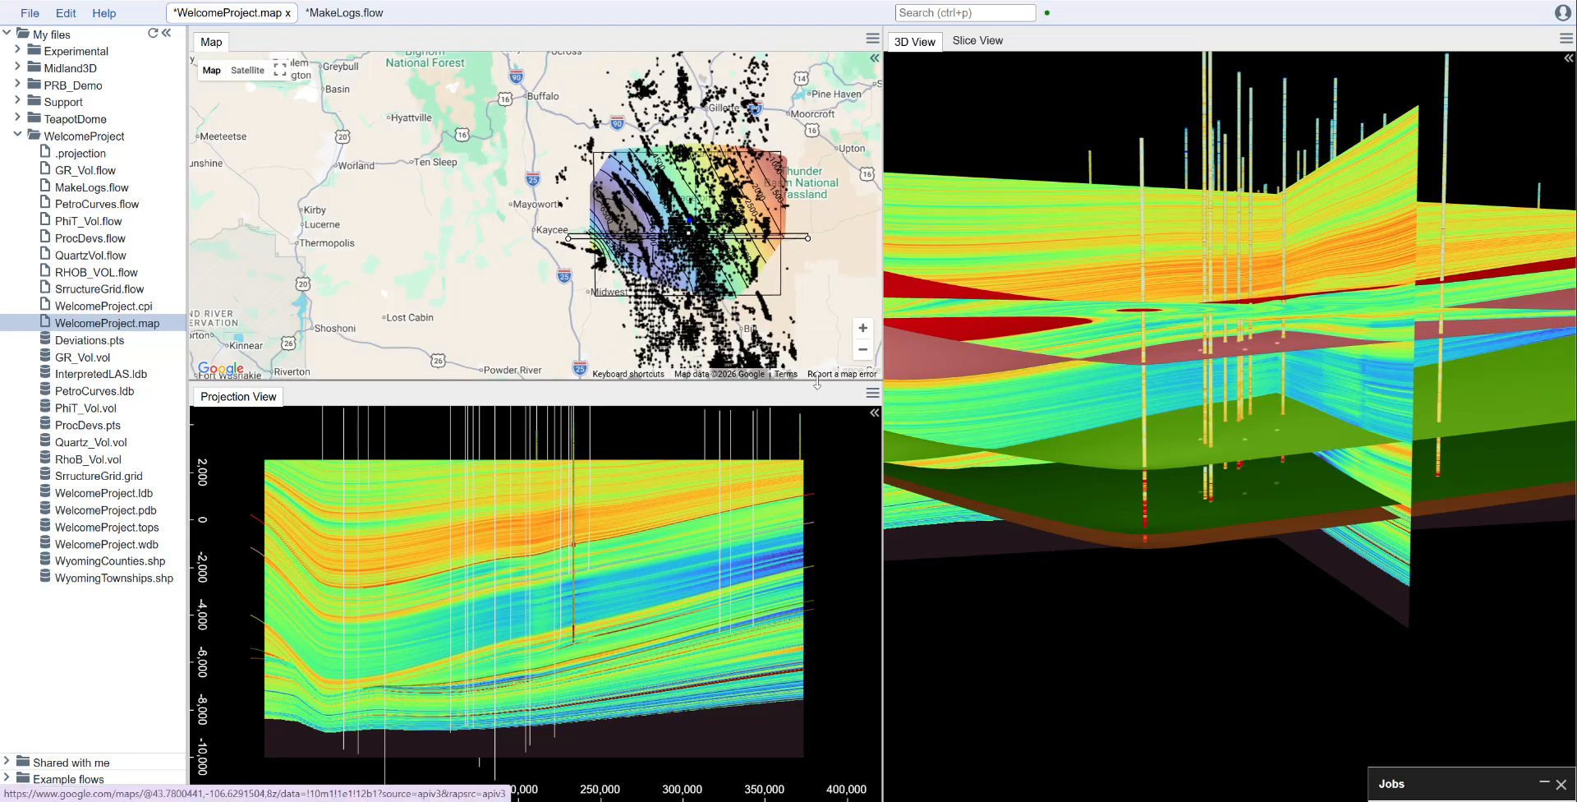
{"action": "left_click_drag", "start_coordinate": [819, 383], "coordinate": [819, 687]}
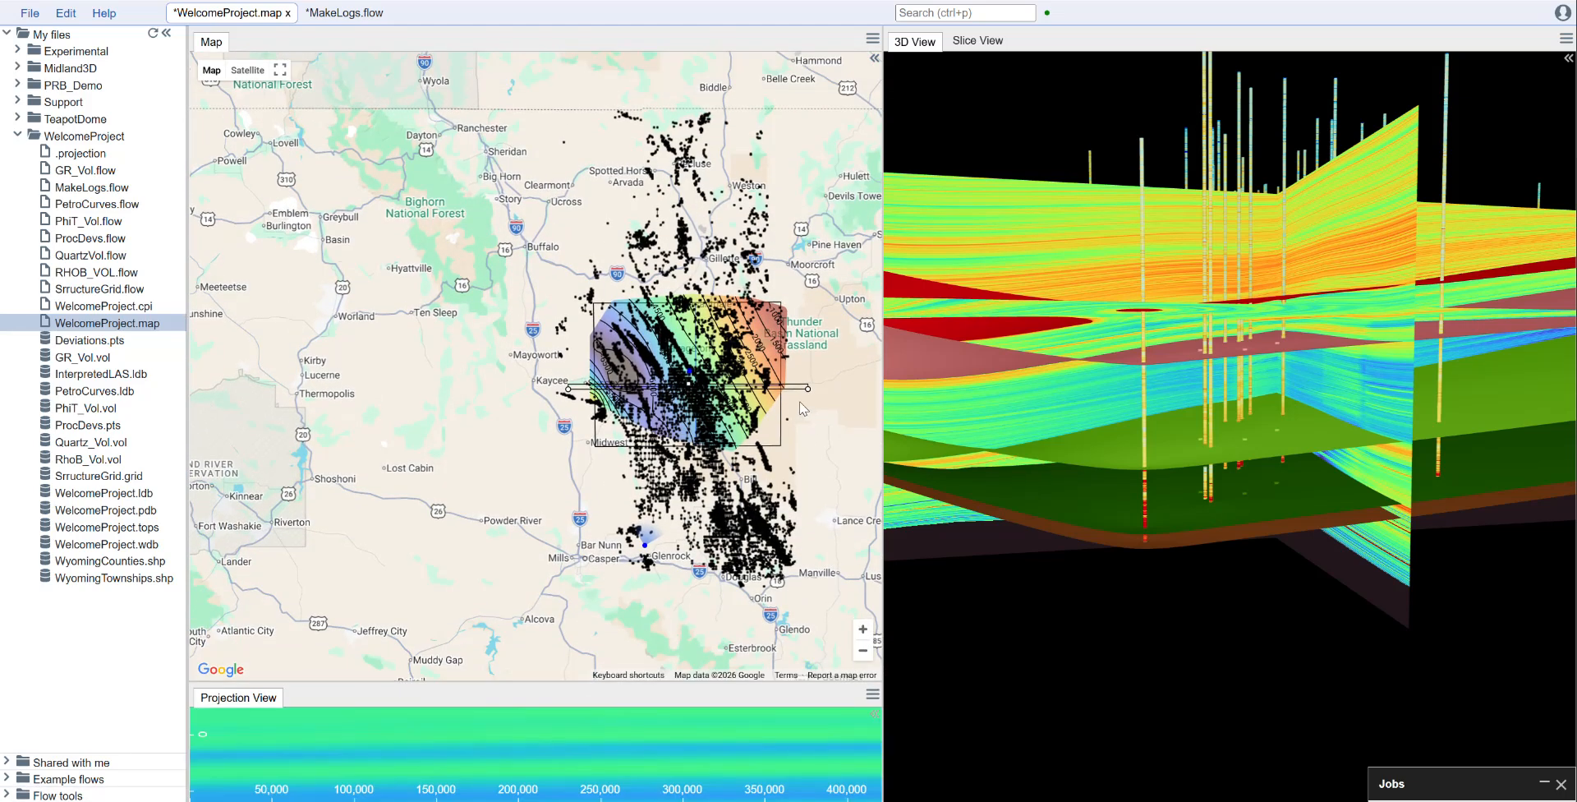
{"action": "scroll", "coordinate": [803, 408], "scroll_direction": "up", "scroll_amount": 1}
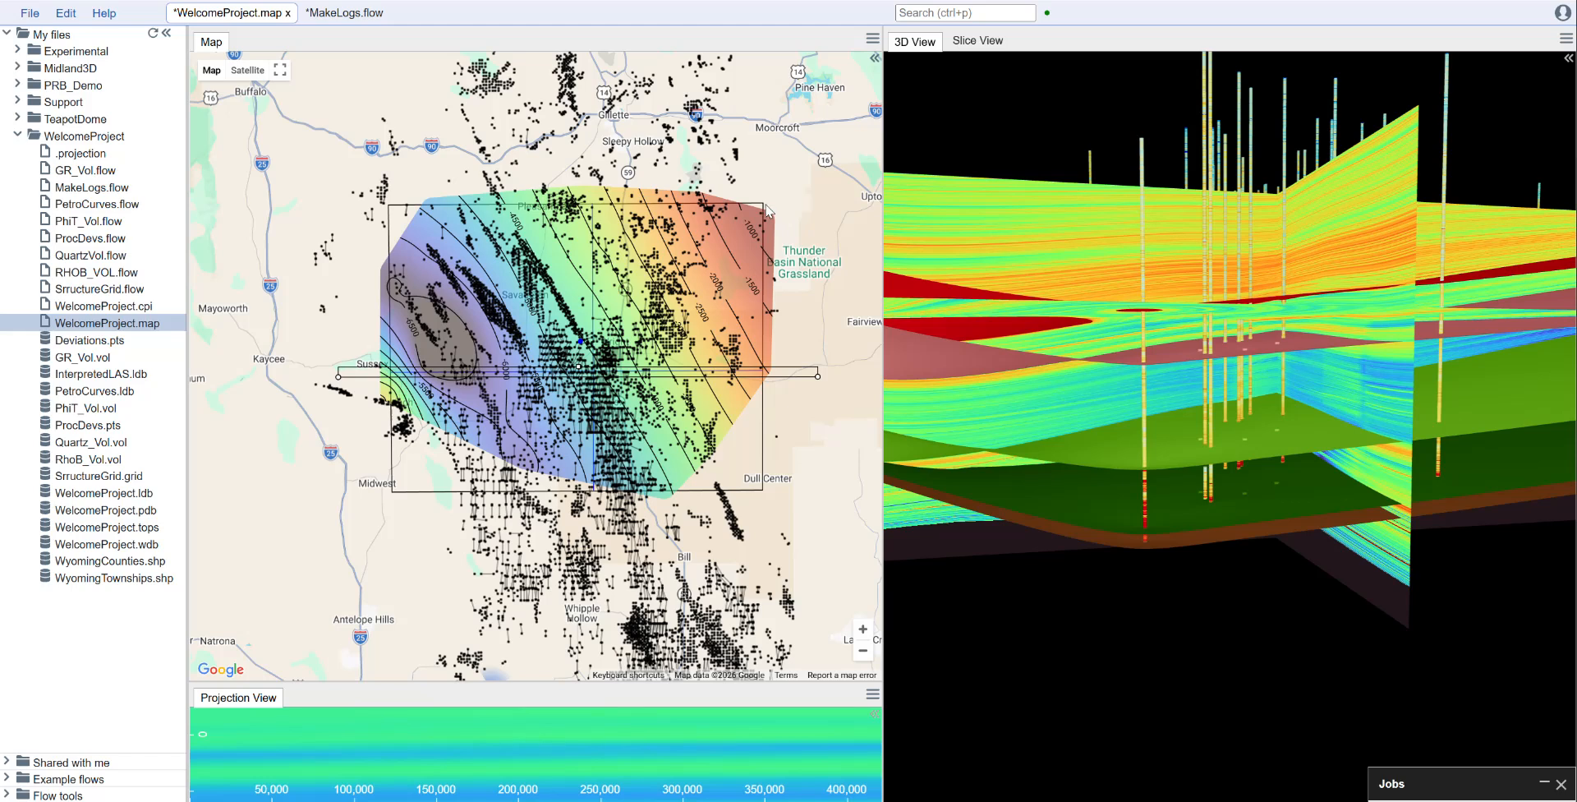
{"action": "left_click", "coordinate": [389, 207]}
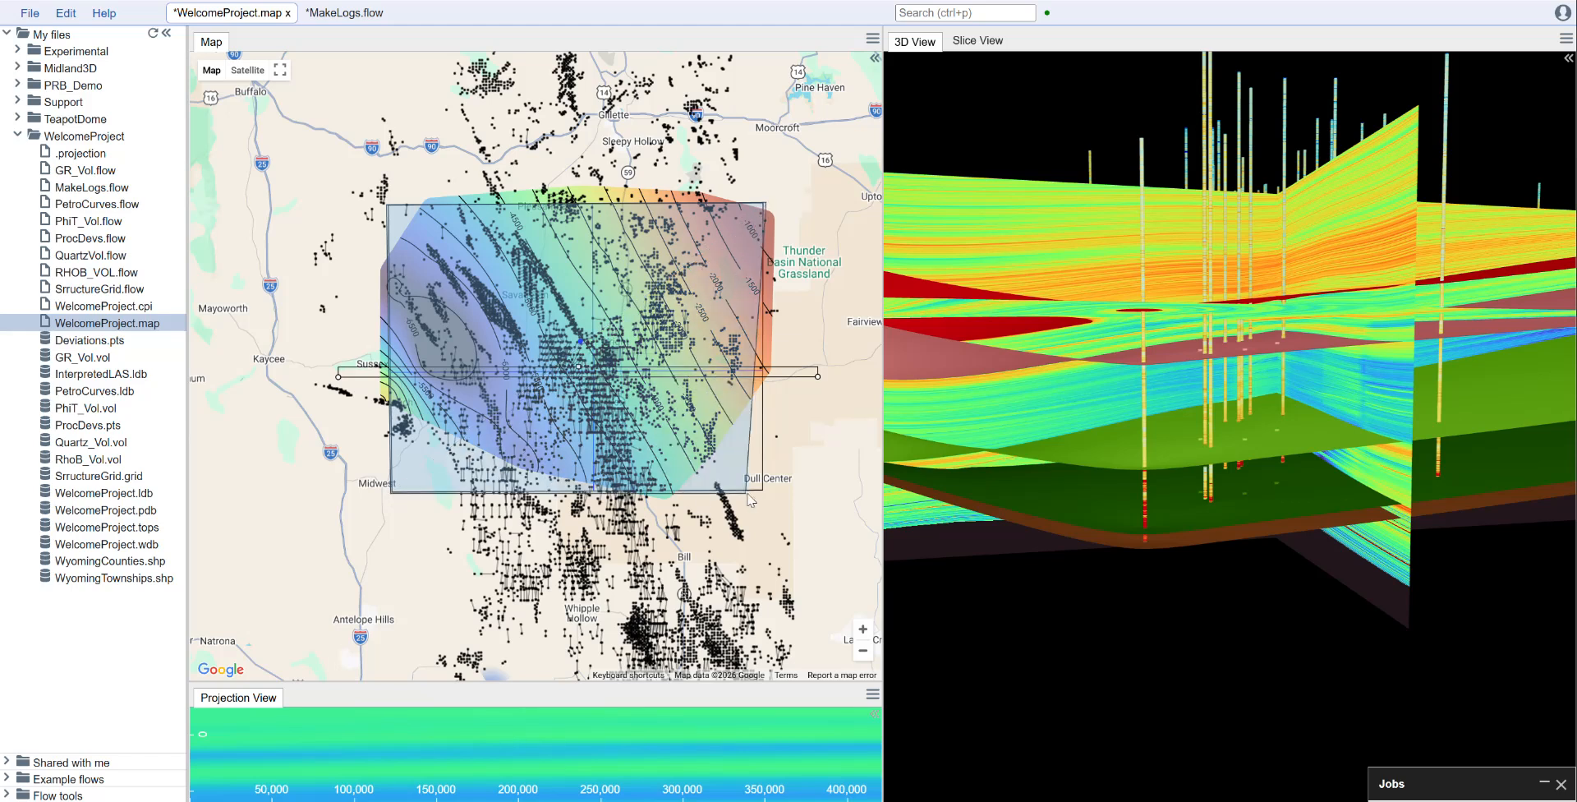
{"action": "left_click_drag", "start_coordinate": [758, 491], "coordinate": [766, 491]}
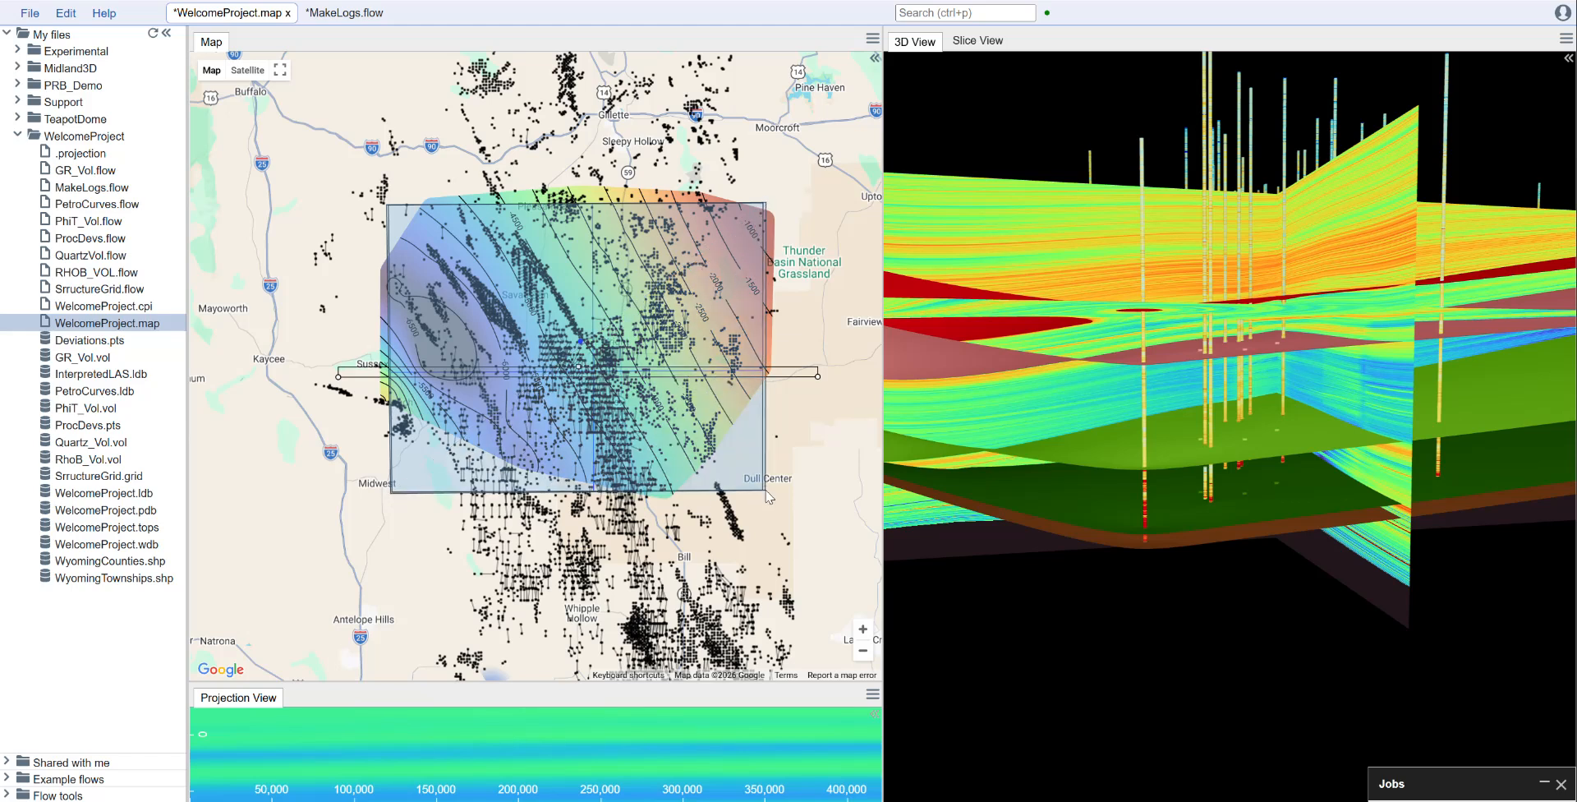
Save the APIs of the wells inside the polygon to a points file named WellsToExtract.
{"action": "right_click", "coordinate": [665, 362]}
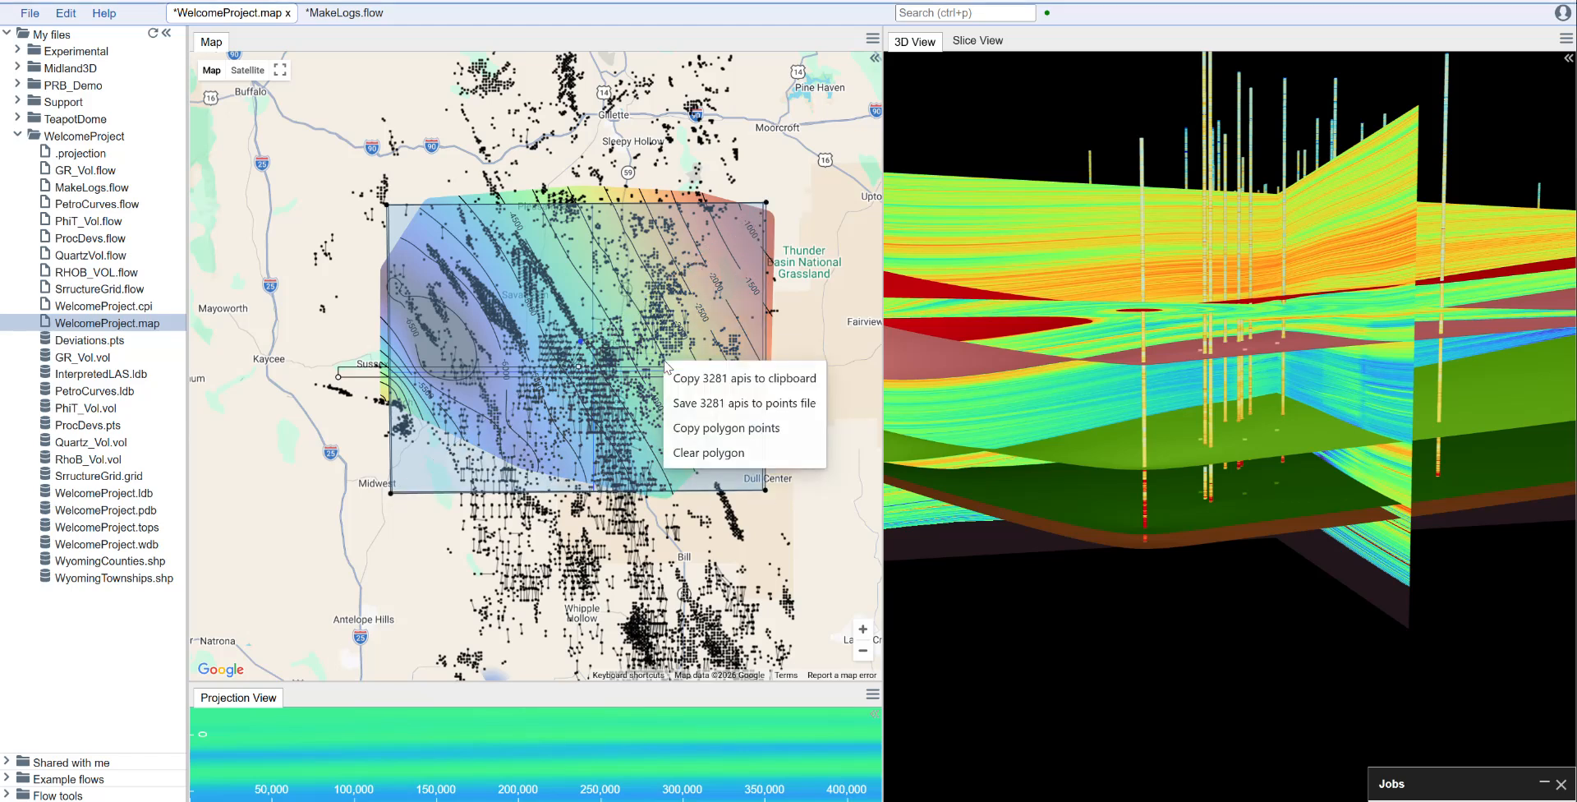
{"action": "left_click", "coordinate": [755, 403]}
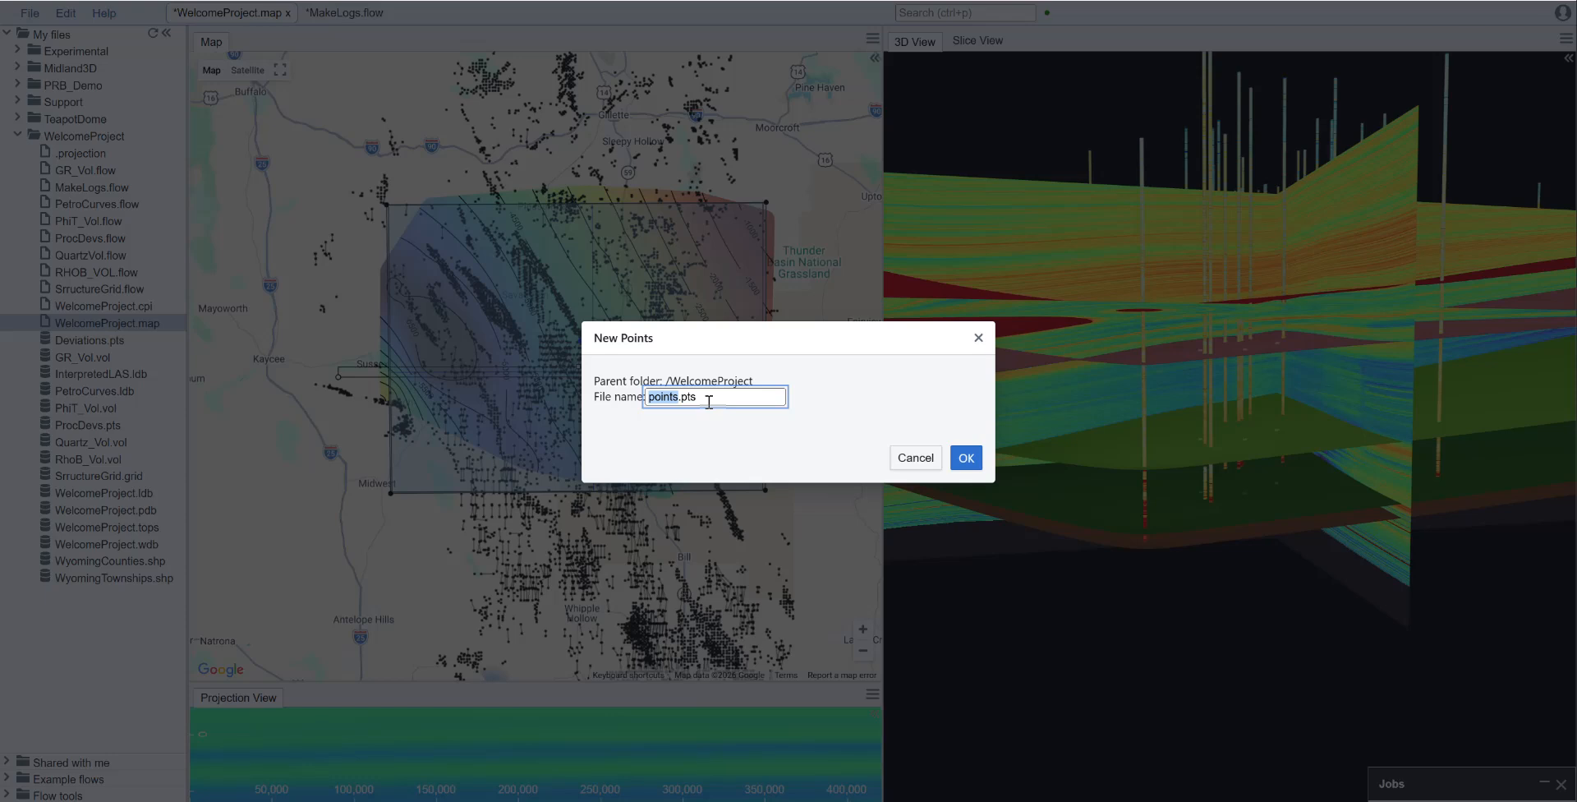
{"action": "type", "text": "WellsToExtract"}
{"action": "left_click", "coordinate": [966, 458]}
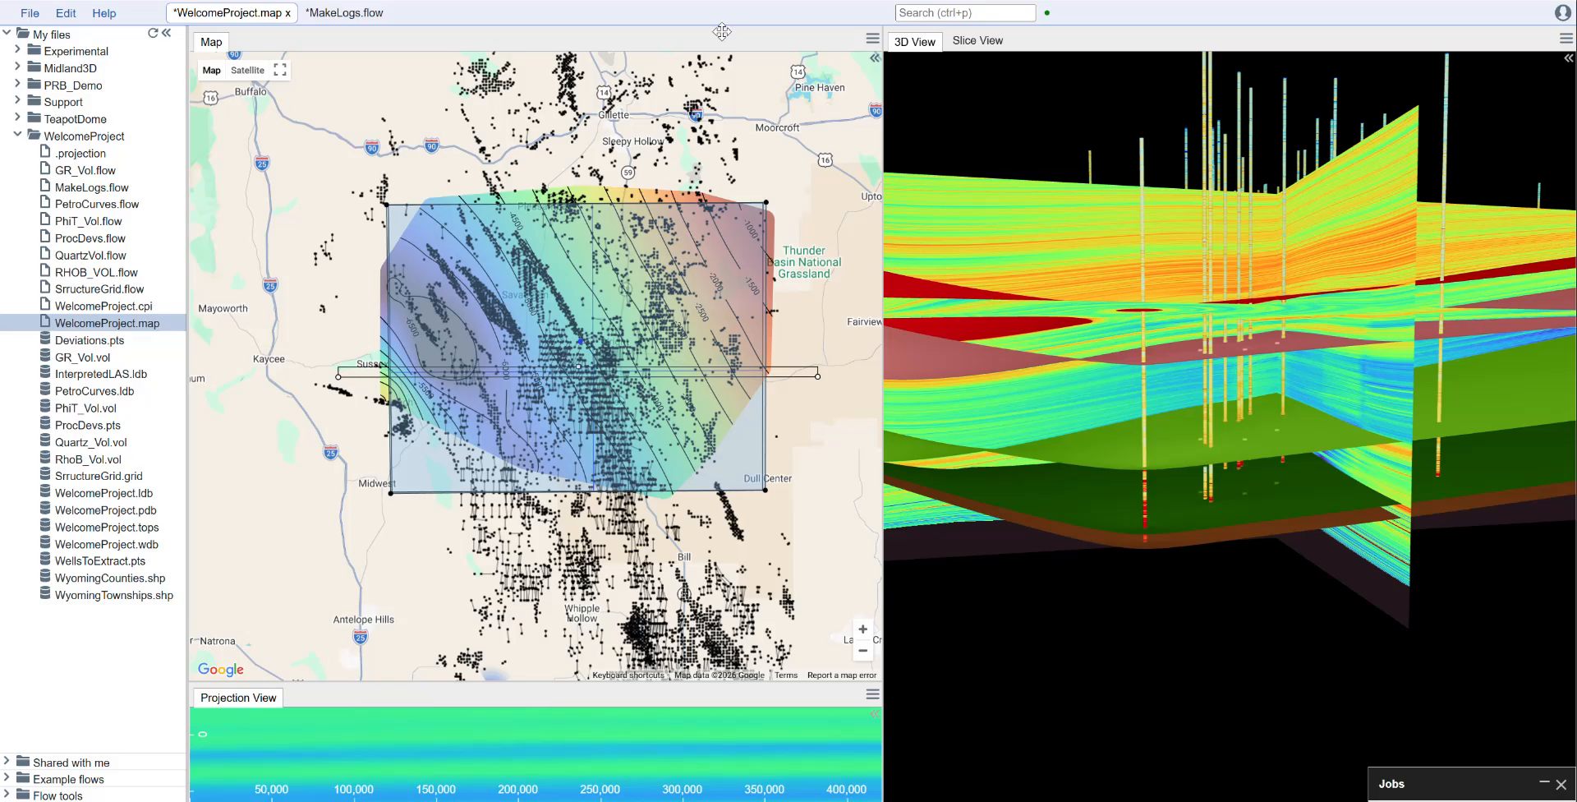
Add a PointsSelect tool to the MakeLogs flow and set its mode to By points file.
{"action": "left_click", "coordinate": [357, 15]}
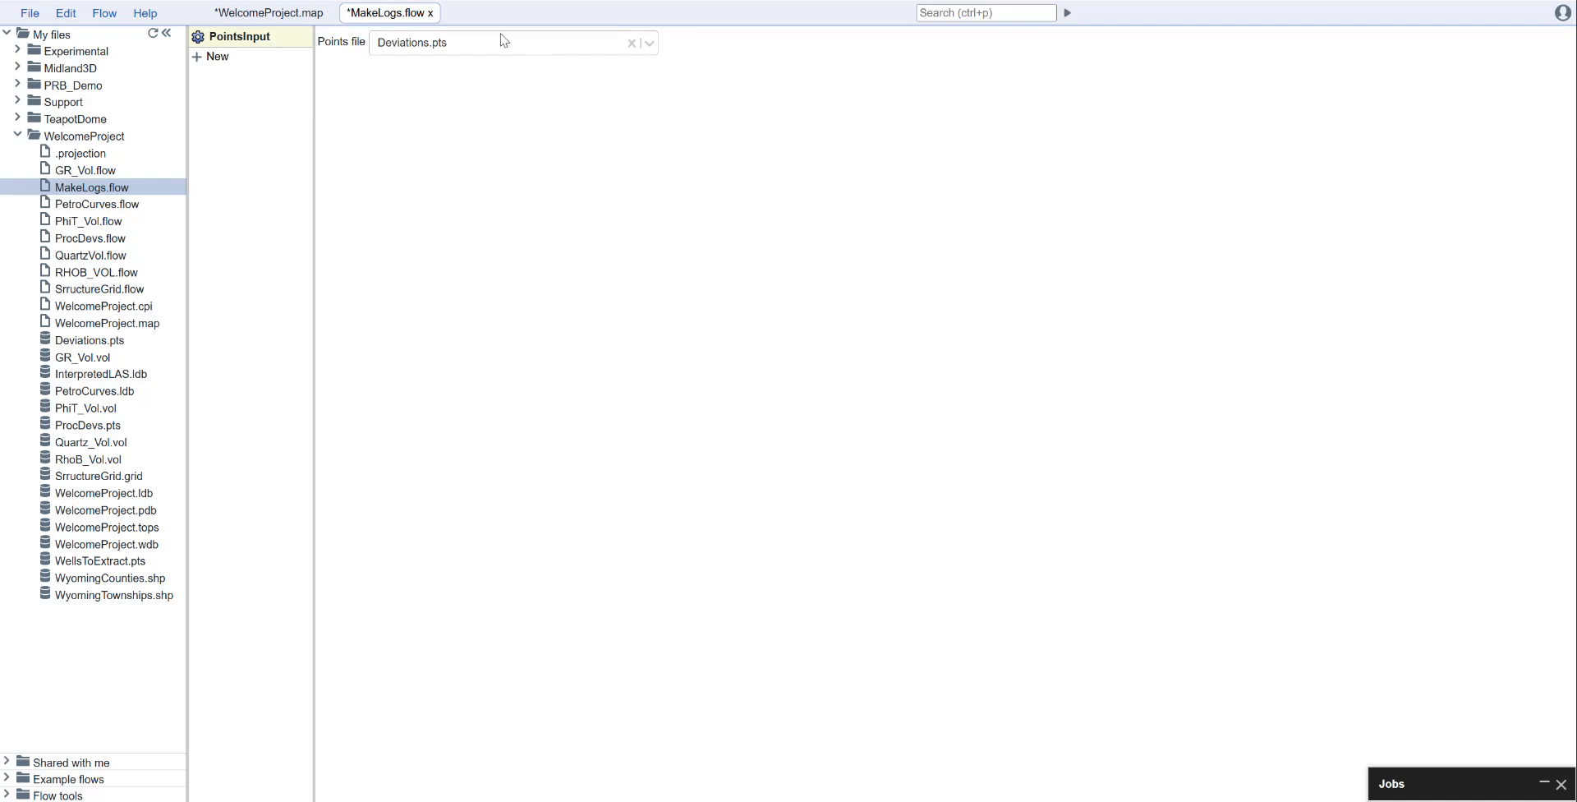
{"action": "left_click", "coordinate": [212, 58]}
{"action": "type", "text": "pointse"}
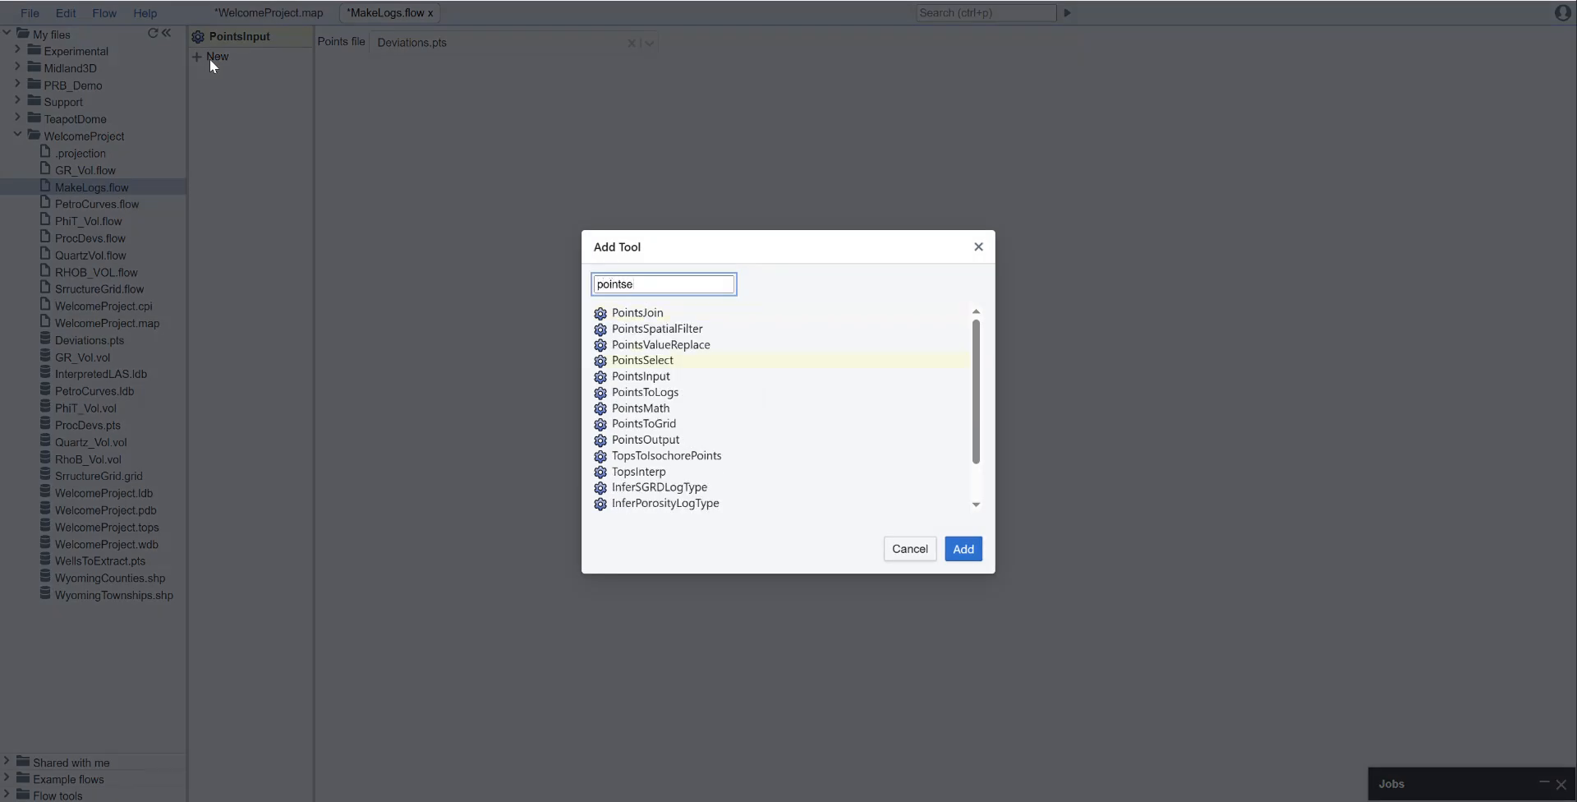
{"action": "key", "text": "Return"}
{"action": "left_click", "coordinate": [488, 40]}
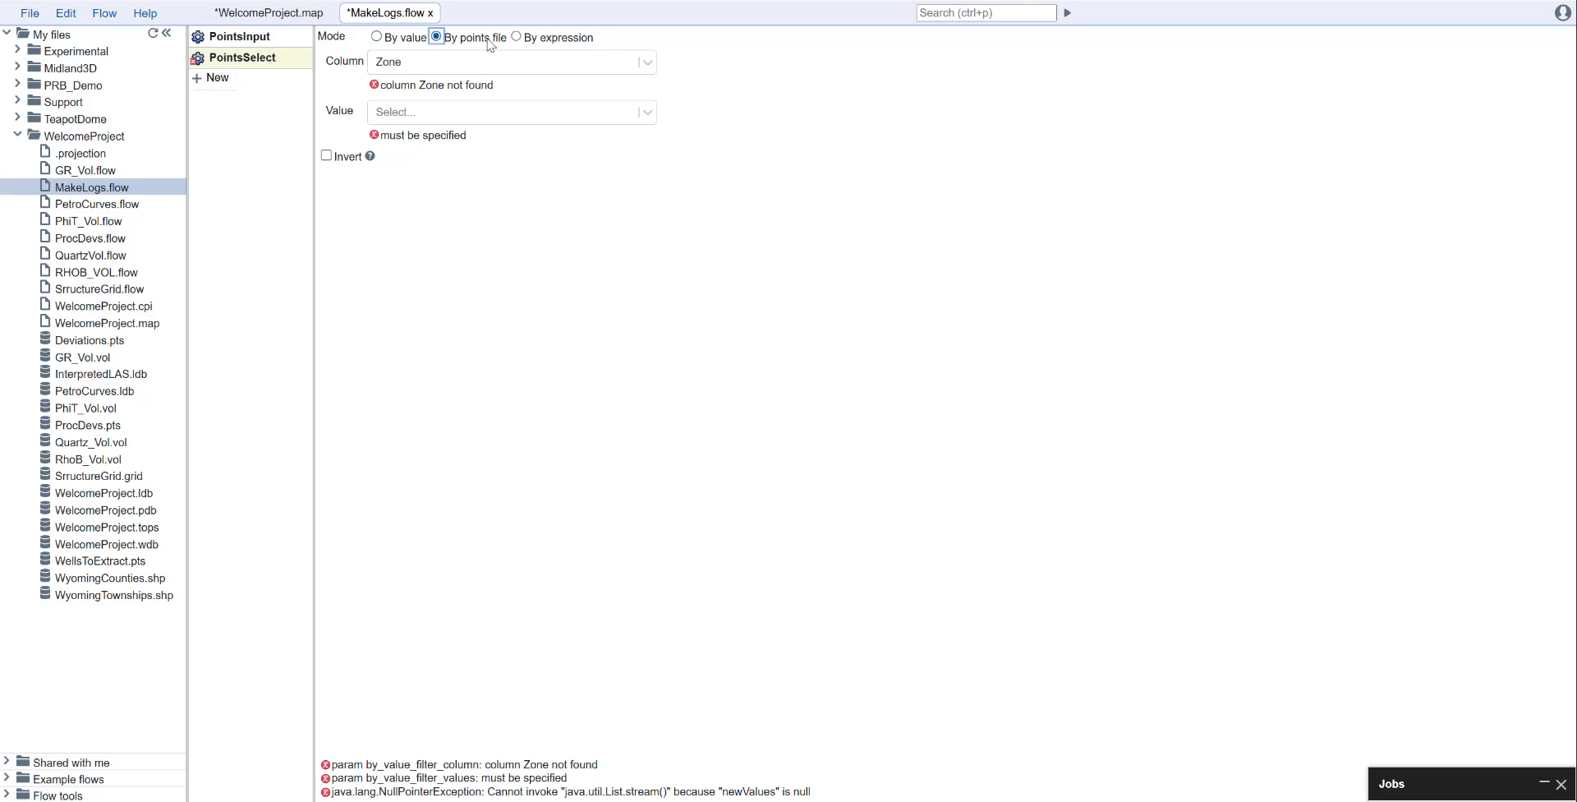
Set the PointsSelect points file to WellsToExtract.pts and its filter column to API.
{"action": "left_click", "coordinate": [443, 72]}
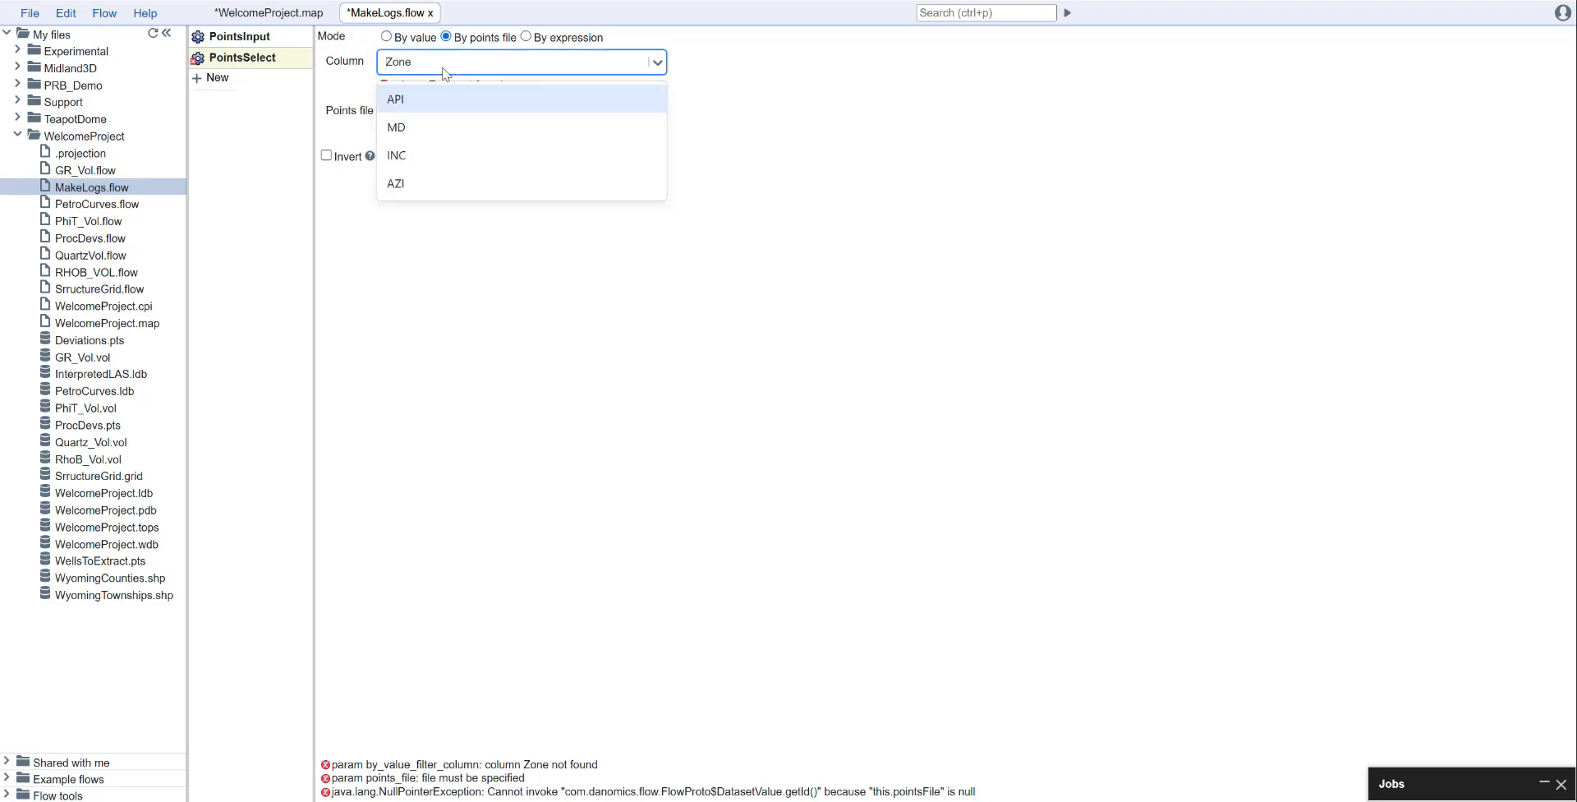
{"action": "left_click", "coordinate": [443, 72]}
{"action": "left_click", "coordinate": [435, 113]}
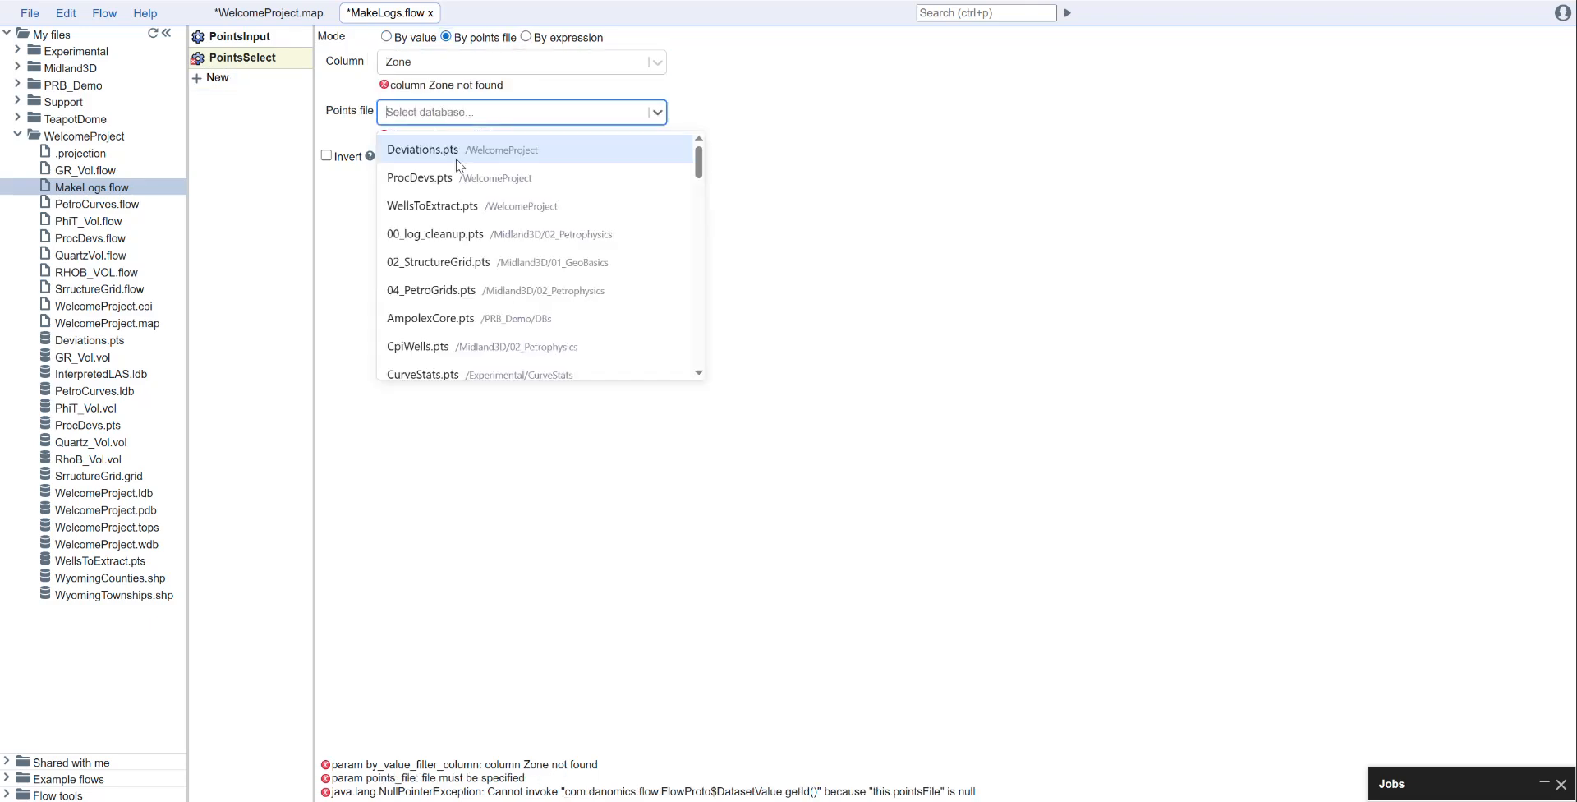
{"action": "left_click", "coordinate": [456, 206]}
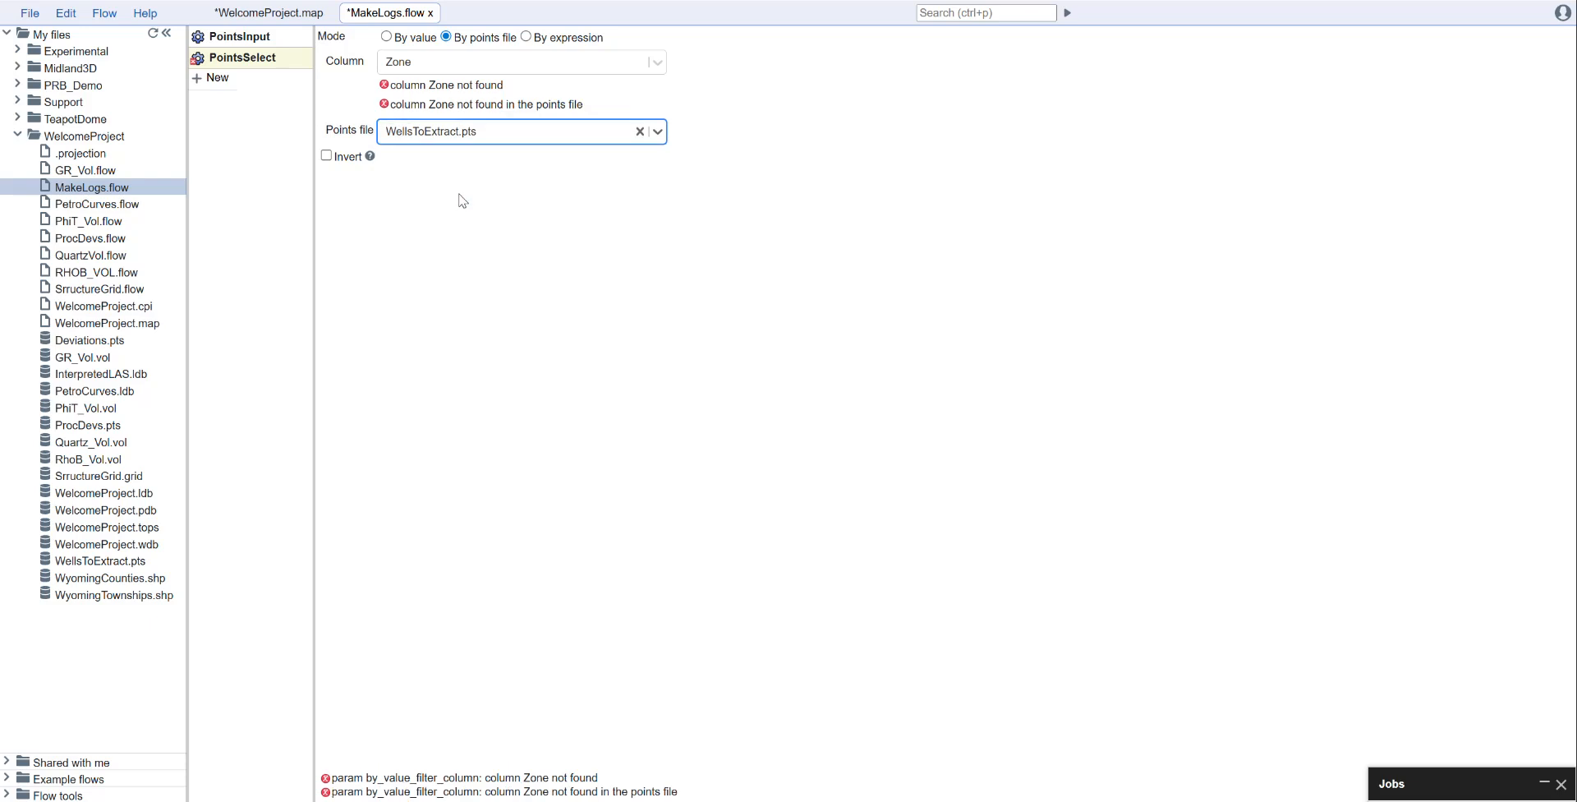
{"action": "left_click", "coordinate": [445, 71]}
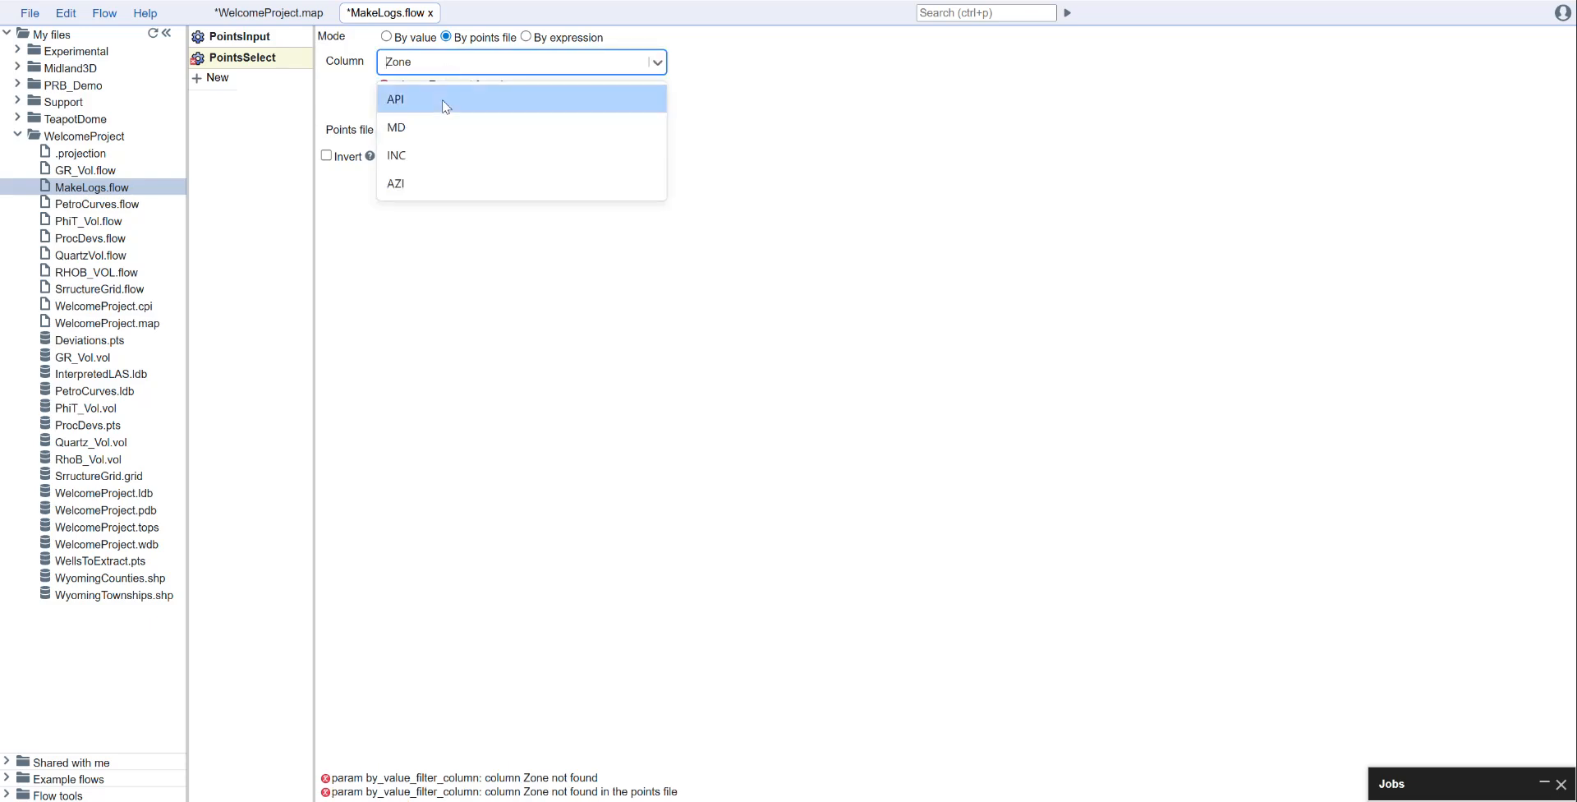
{"action": "left_click", "coordinate": [446, 100]}
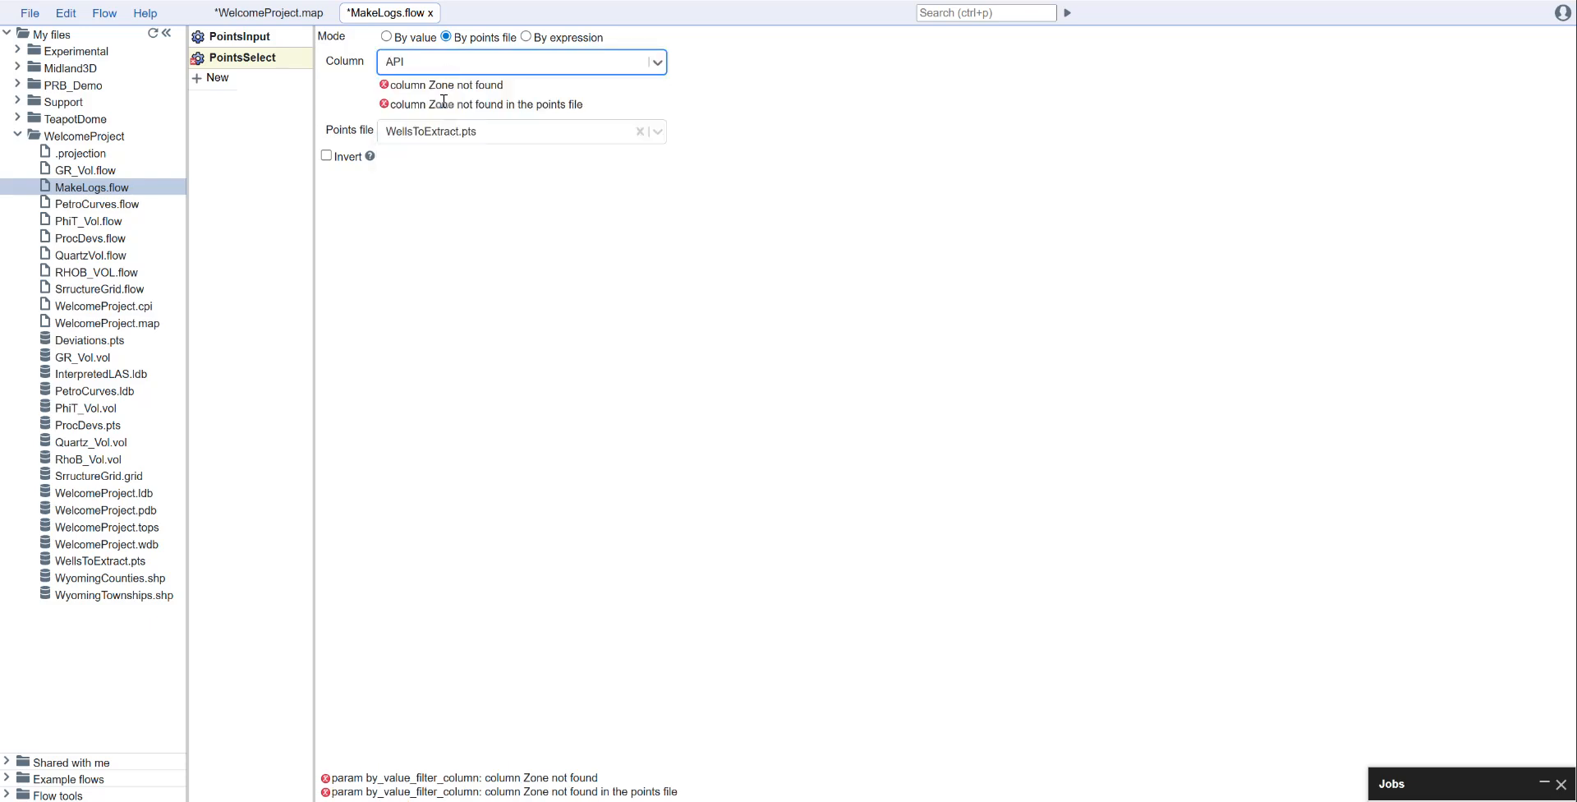
Add a PointsToLogs tool with API as the API column and MD as the depth column.
{"action": "left_click", "coordinate": [219, 83]}
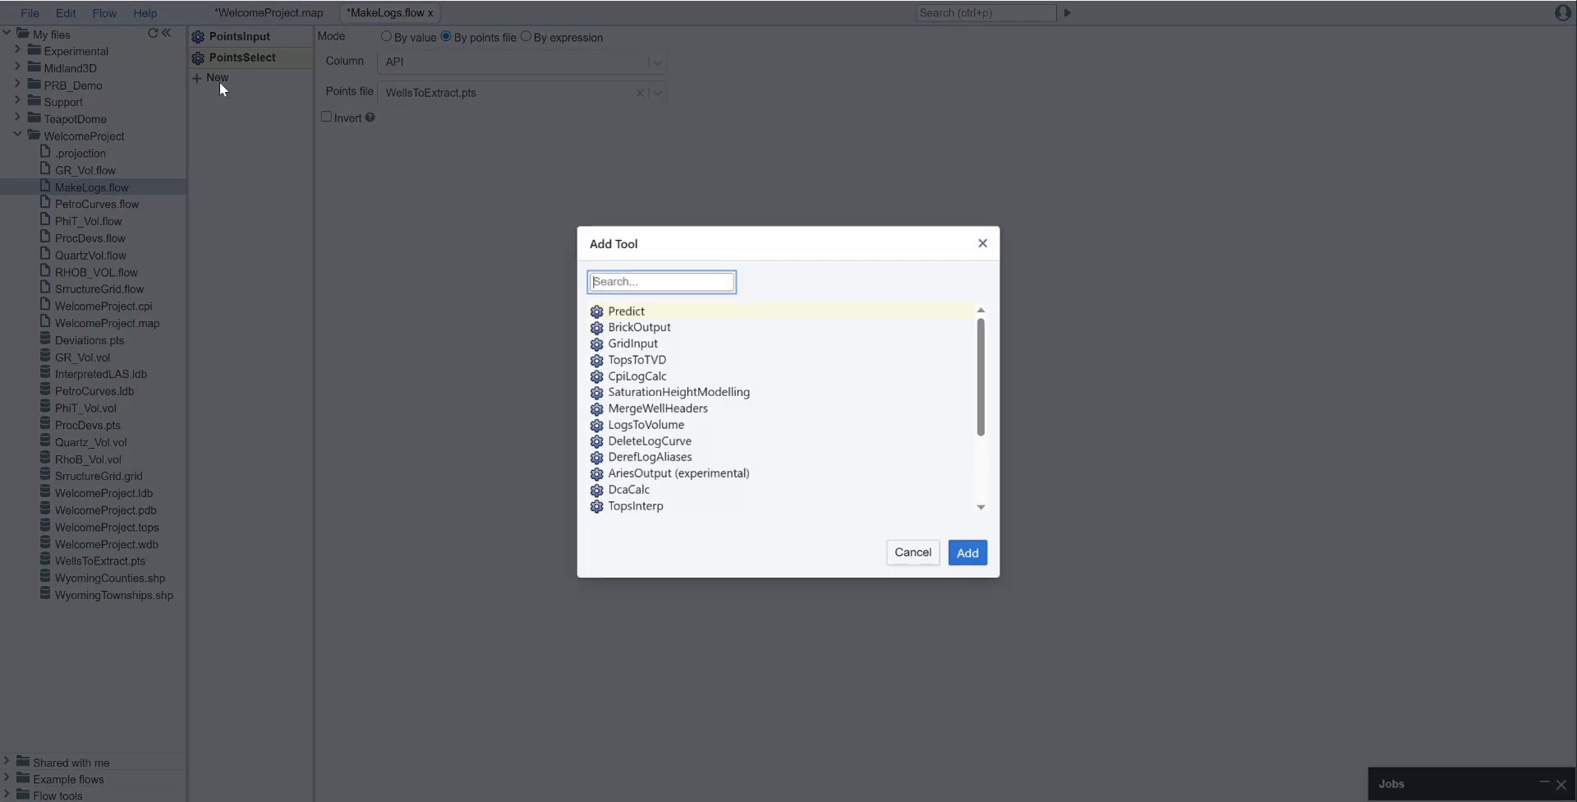
{"action": "type", "text": "pointstol"}
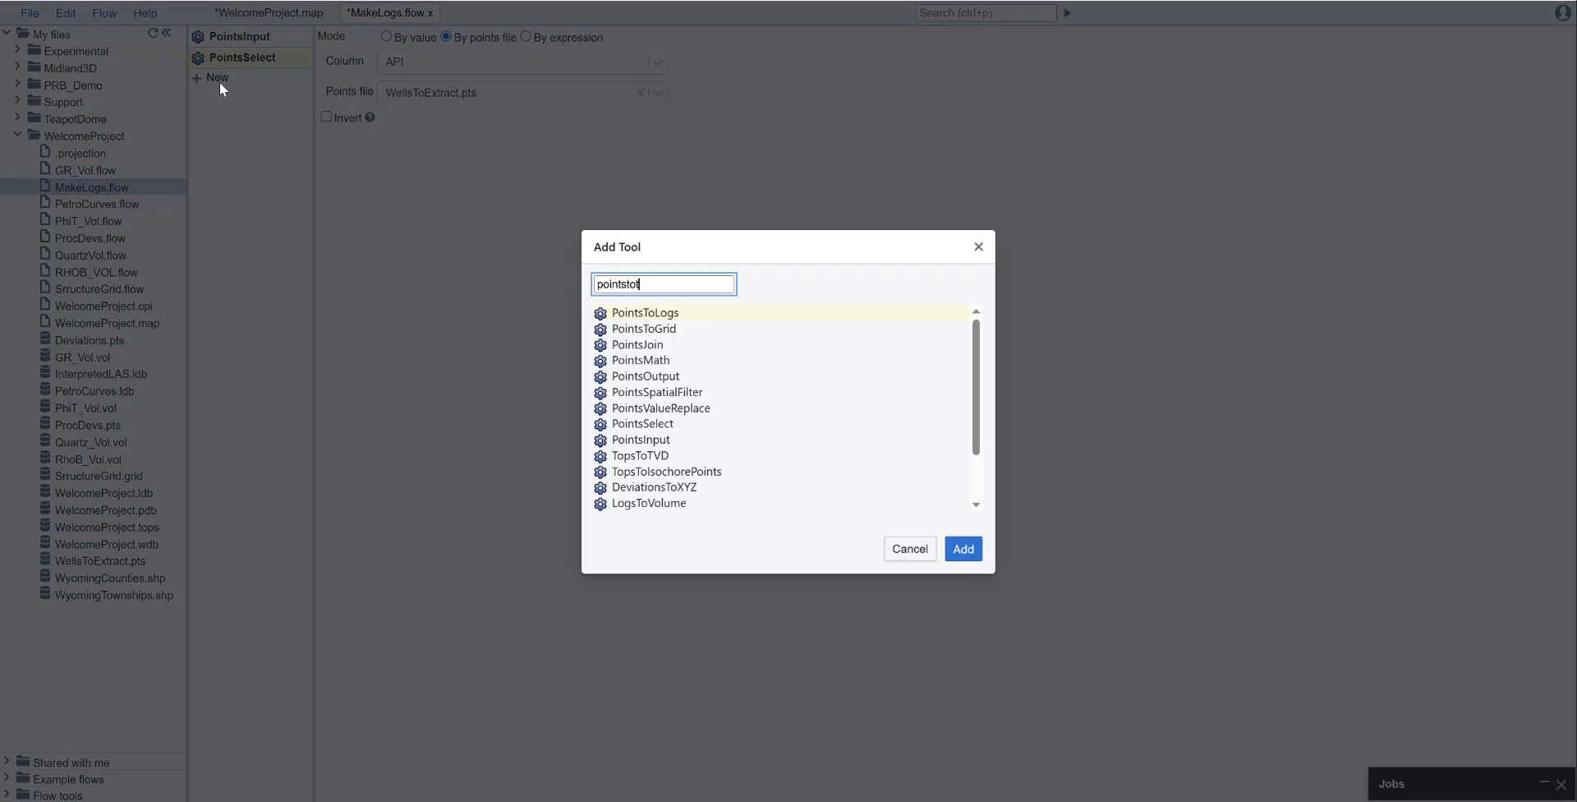
{"action": "key", "text": "Return"}
{"action": "left_click", "coordinate": [480, 45]}
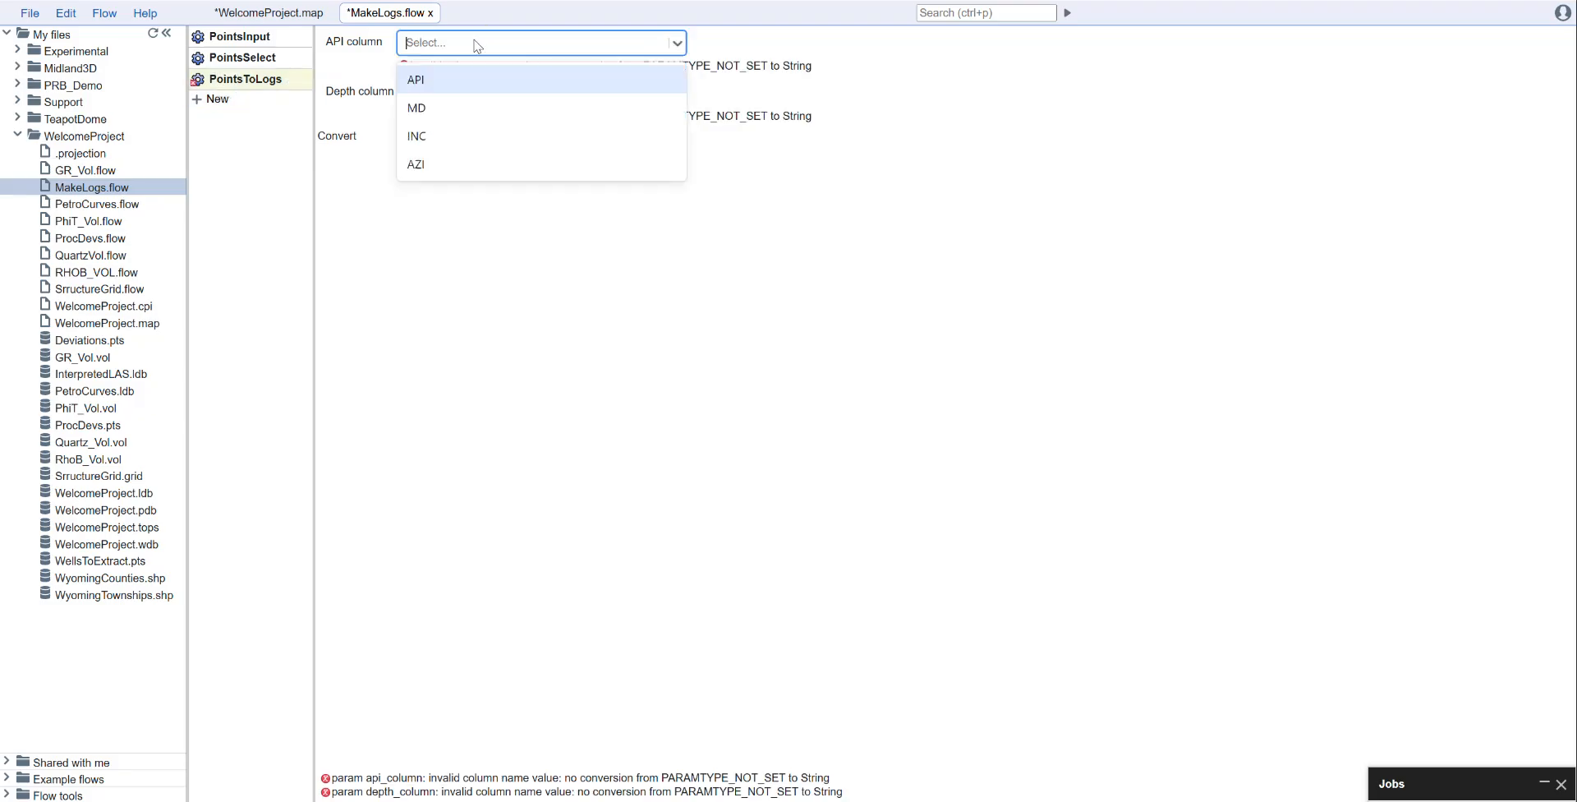
{"action": "left_click", "coordinate": [463, 88]}
{"action": "left_click", "coordinate": [460, 79]}
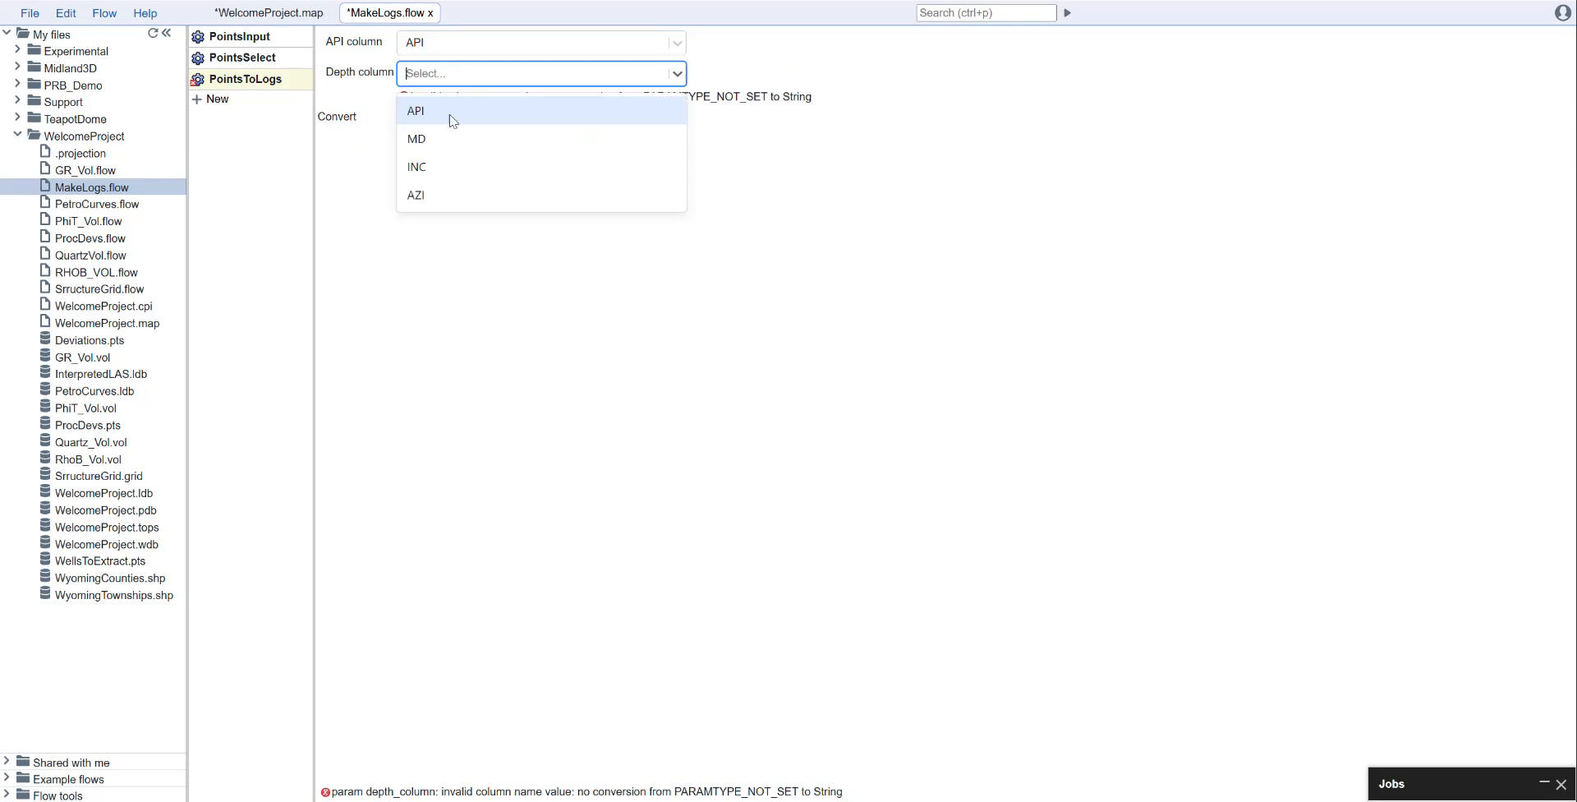
{"action": "left_click", "coordinate": [454, 140]}
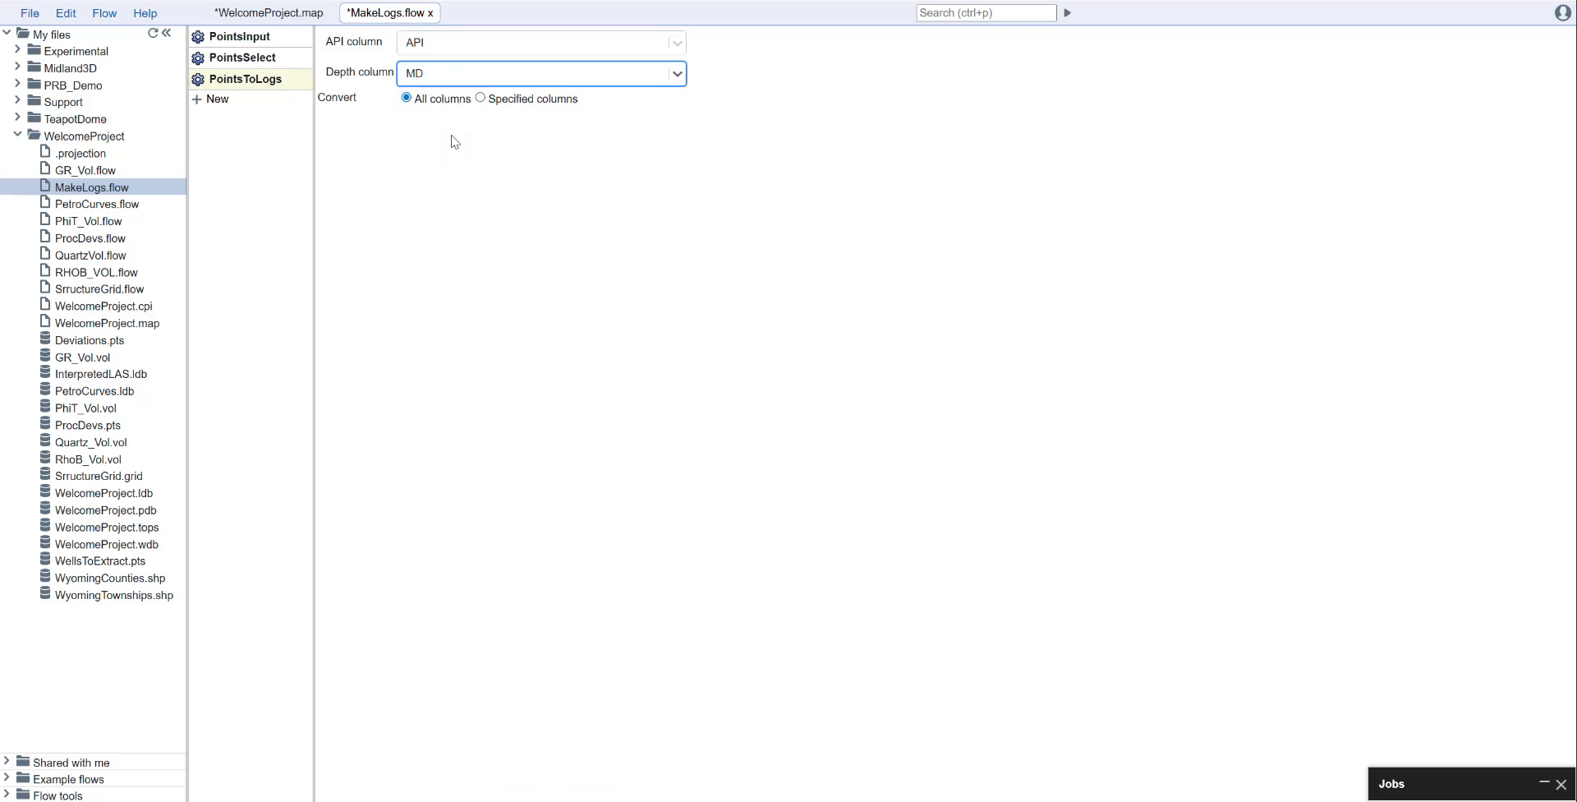
Change the PointsInput points file to ProcDevs.pts, and review the PointsSelect and PointsToLogs settings.
{"action": "left_click", "coordinate": [259, 39]}
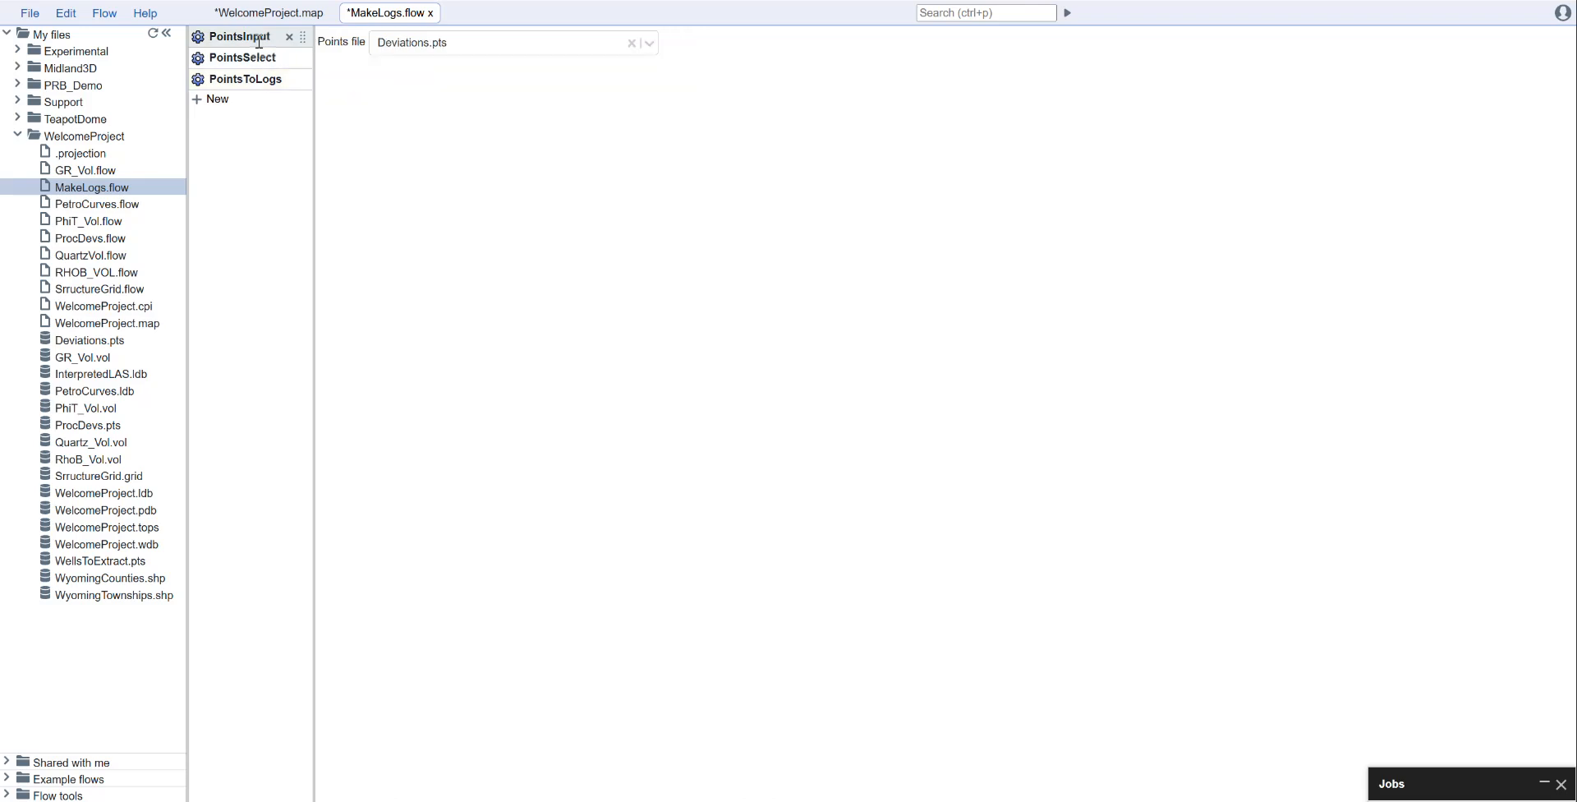
{"action": "left_click", "coordinate": [505, 47]}
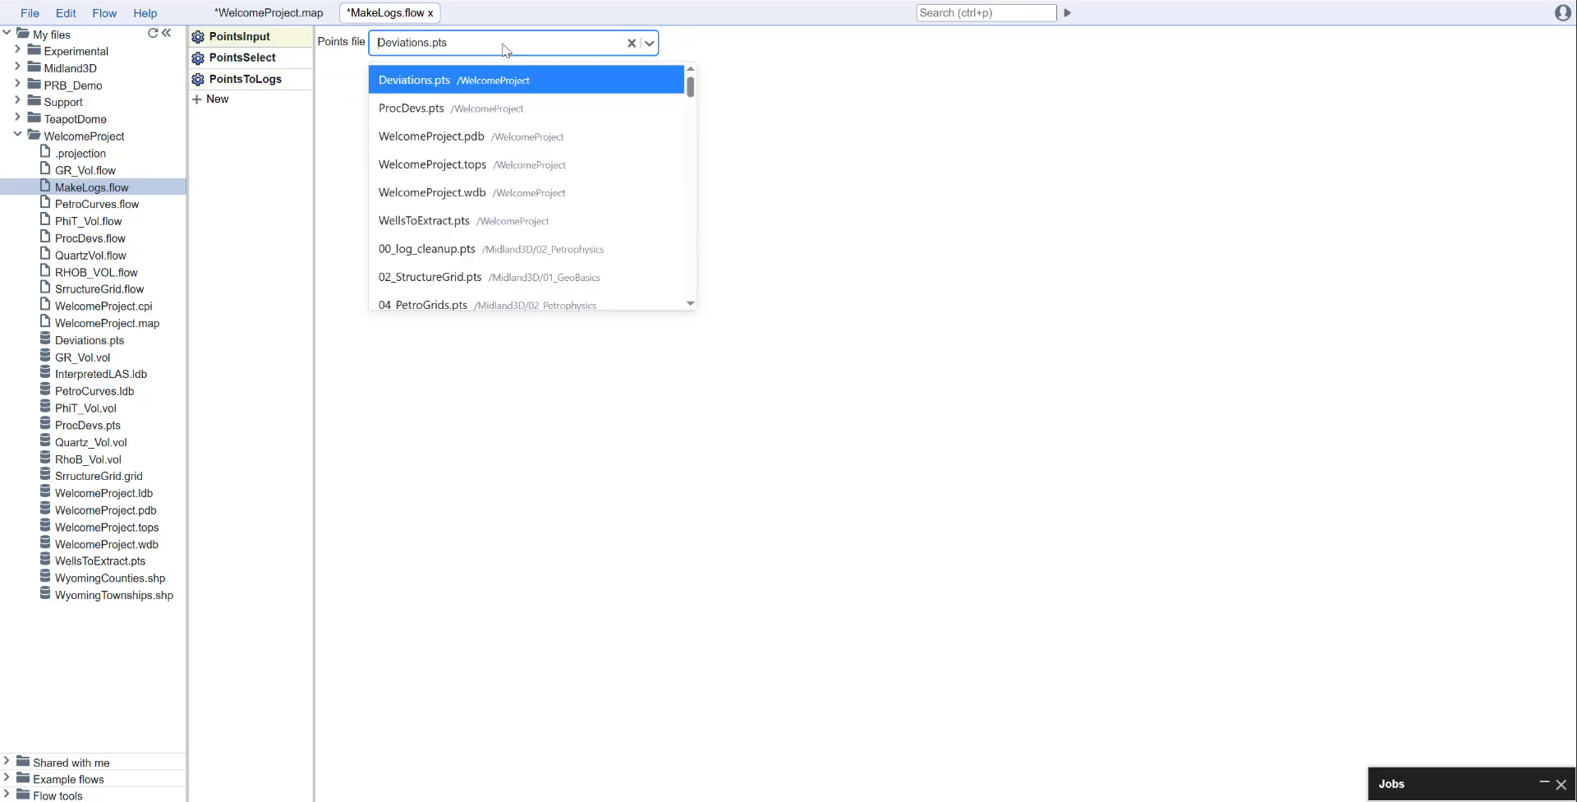
{"action": "left_click", "coordinate": [499, 109]}
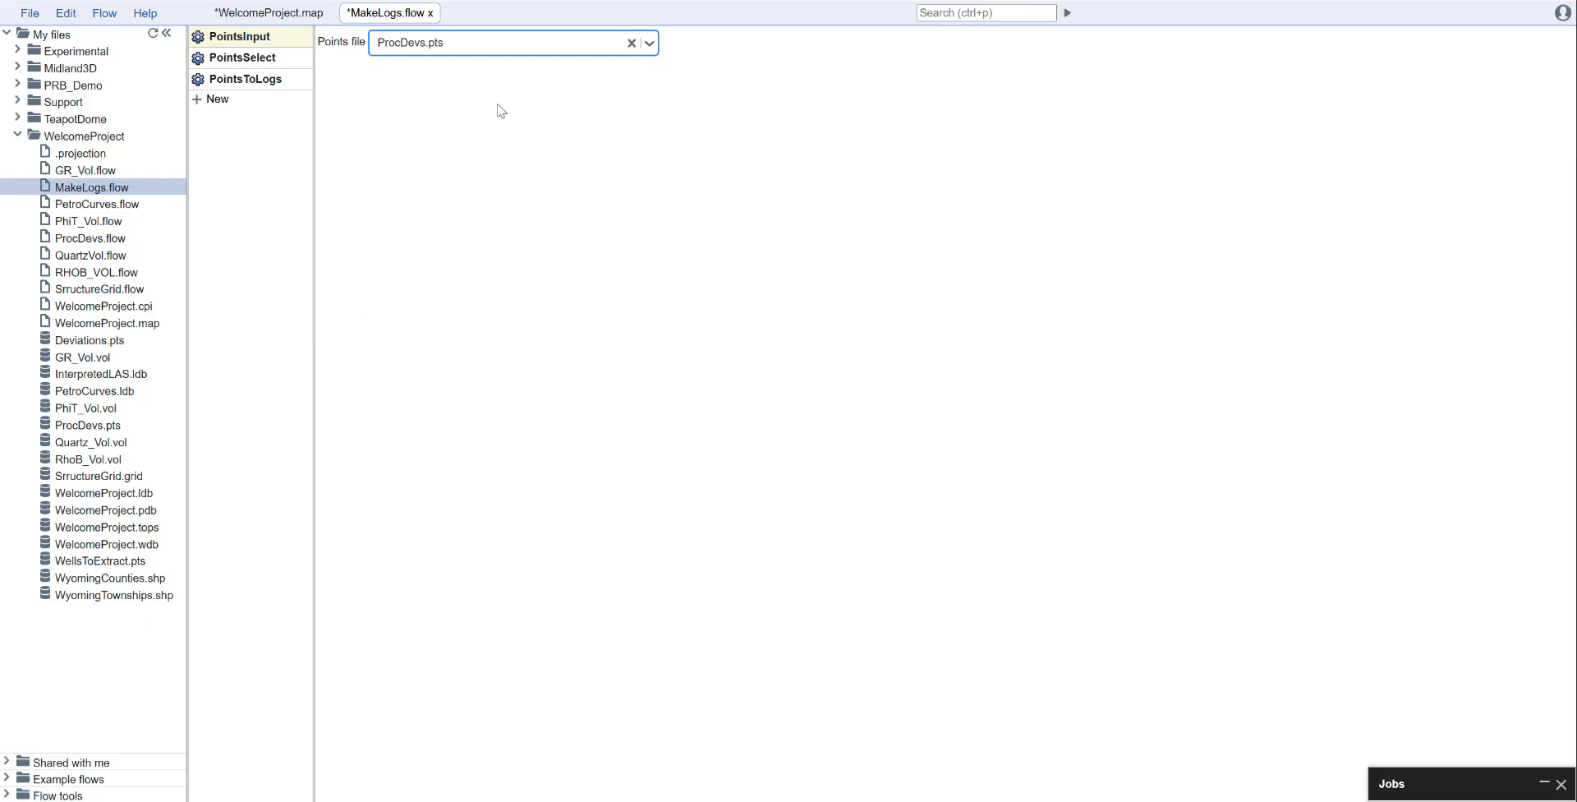
{"action": "left_click", "coordinate": [281, 61]}
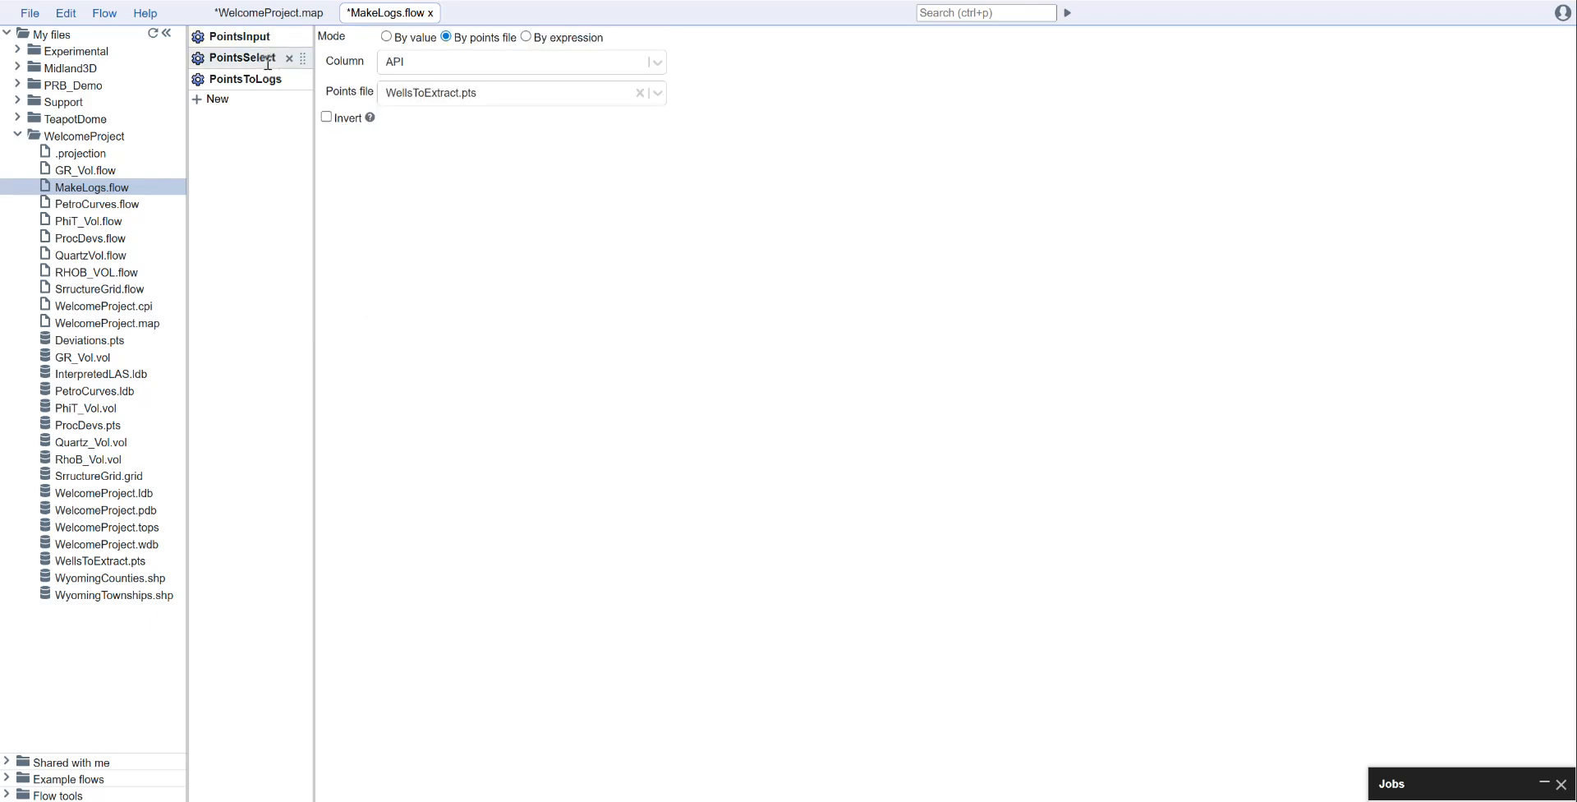
{"action": "left_click", "coordinate": [246, 79]}
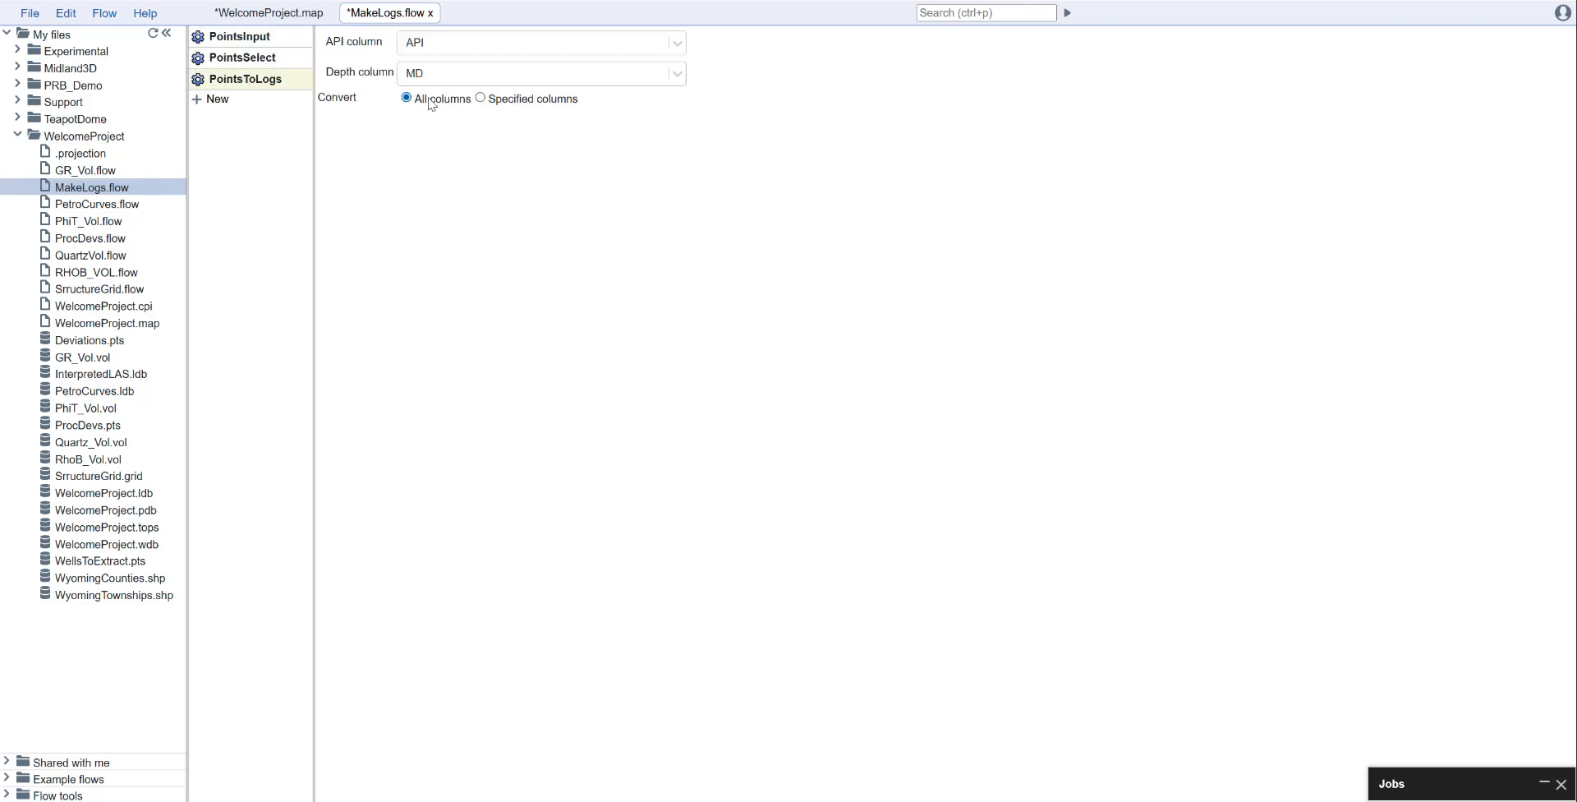
{"action": "left_click", "coordinate": [454, 58]}
{"action": "left_click", "coordinate": [462, 51]}
{"action": "left_click", "coordinate": [468, 82]}
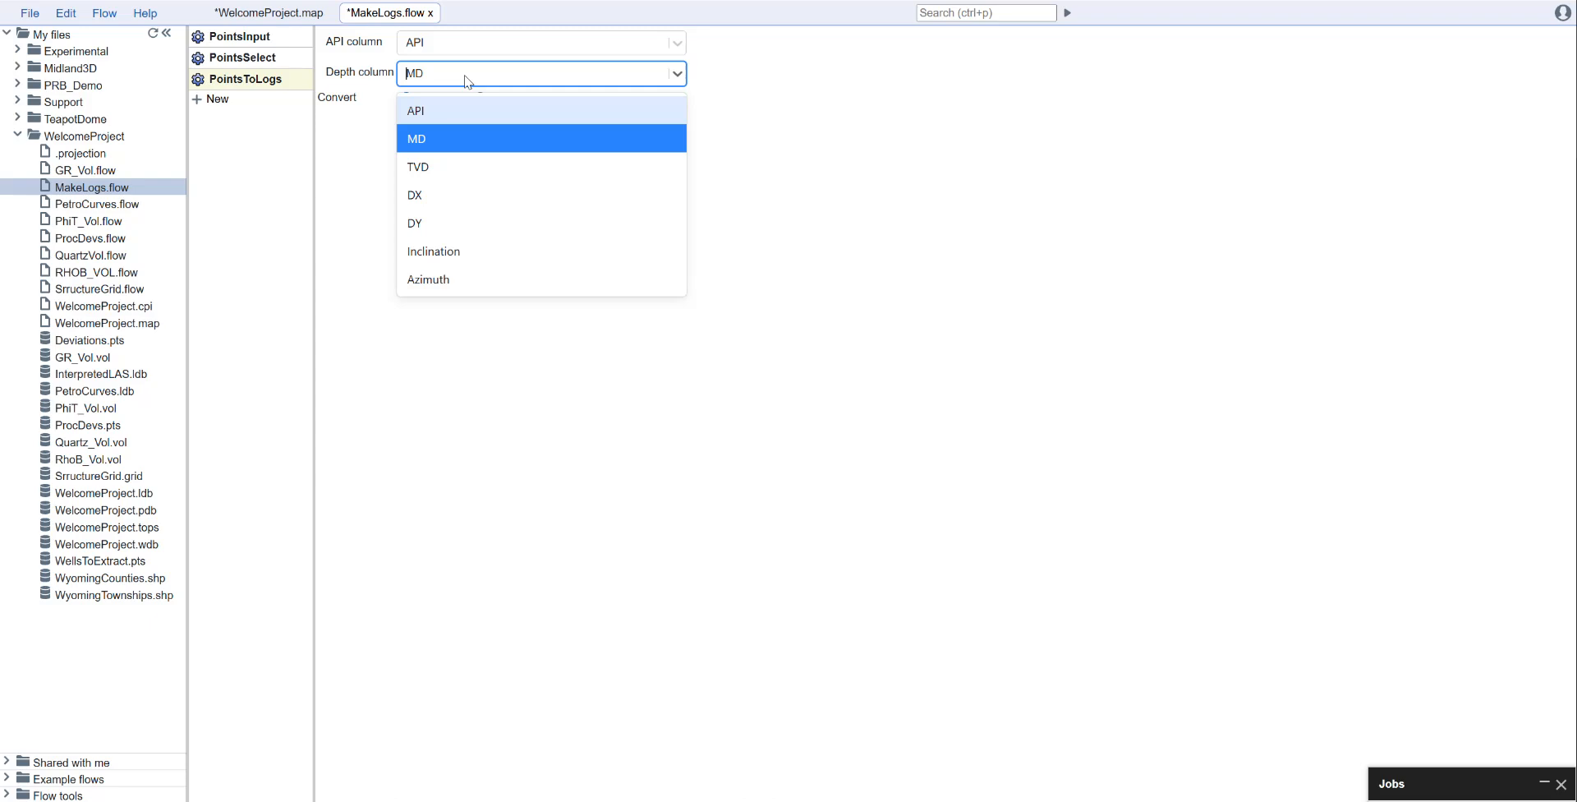
{"action": "left_click", "coordinate": [467, 82]}
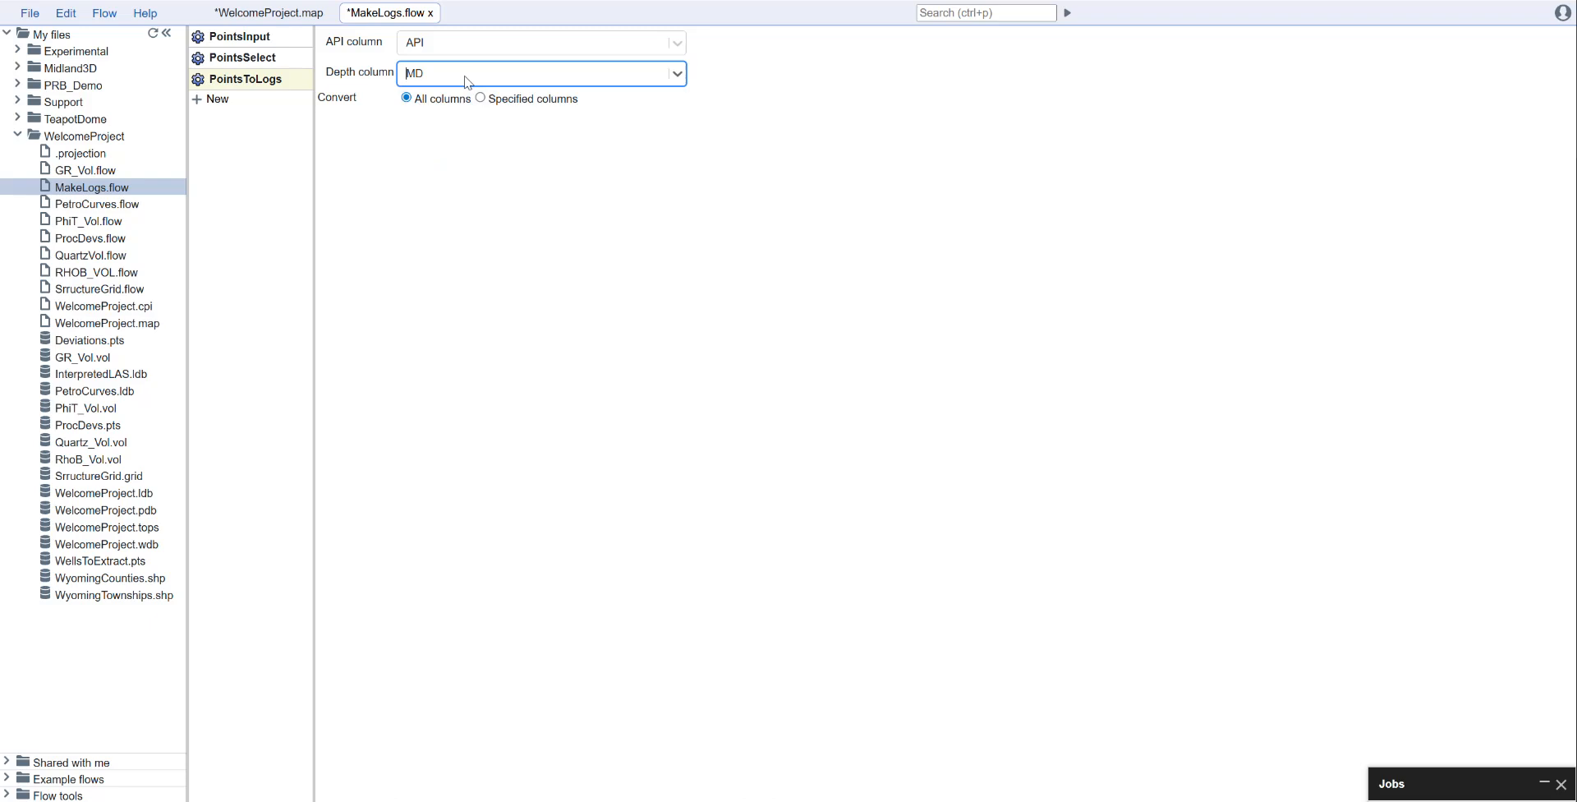
Add a LogResample tool and a LogOutput tool to the end of the MakeLogs flow.
{"action": "left_click", "coordinate": [217, 99]}
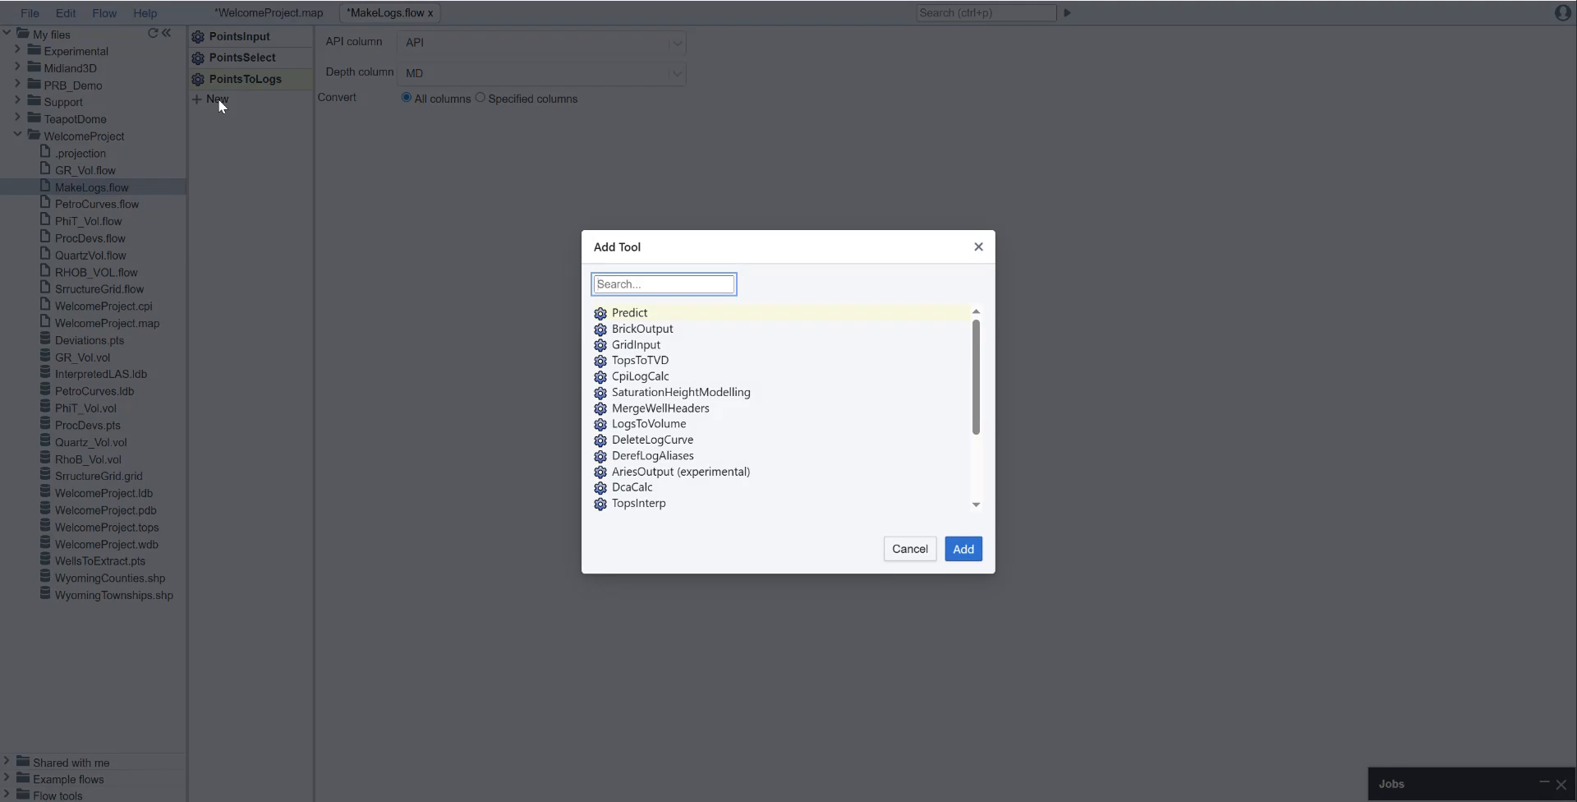
{"action": "type", "text": "logresa"}
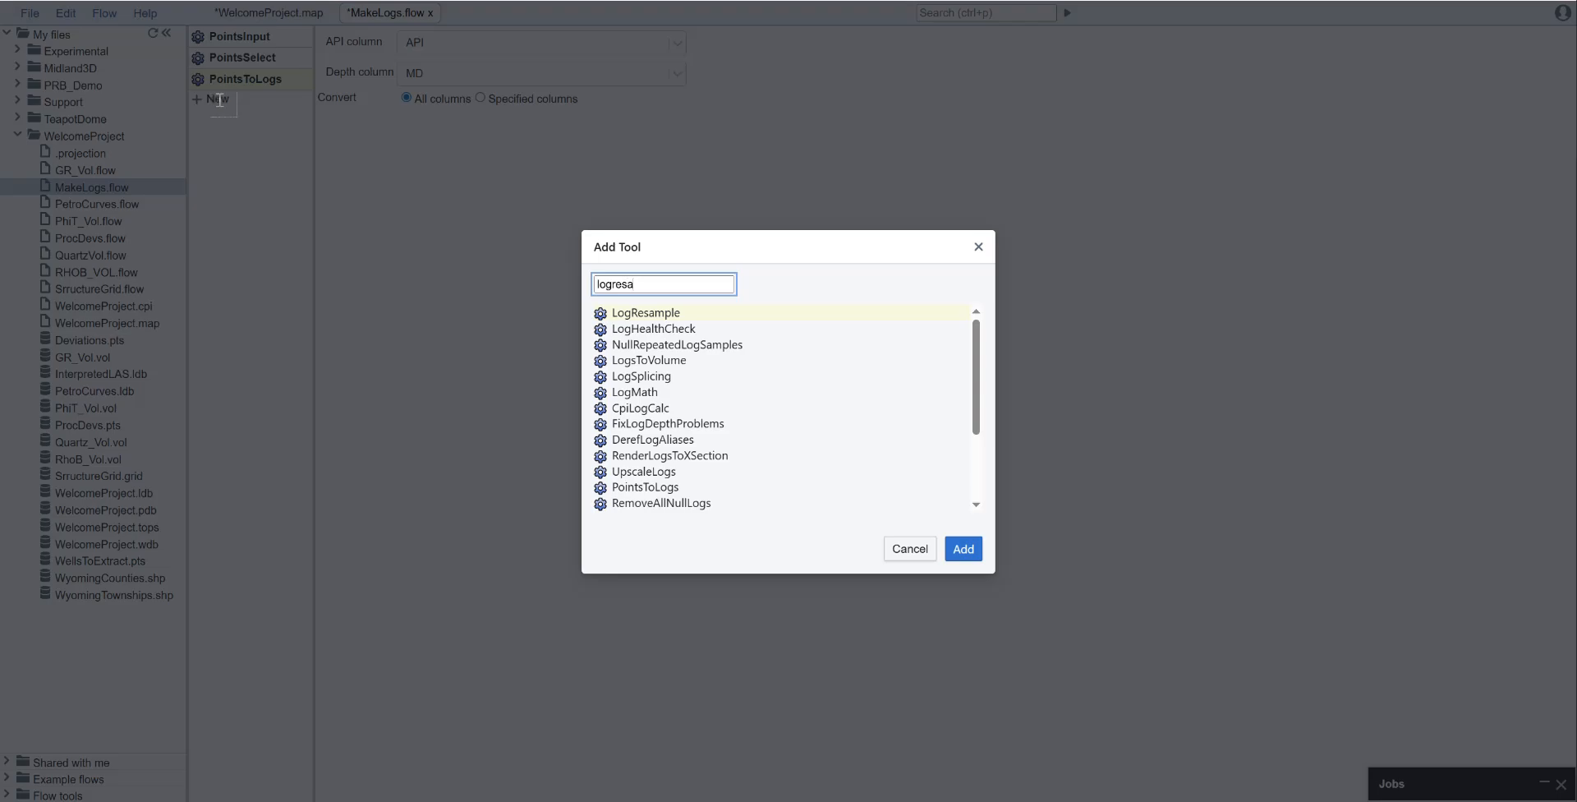
{"action": "key", "text": "Return"}
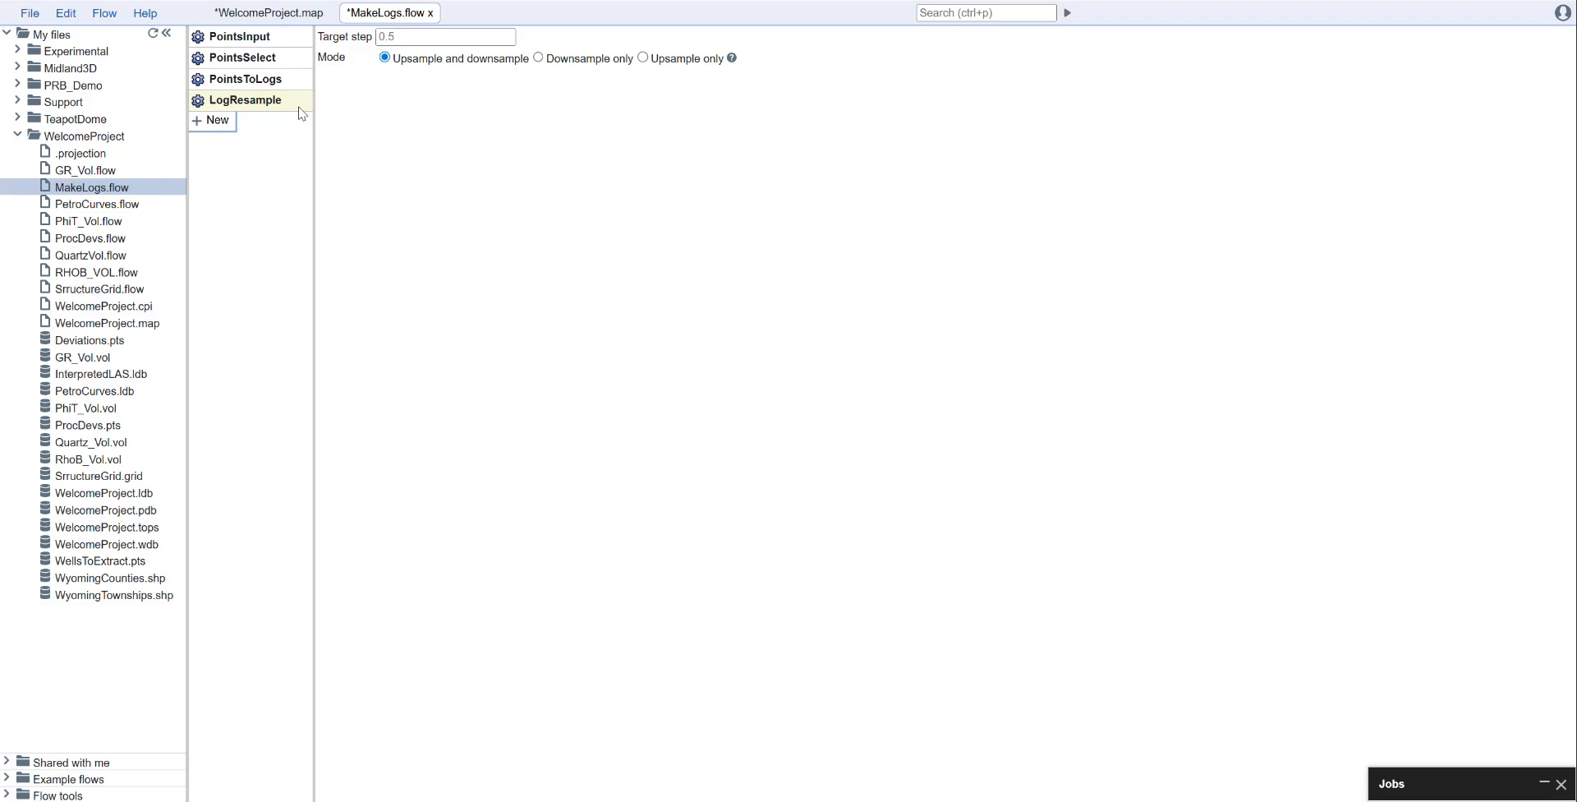
{"action": "left_click", "coordinate": [223, 124]}
{"action": "type", "text": "log"}
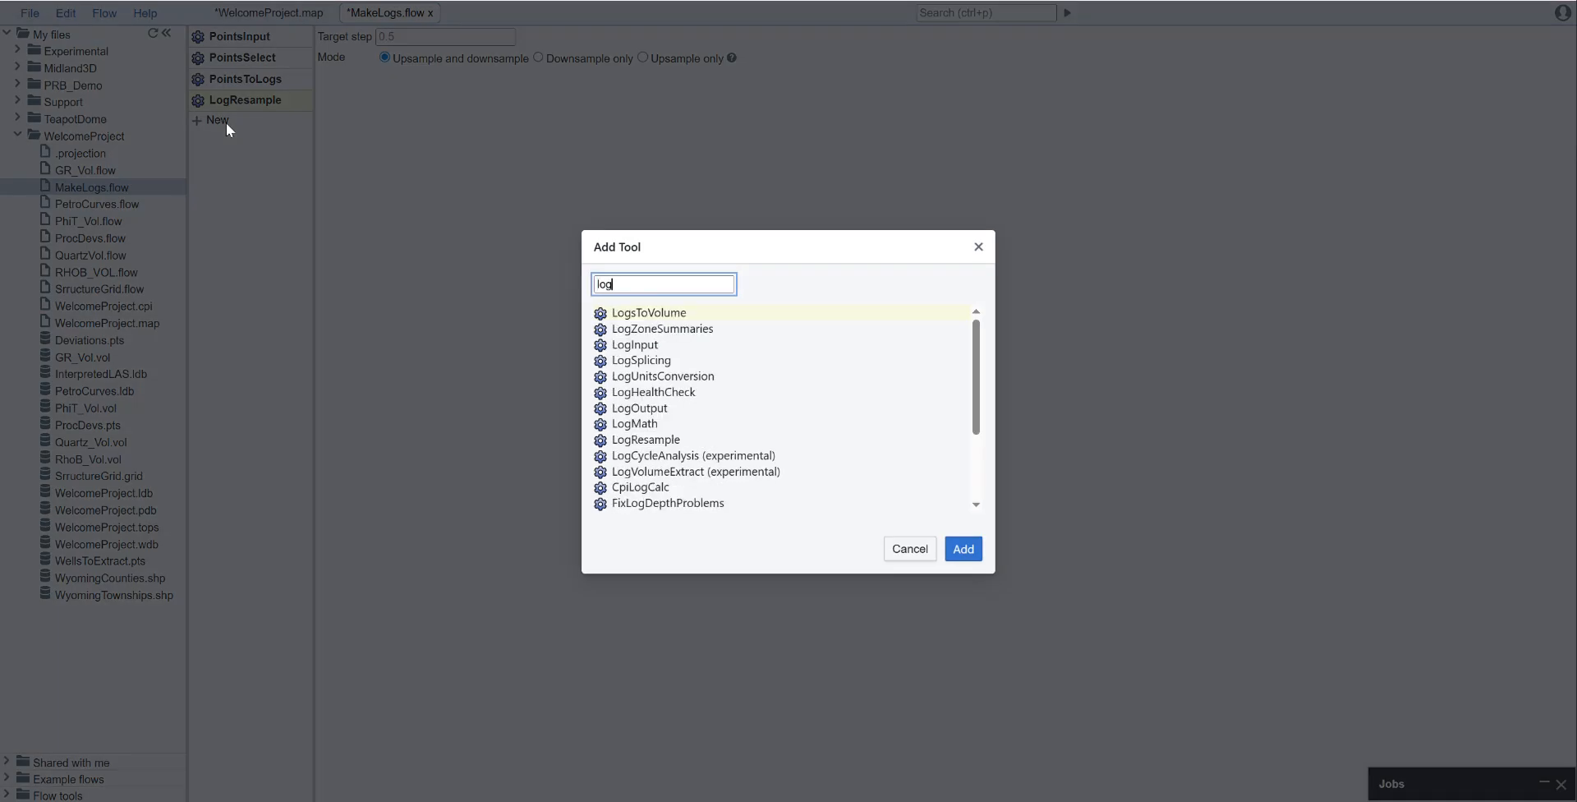
{"action": "type", "text": "out"}
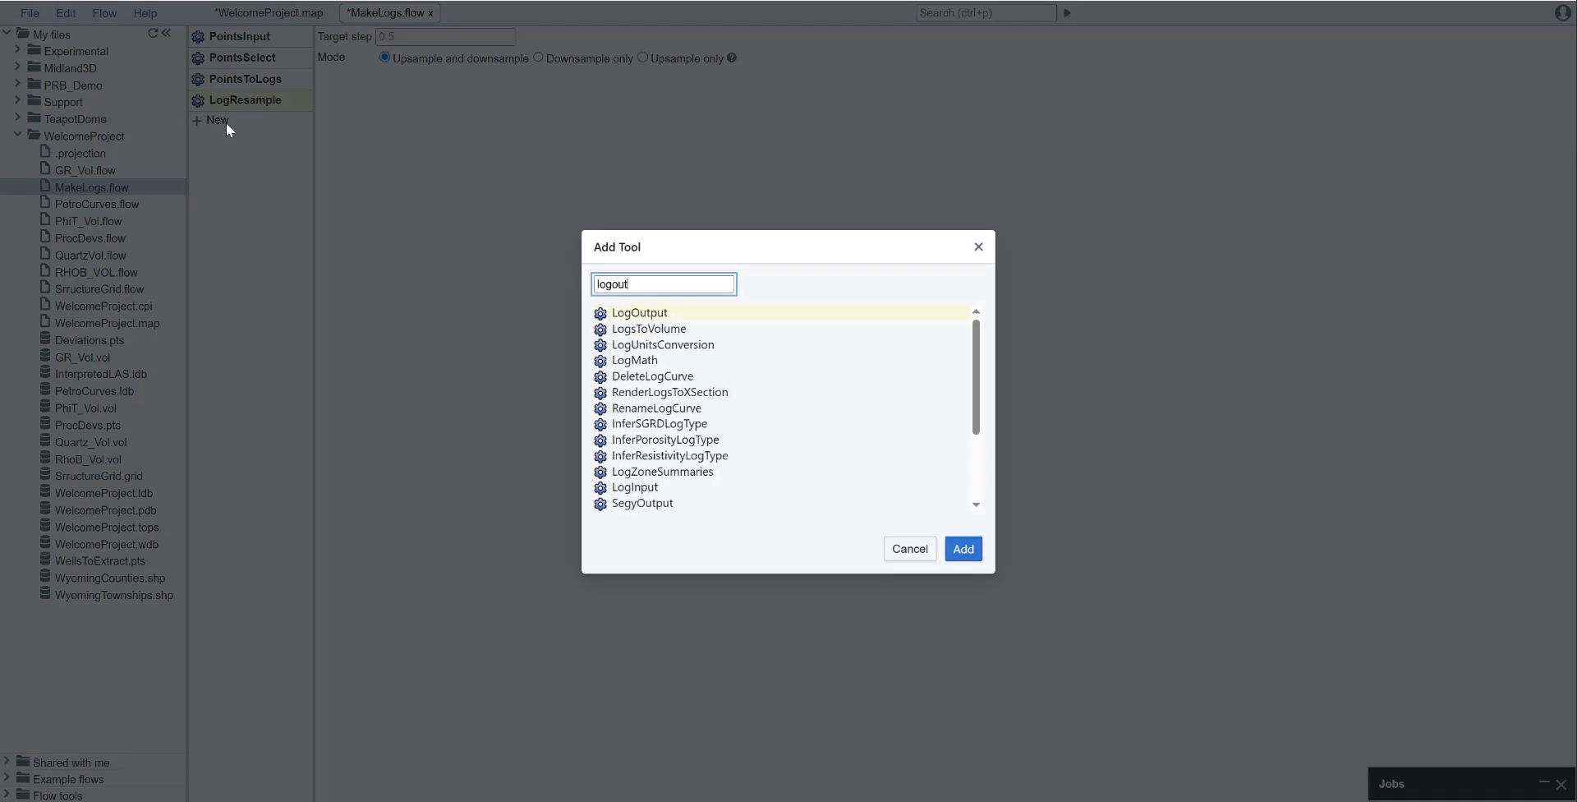
{"action": "key", "text": "Return"}
Set the LogOutput file name to EmptyLogs.ldb and run the MakeLogs flow.
{"action": "left_click_drag", "start_coordinate": [420, 39], "coordinate": [349, 47]}
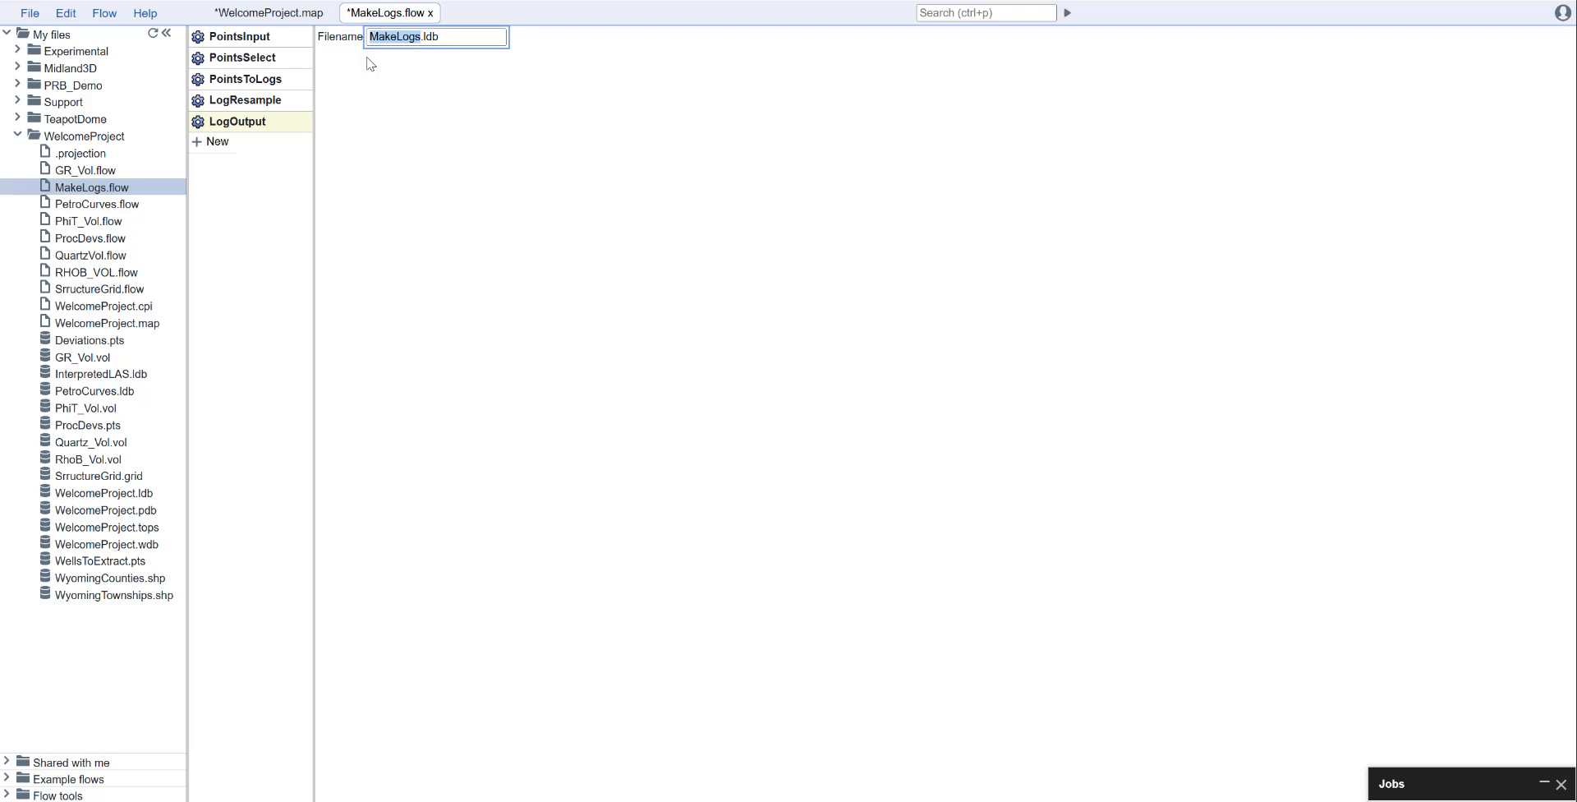
{"action": "type", "text": "E"}
{"action": "key", "text": "BackSpace"}
{"action": "type", "text": "EmptyLogs"}
{"action": "left_click", "coordinate": [624, 99]}
{"action": "left_click", "coordinate": [1067, 13]}
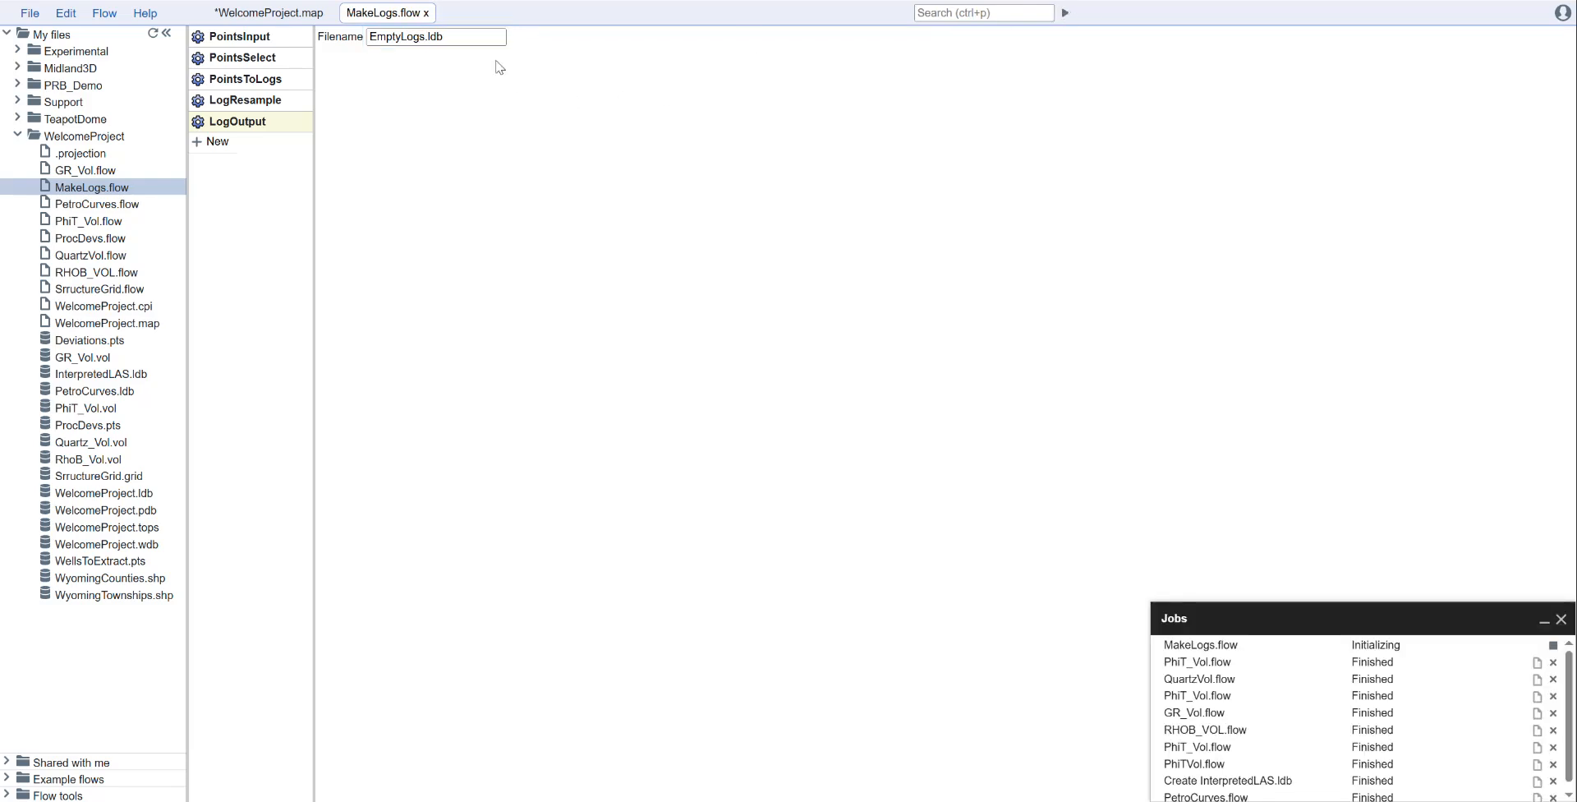
Review the settings of each tool in the MakeLogs flow, from PointsInput through LogOutput.
{"action": "left_click", "coordinate": [261, 37]}
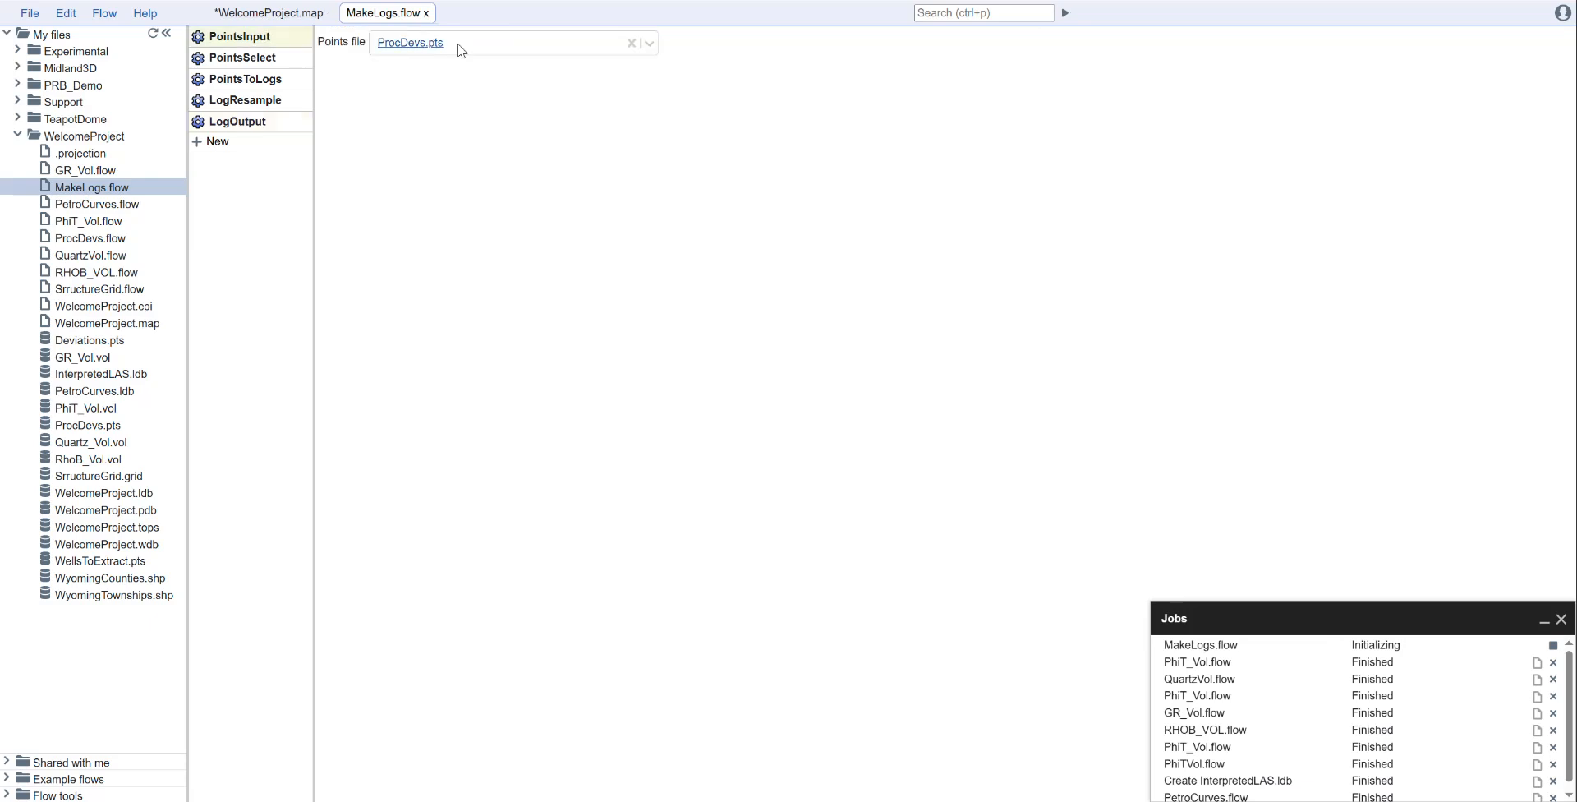
{"action": "left_click", "coordinate": [236, 57]}
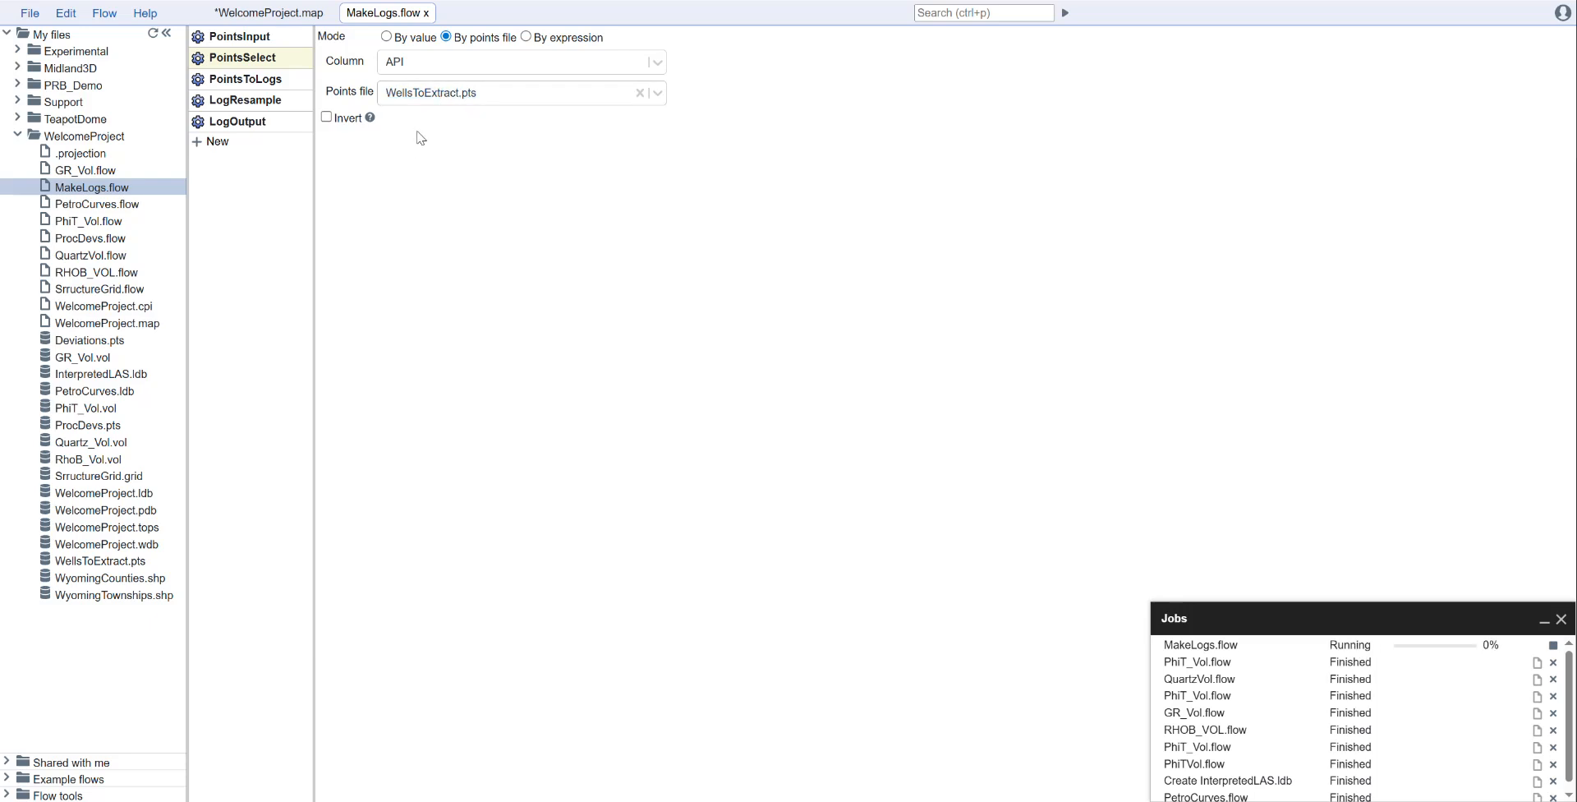
{"action": "left_click", "coordinate": [252, 81]}
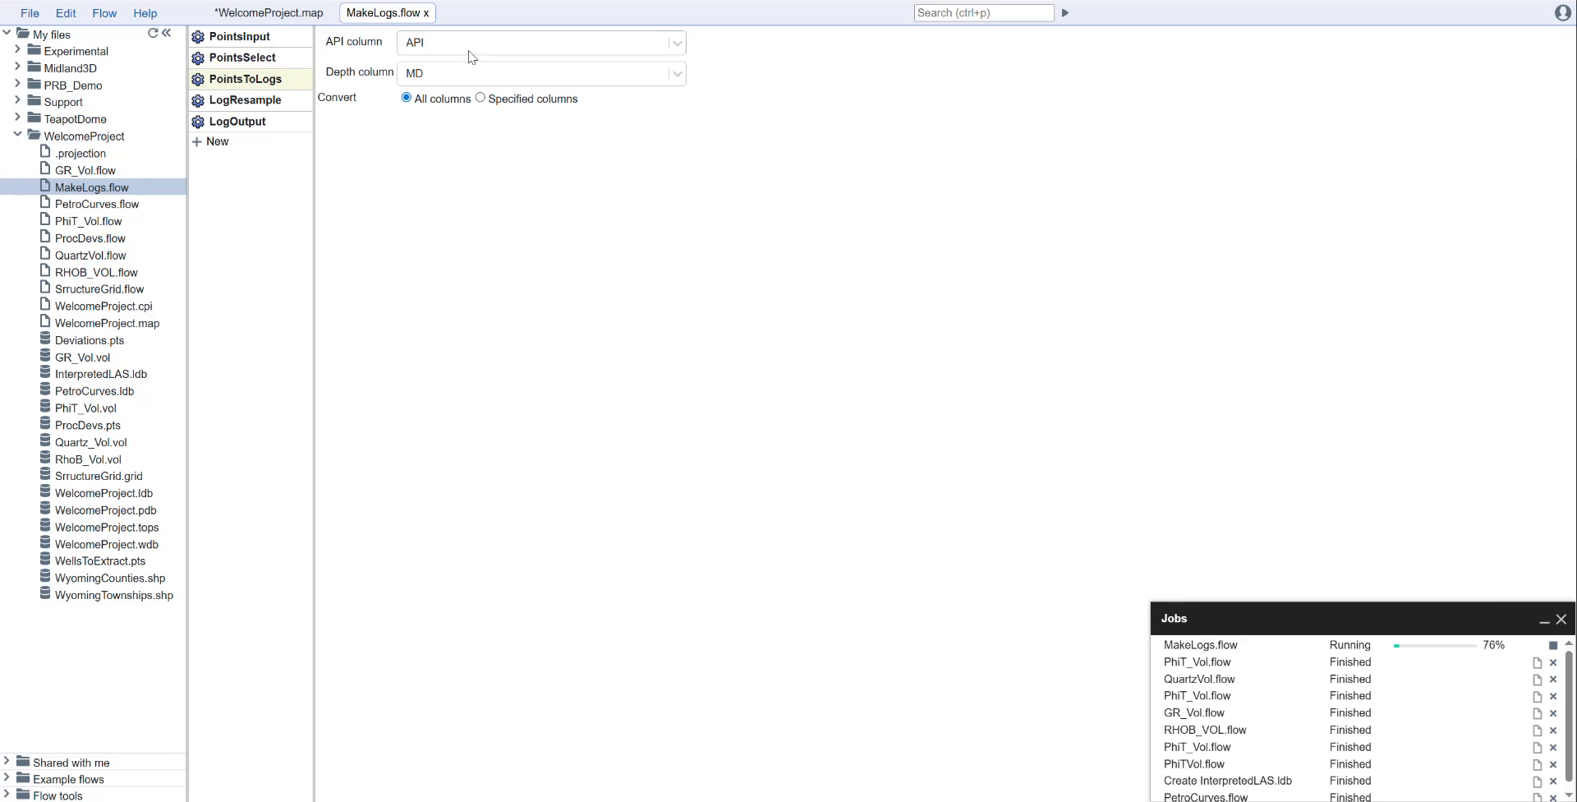
{"action": "left_click", "coordinate": [242, 105]}
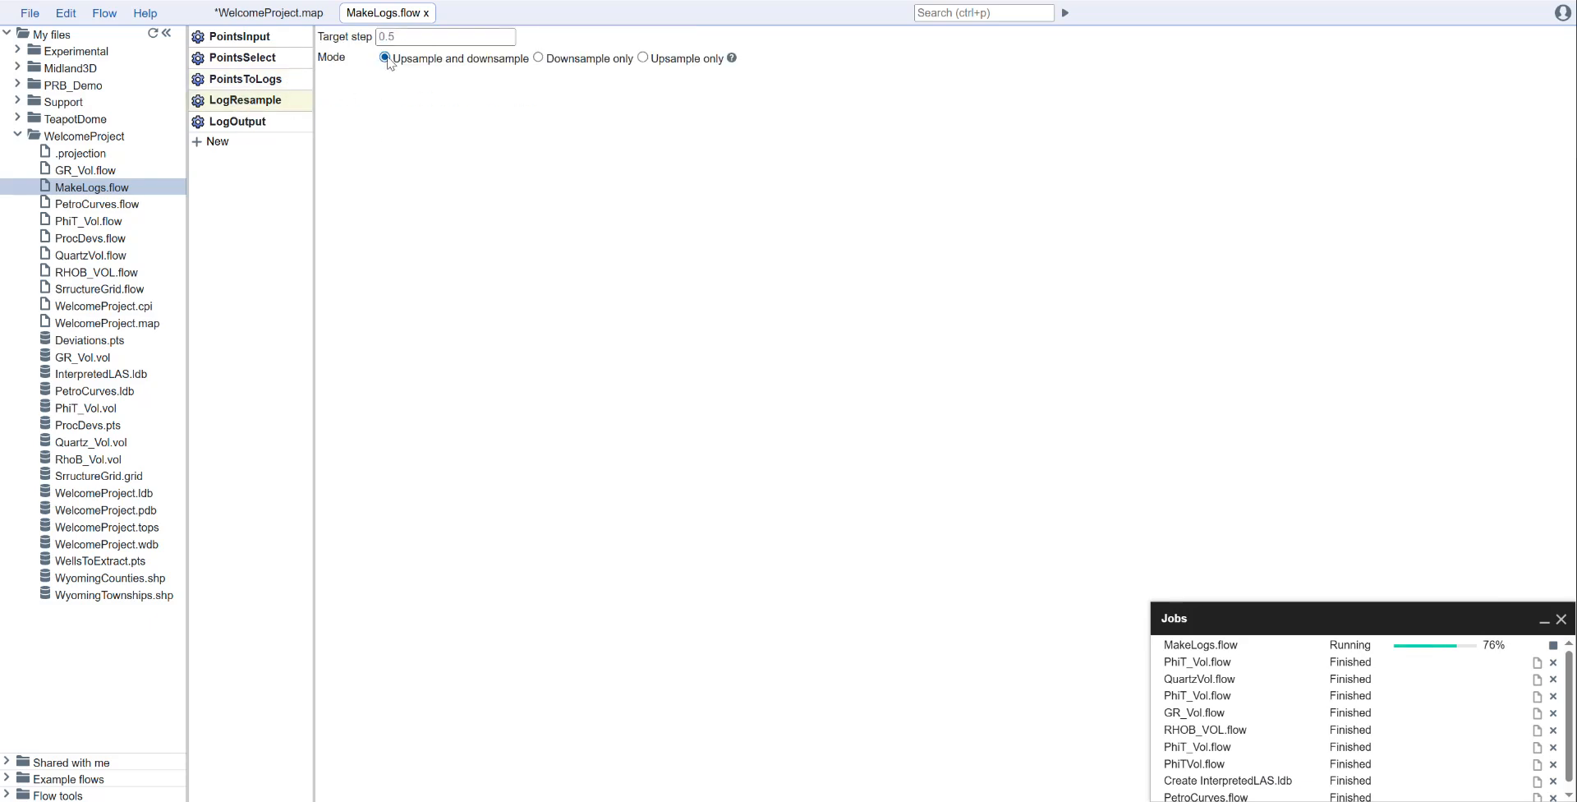
{"action": "left_click", "coordinate": [236, 116]}
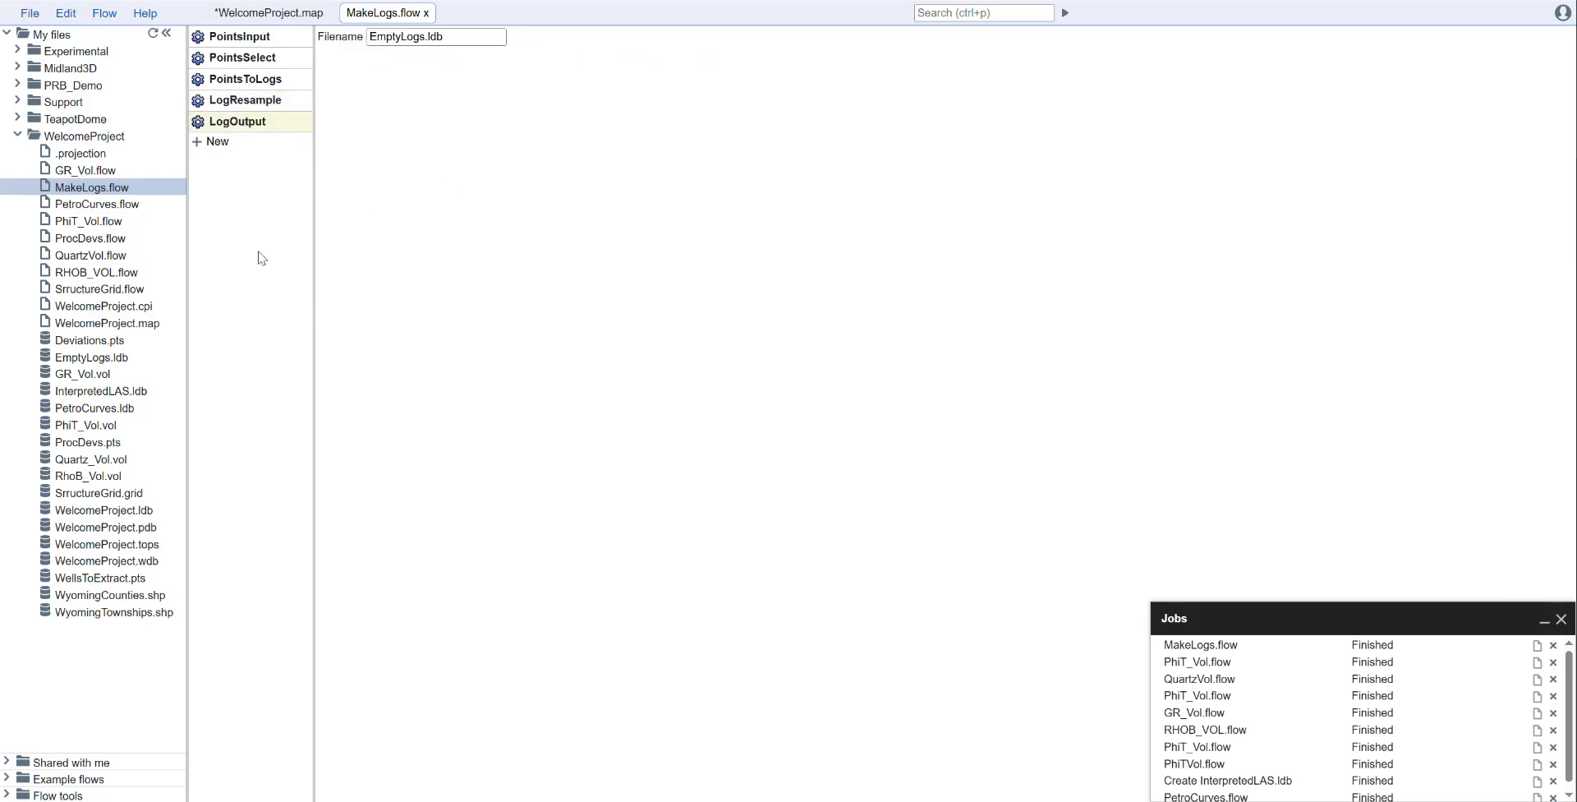
Open EmptyLogs.ldb and view the log curves of the first well in the list.
{"action": "left_click", "coordinate": [91, 358]}
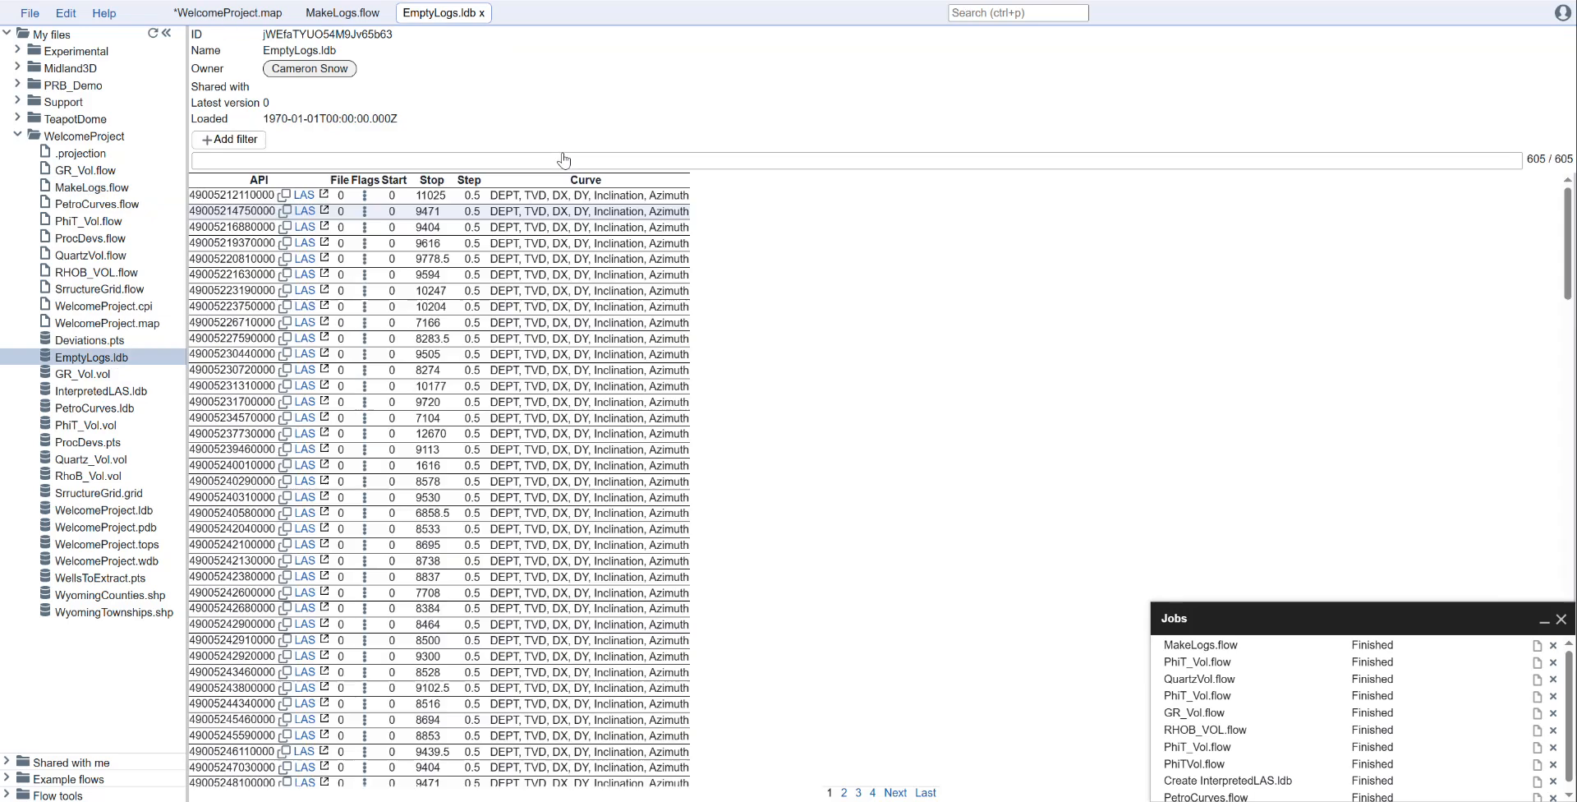
{"action": "left_click", "coordinate": [584, 197]}
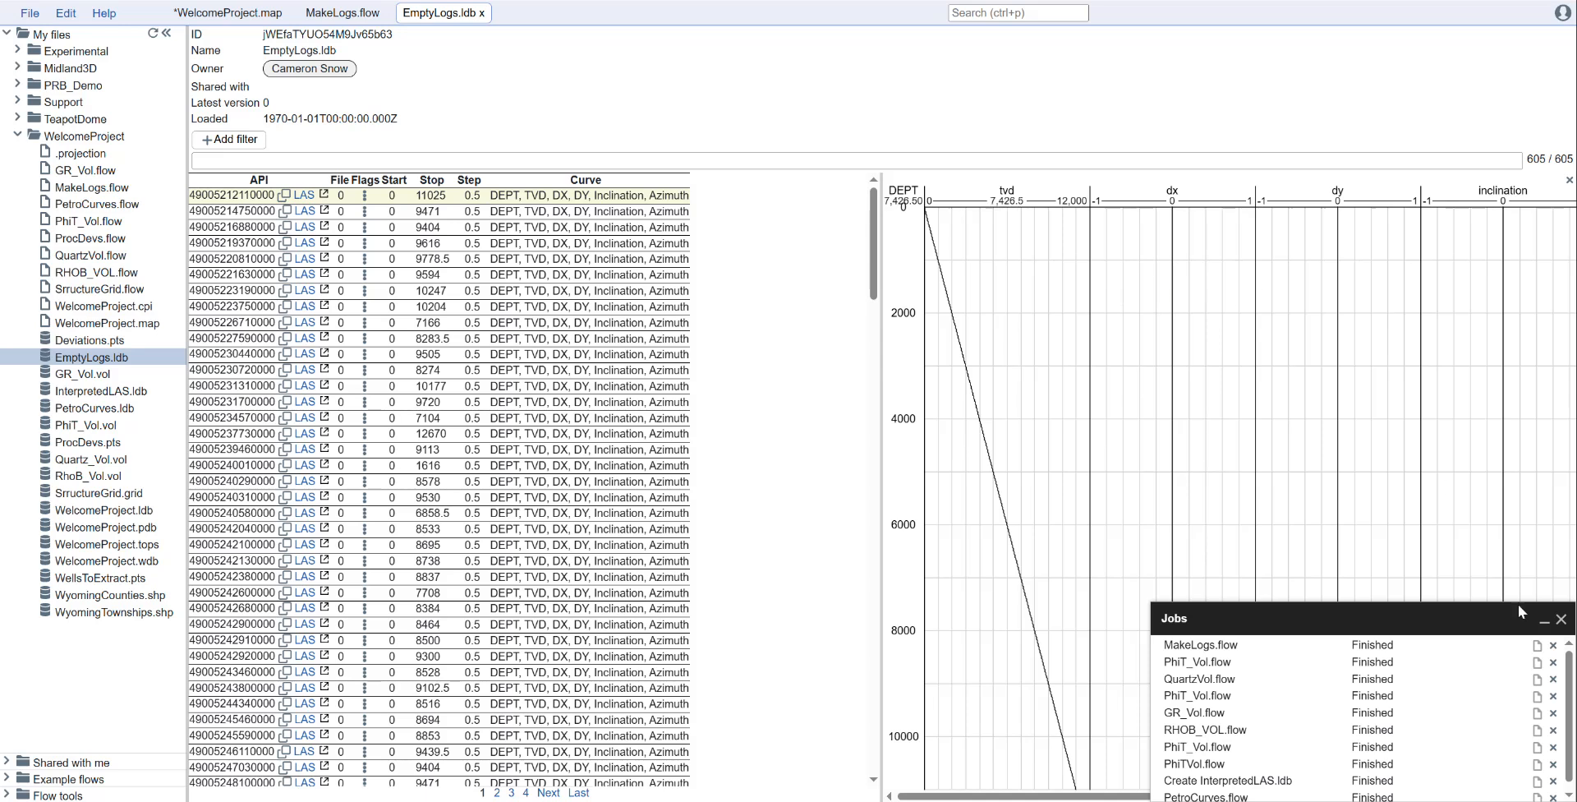
{"action": "left_click", "coordinate": [1544, 620]}
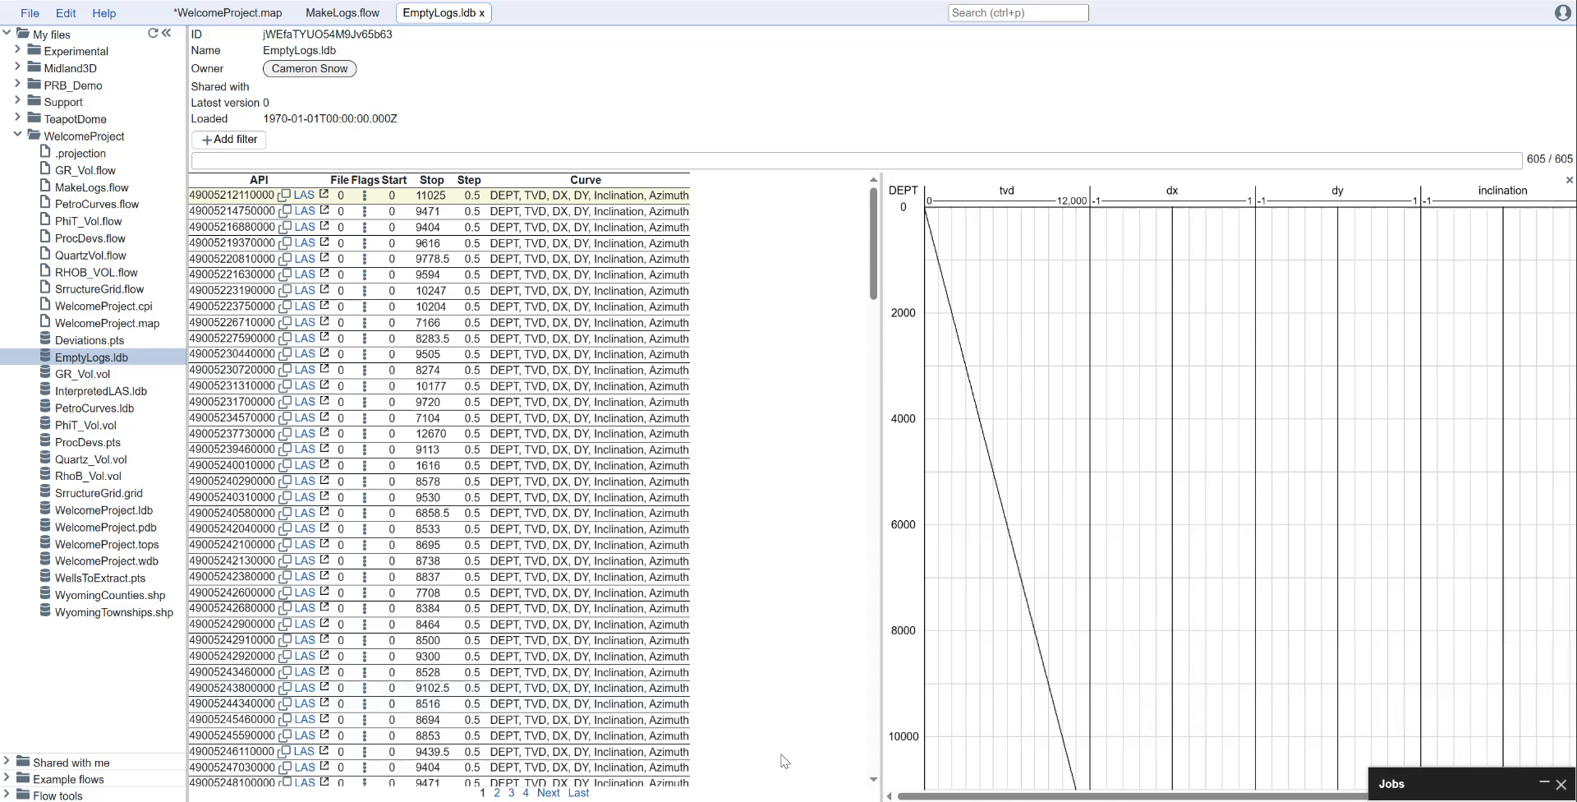
{"action": "mouse_move", "coordinate": [1010, 797]}
{"action": "left_mouse_down"}
{"action": "mouse_move", "coordinate": [1145, 797]}
{"action": "mouse_move", "coordinate": [1010, 797]}
{"action": "left_mouse_up"}
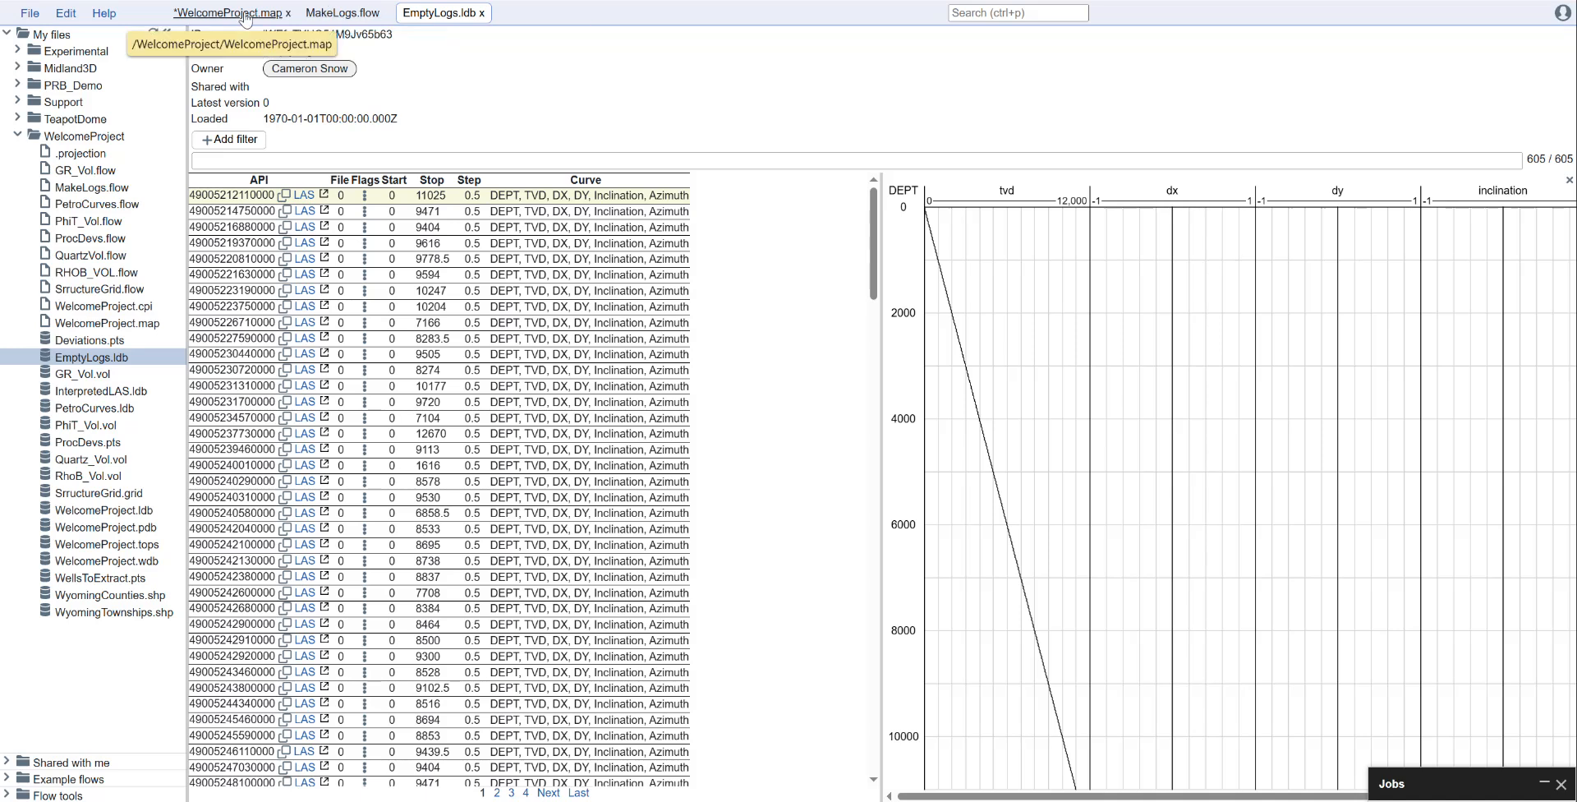
Close the open EmptyLogs.ldb and MakeLogs.flow files.
{"action": "left_click", "coordinate": [345, 14]}
{"action": "middle_click", "coordinate": [497, 21]}
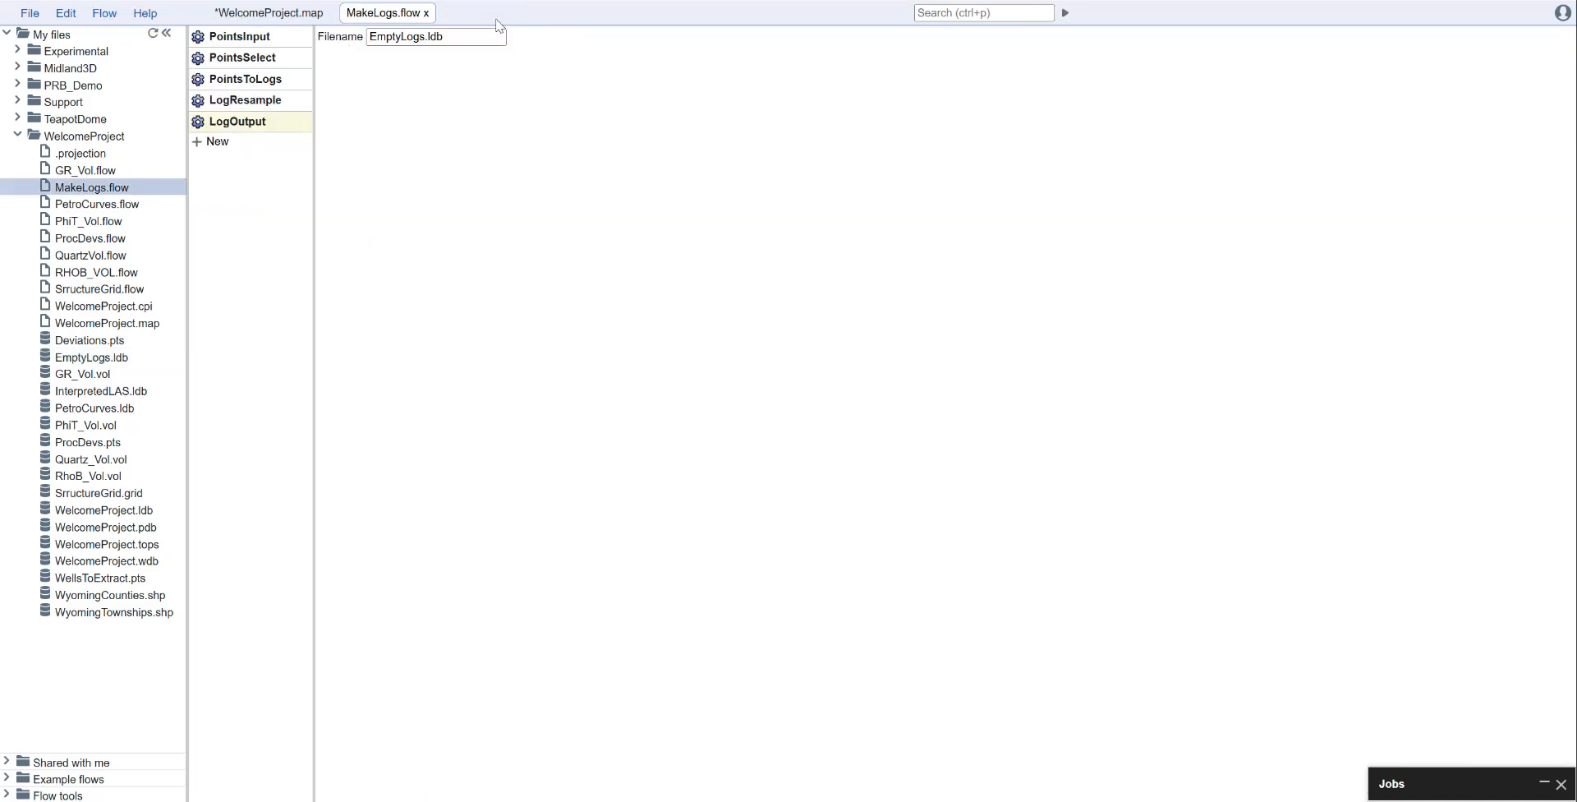
{"action": "middle_click", "coordinate": [388, 14]}
Create a new flow file named Extract.flow in the WelcomeProject folder.
{"action": "right_click", "coordinate": [100, 139]}
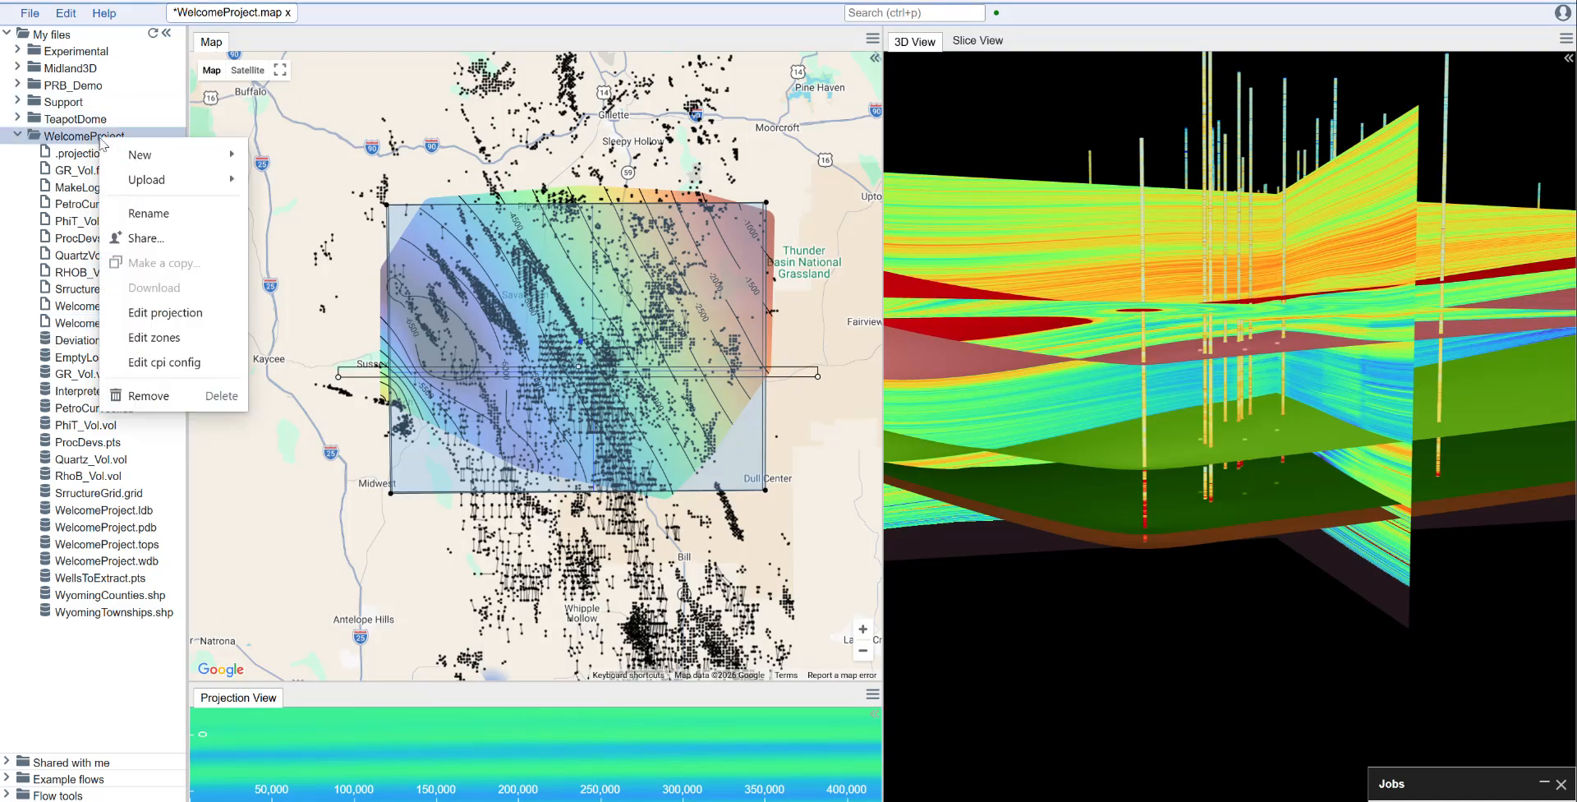
{"action": "mouse_move", "coordinate": [130, 156]}
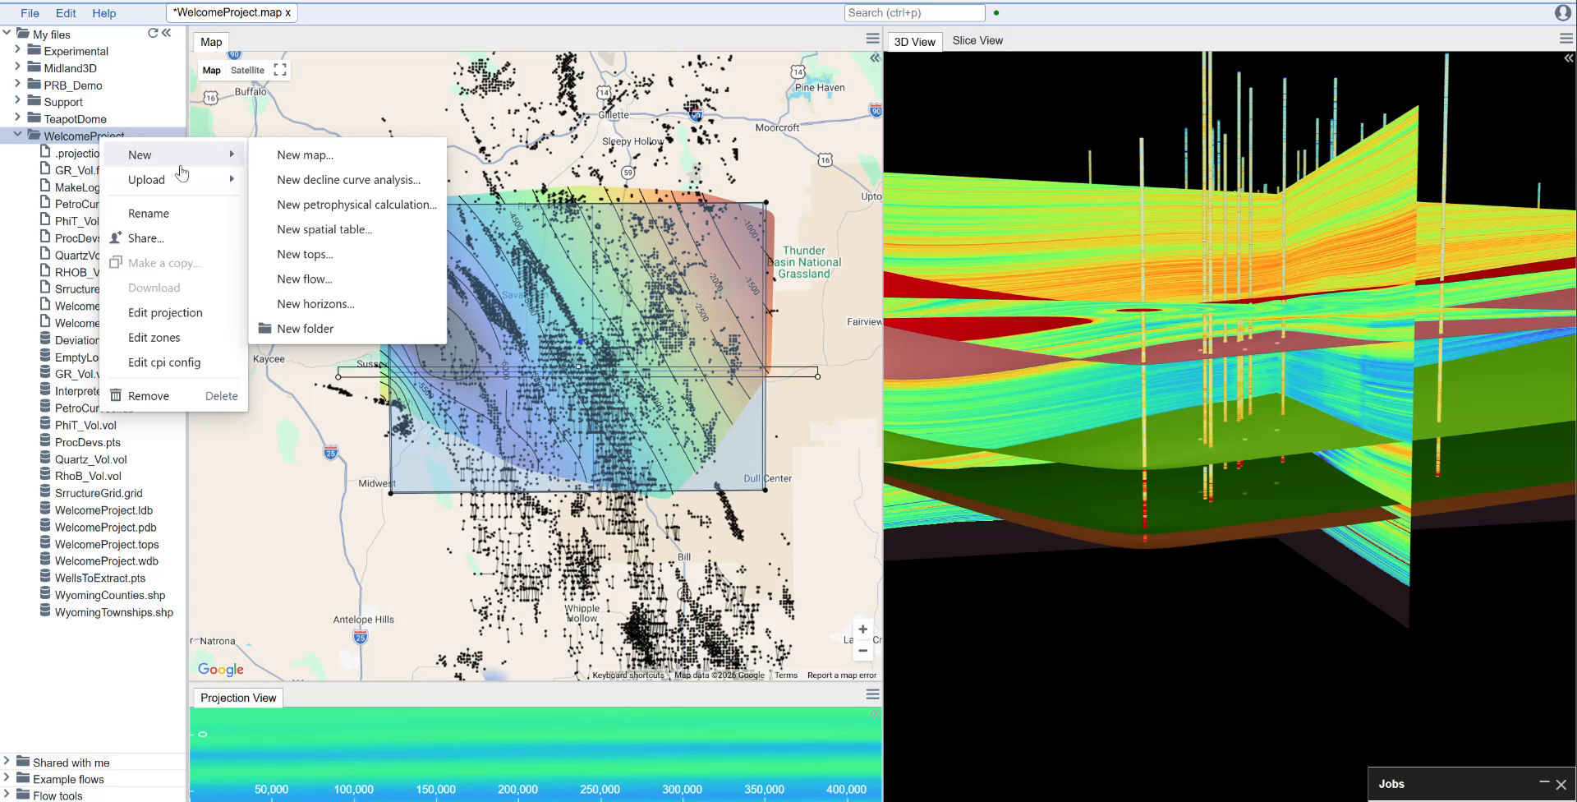
{"action": "left_click", "coordinate": [333, 281]}
{"action": "type", "text": "Extract.flow"}
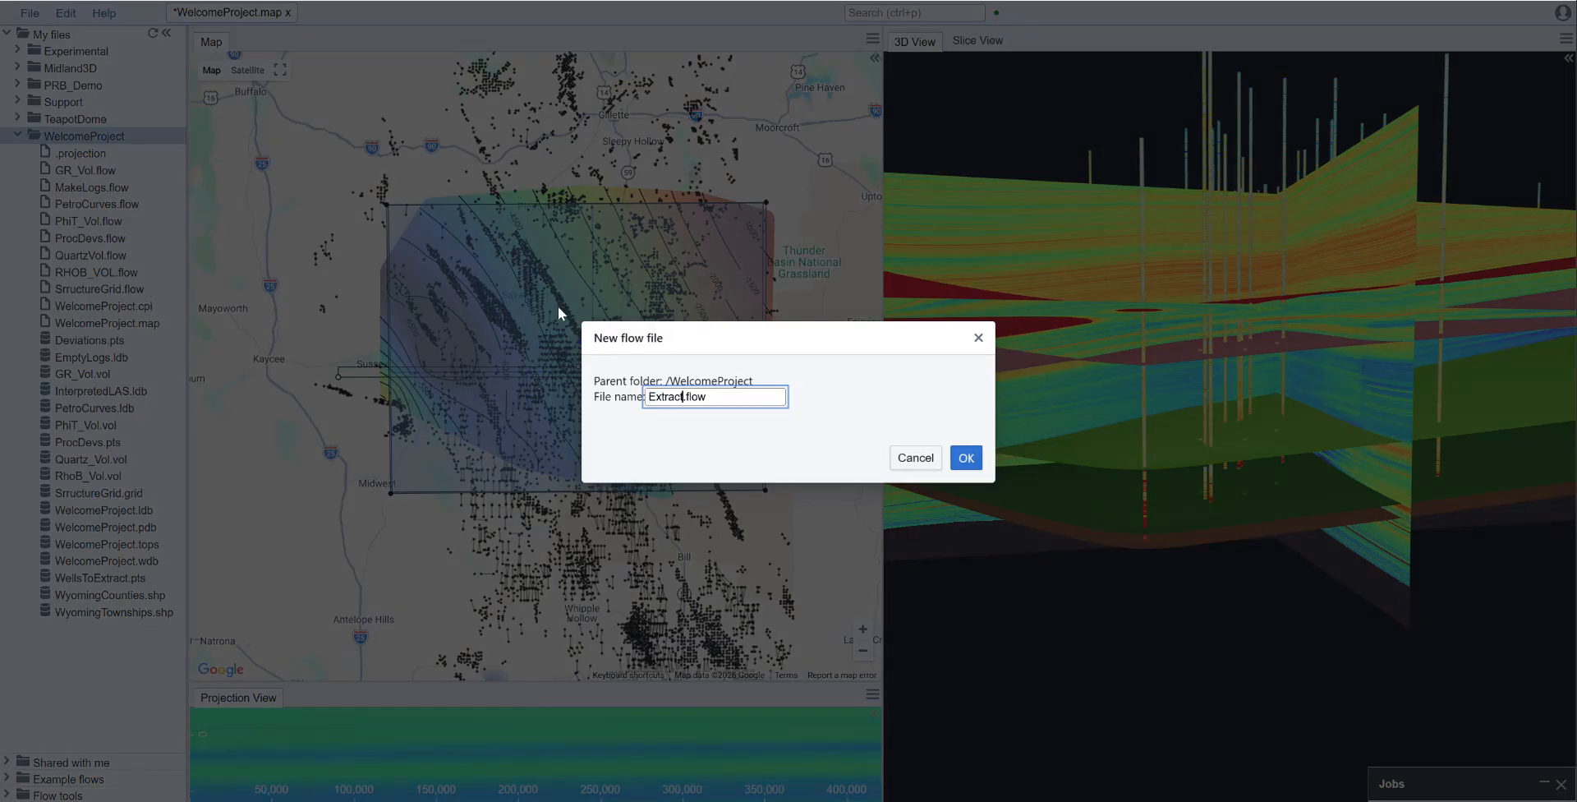
{"action": "left_click", "coordinate": [957, 456]}
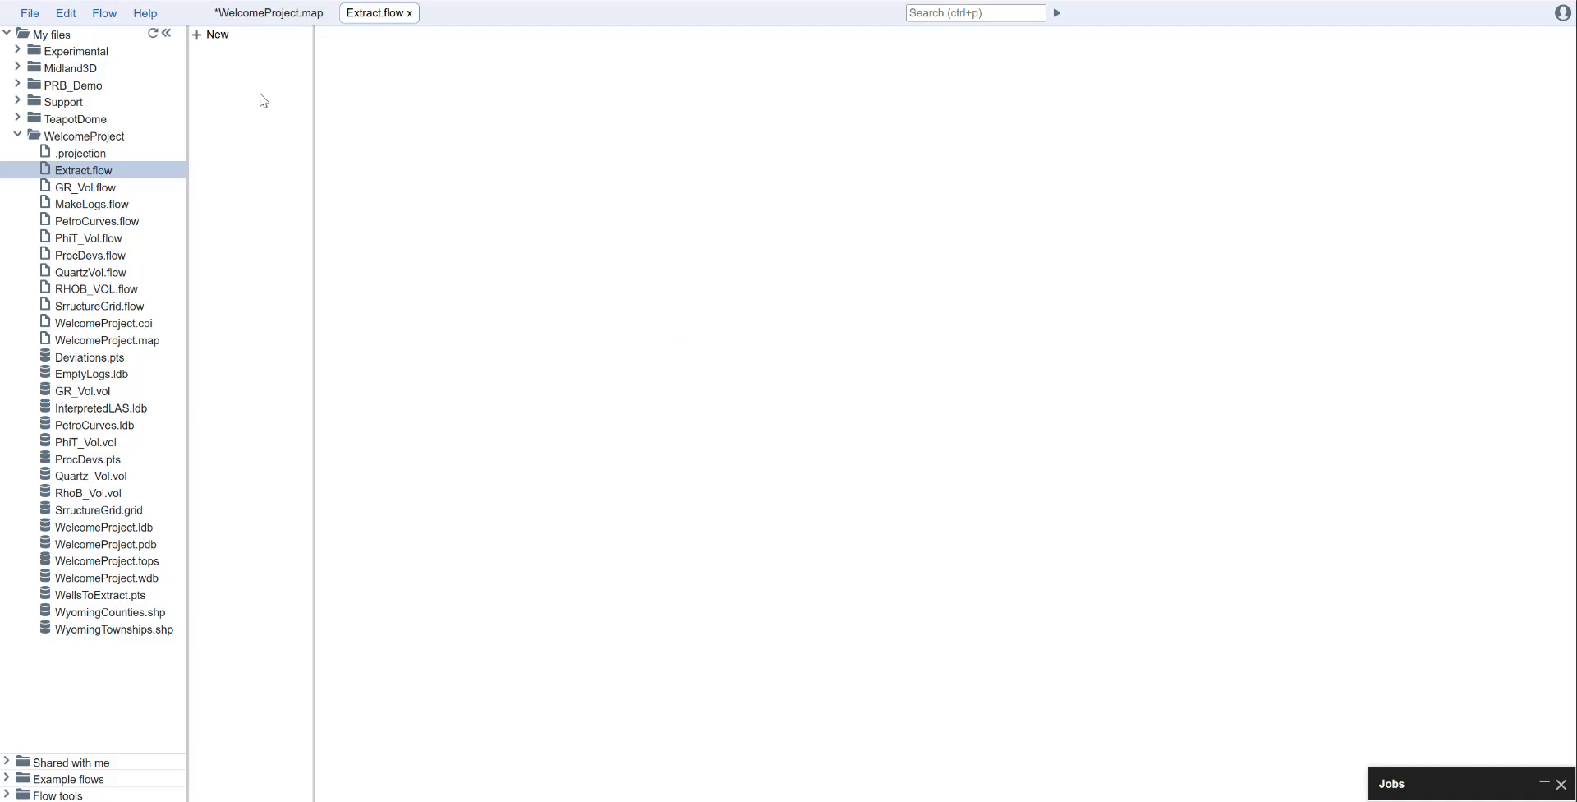
Add a LogInput tool to the Extract flow with EmptyLogs.ldb as its LAS dataset.
{"action": "left_click", "coordinate": [215, 34]}
{"action": "type", "text": "login"}
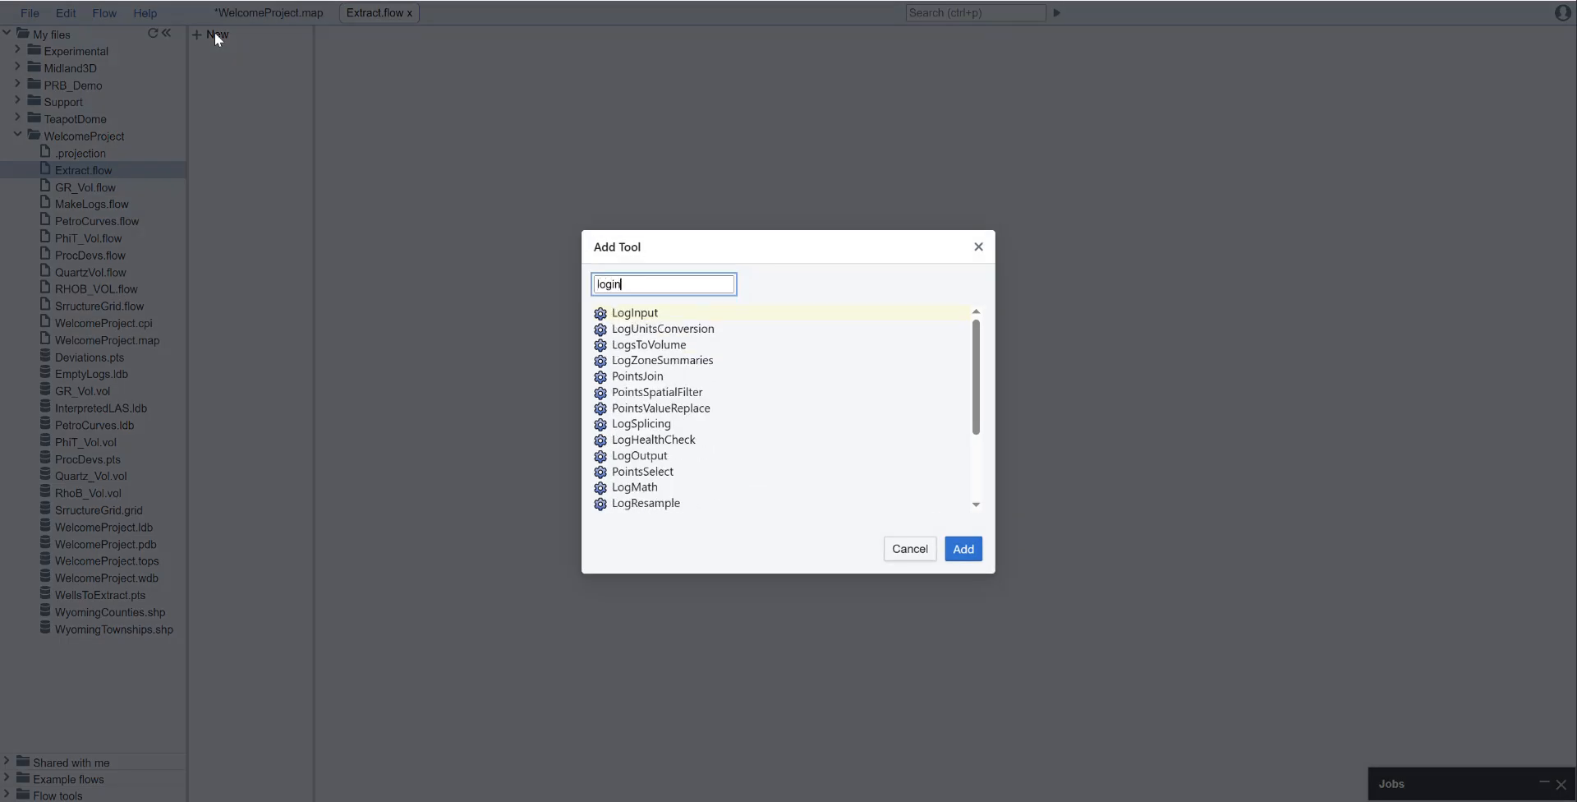
{"action": "key", "text": "Return"}
{"action": "left_click", "coordinate": [444, 43]}
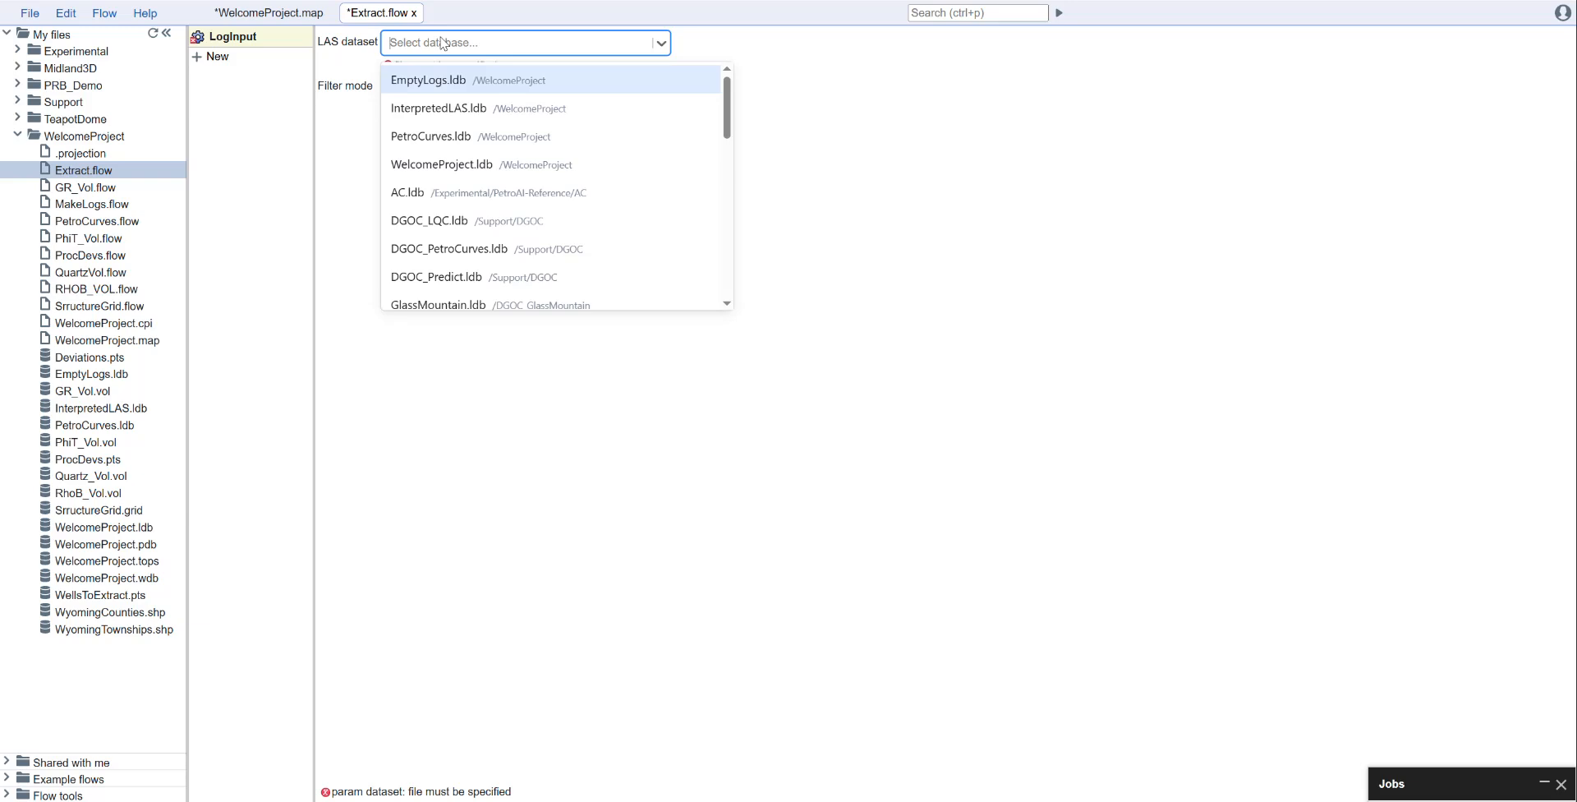
{"action": "left_click", "coordinate": [463, 80]}
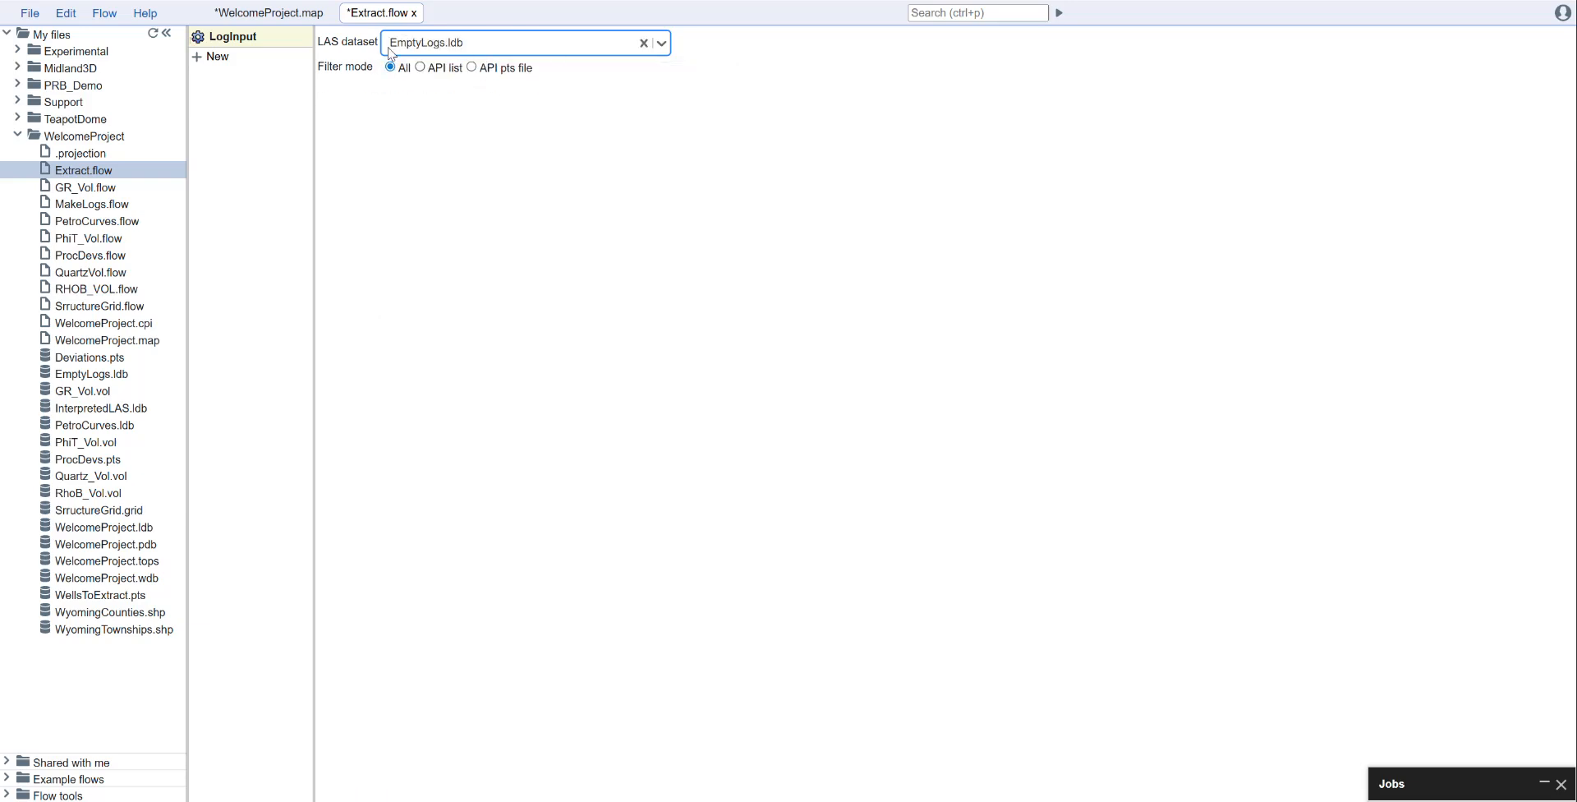
Add a LogVolumeExtract tool with WelcomeProject.wdb as the well headers and ProcDevs.pts as the deviation points.
{"action": "left_click", "coordinate": [223, 57]}
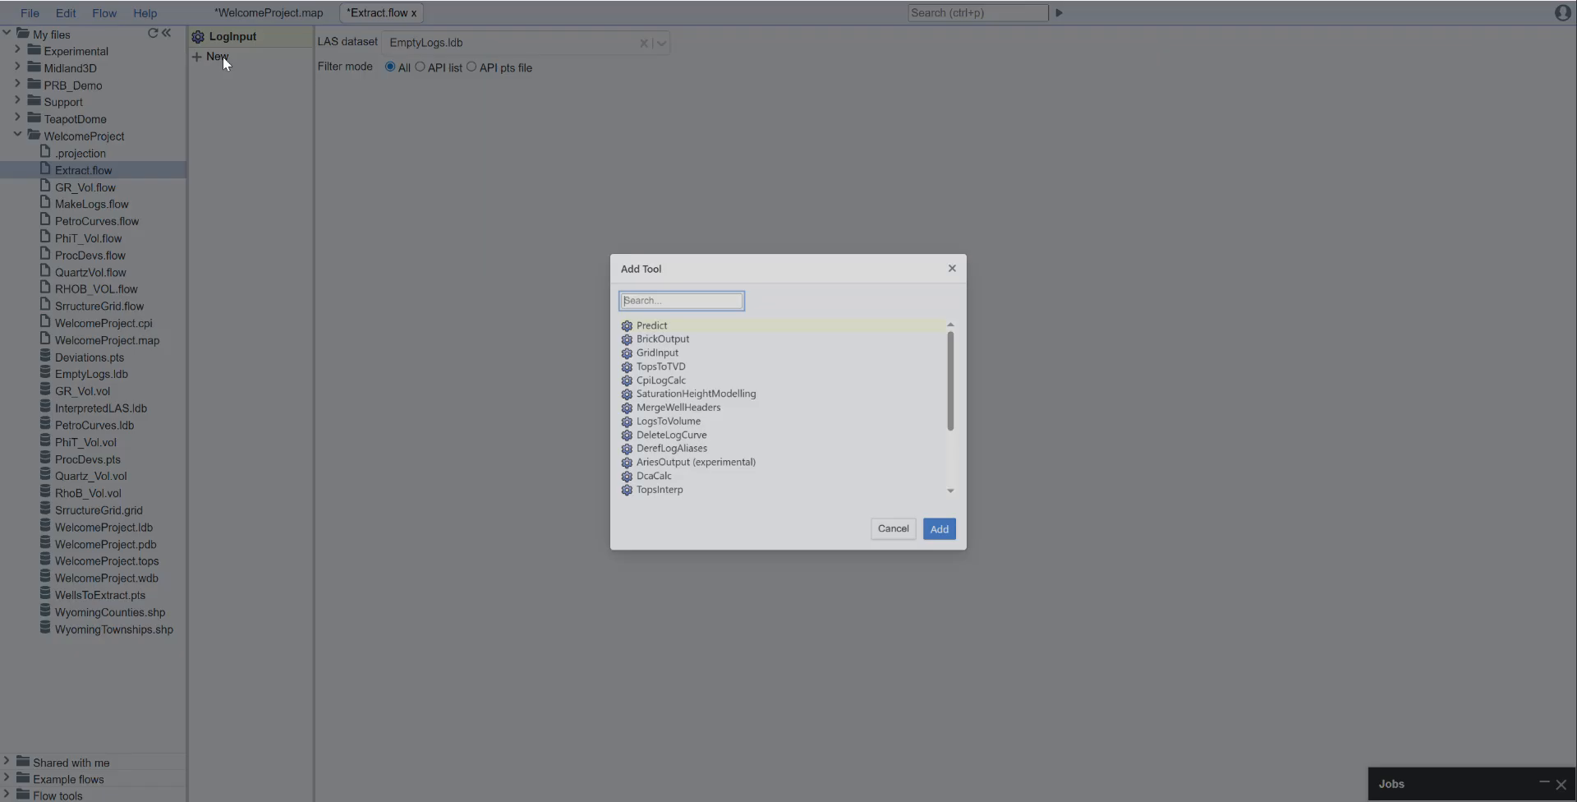
{"action": "type", "text": "logvolu"}
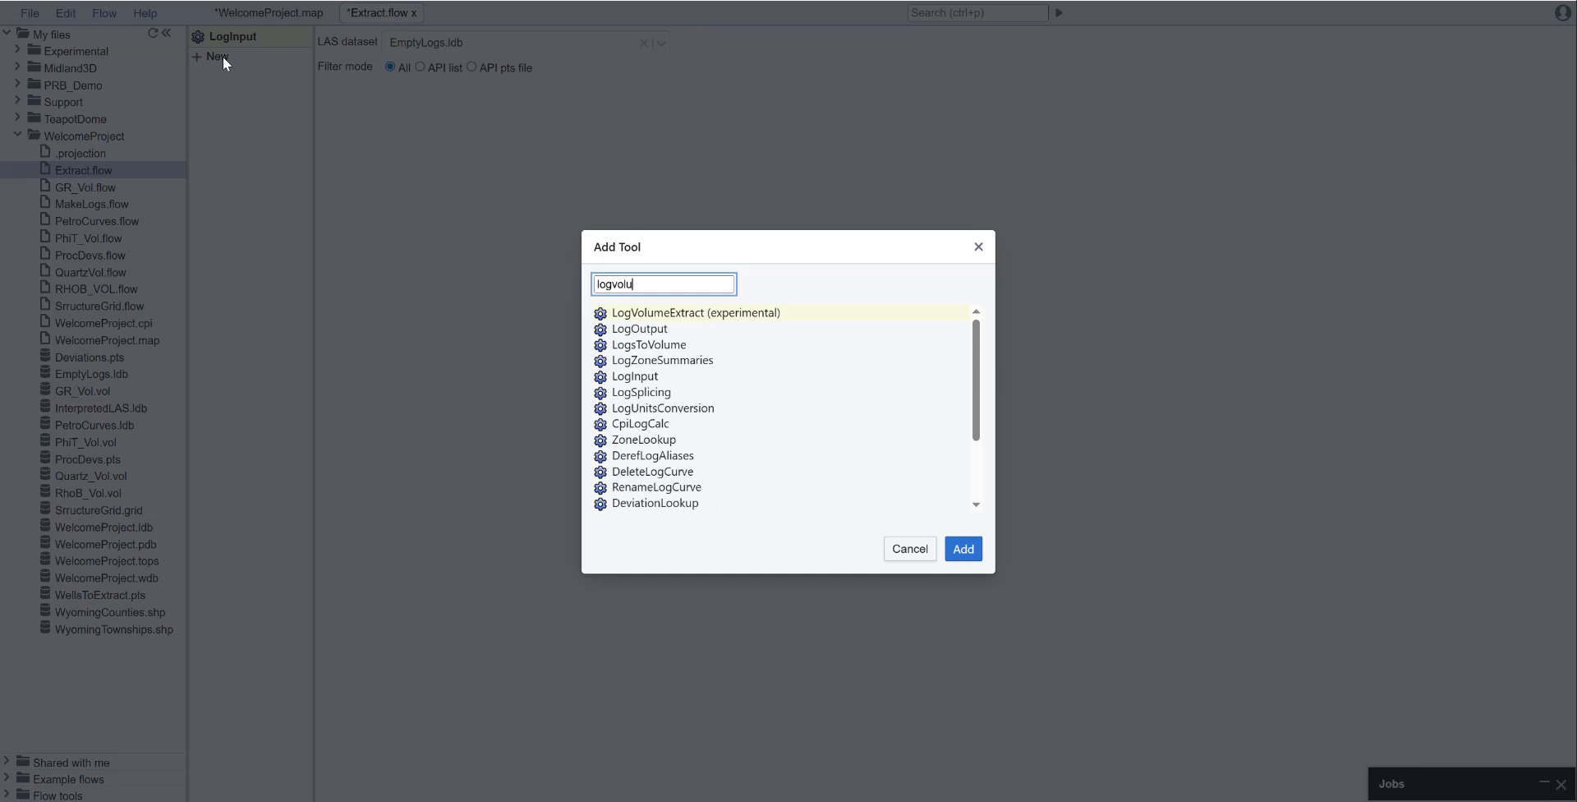
{"action": "key", "text": "Return"}
{"action": "left_click", "coordinate": [478, 109]}
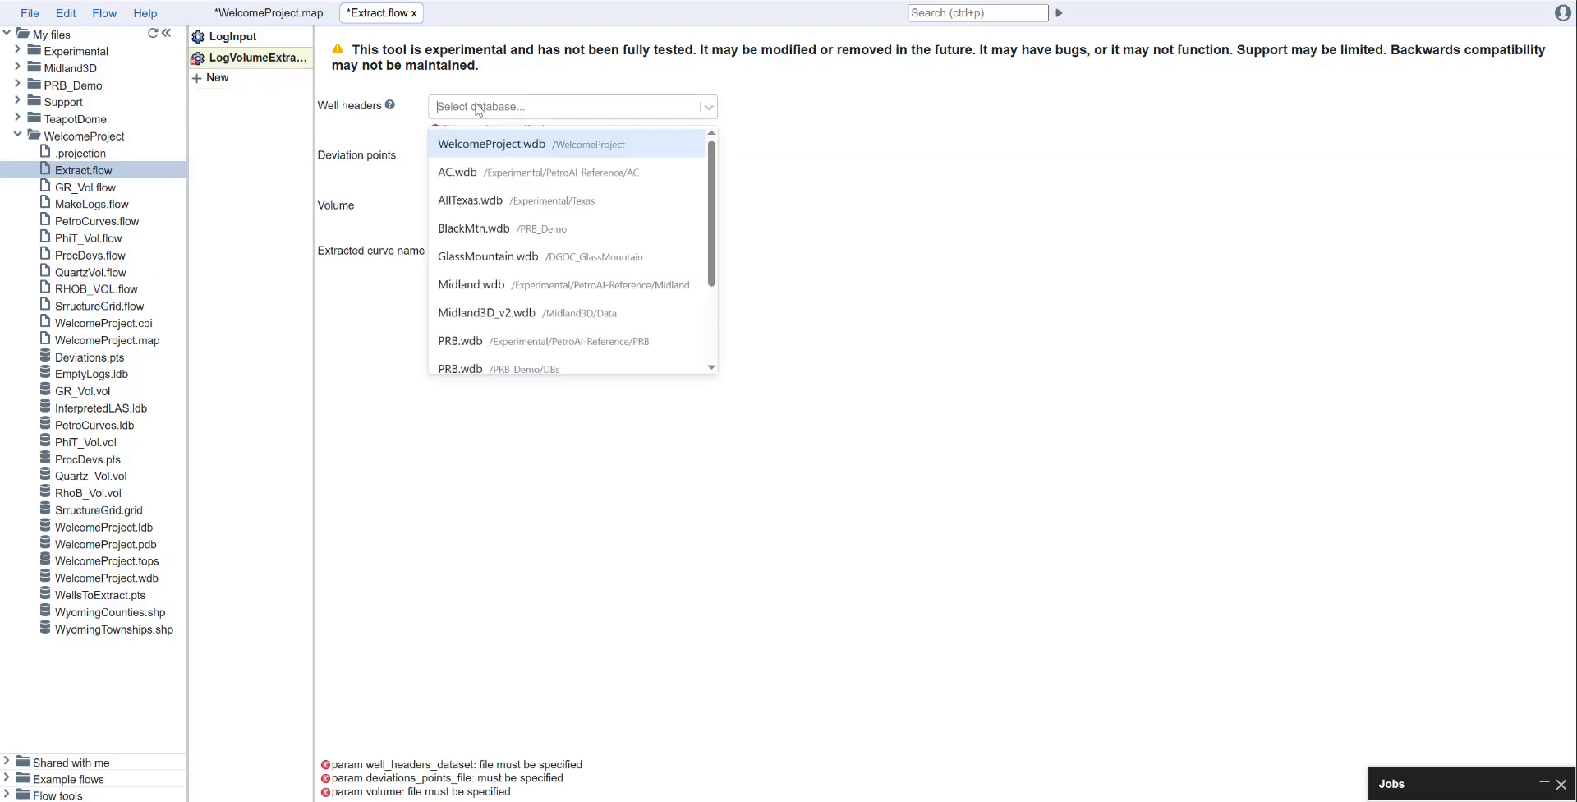
{"action": "left_click", "coordinate": [523, 148]}
{"action": "left_click", "coordinate": [520, 139]}
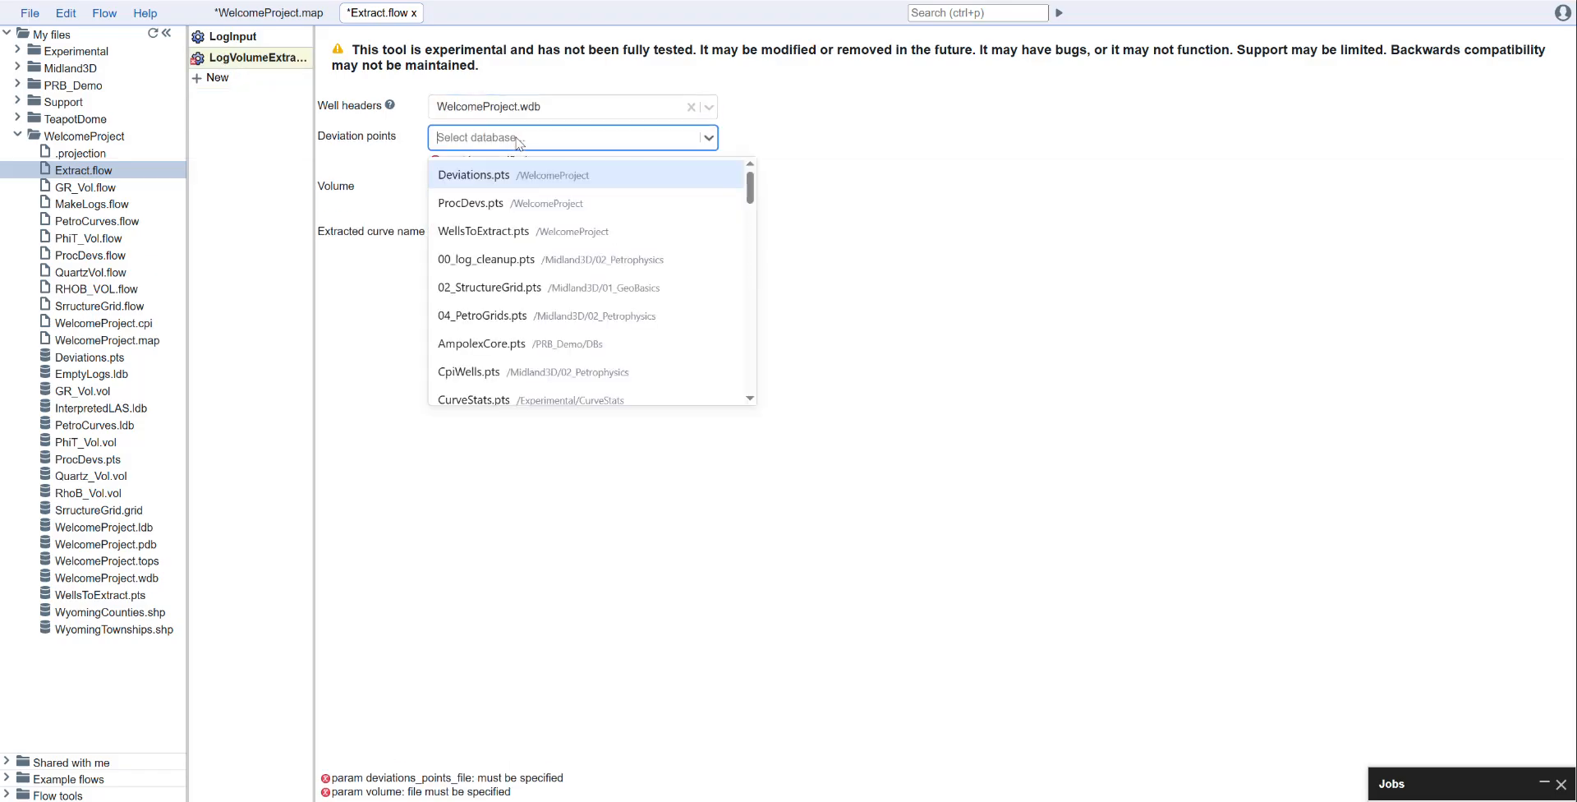
{"action": "left_click", "coordinate": [542, 204]}
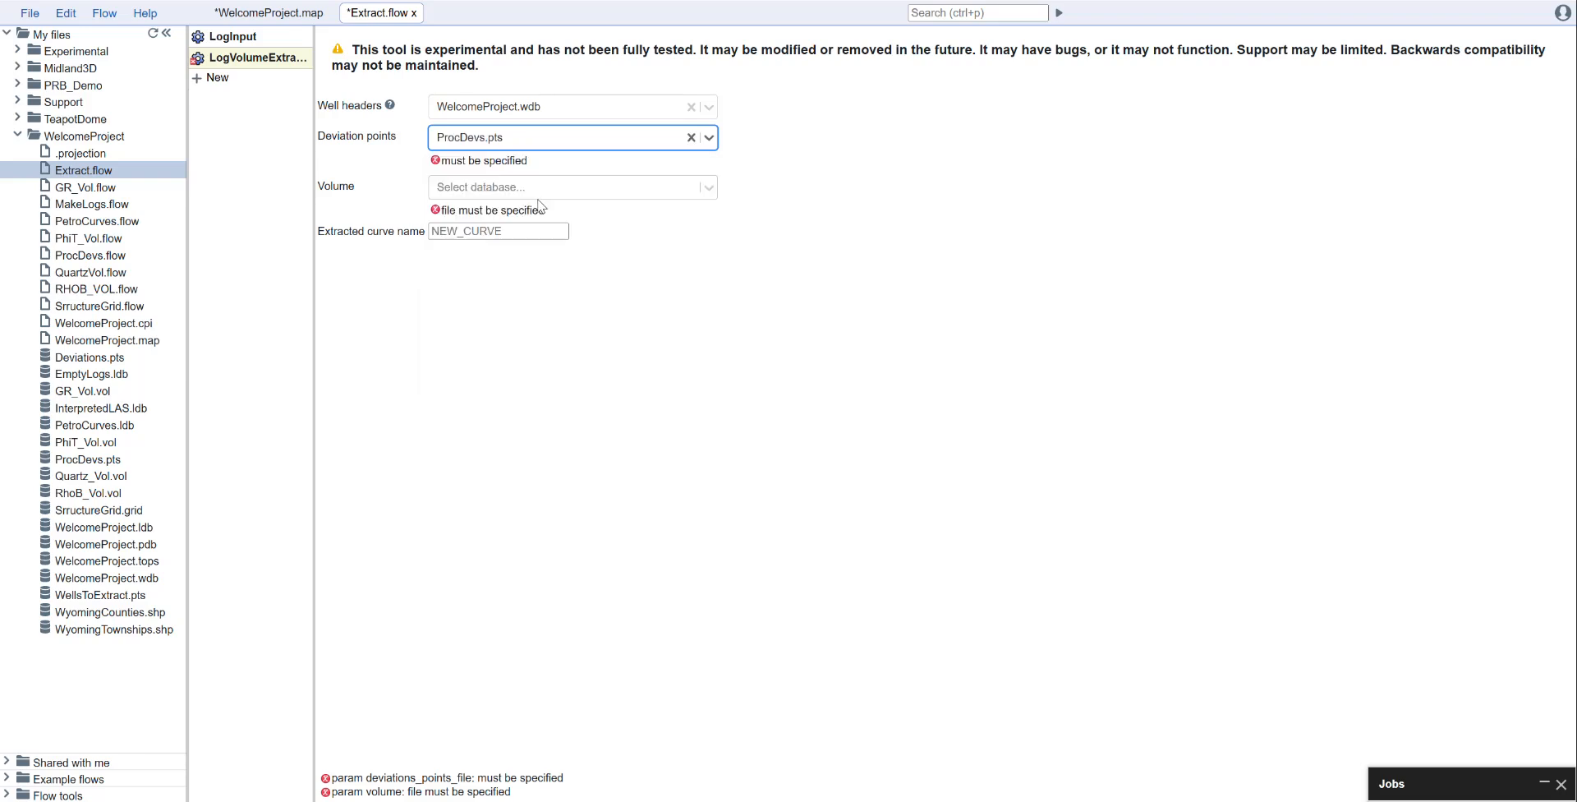
Set the LogVolumeExtract volume to GR_Vol.vol and the extracted curve name to GR_MODEL.
{"action": "left_click", "coordinate": [515, 167]}
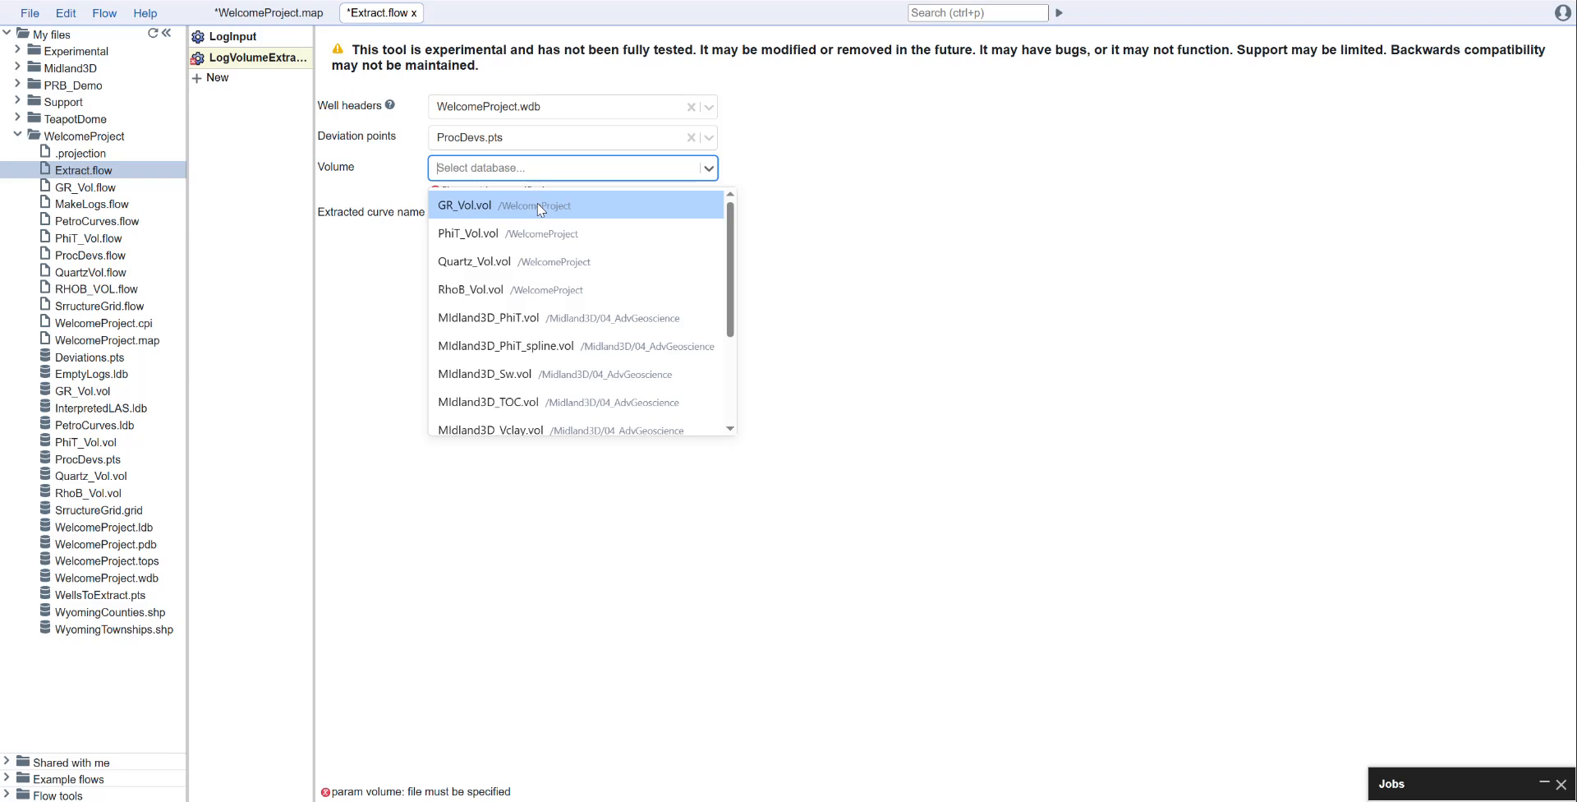
{"action": "left_click", "coordinate": [538, 203]}
{"action": "left_click", "coordinate": [495, 192]}
{"action": "type", "text": "GR_MODEL"}
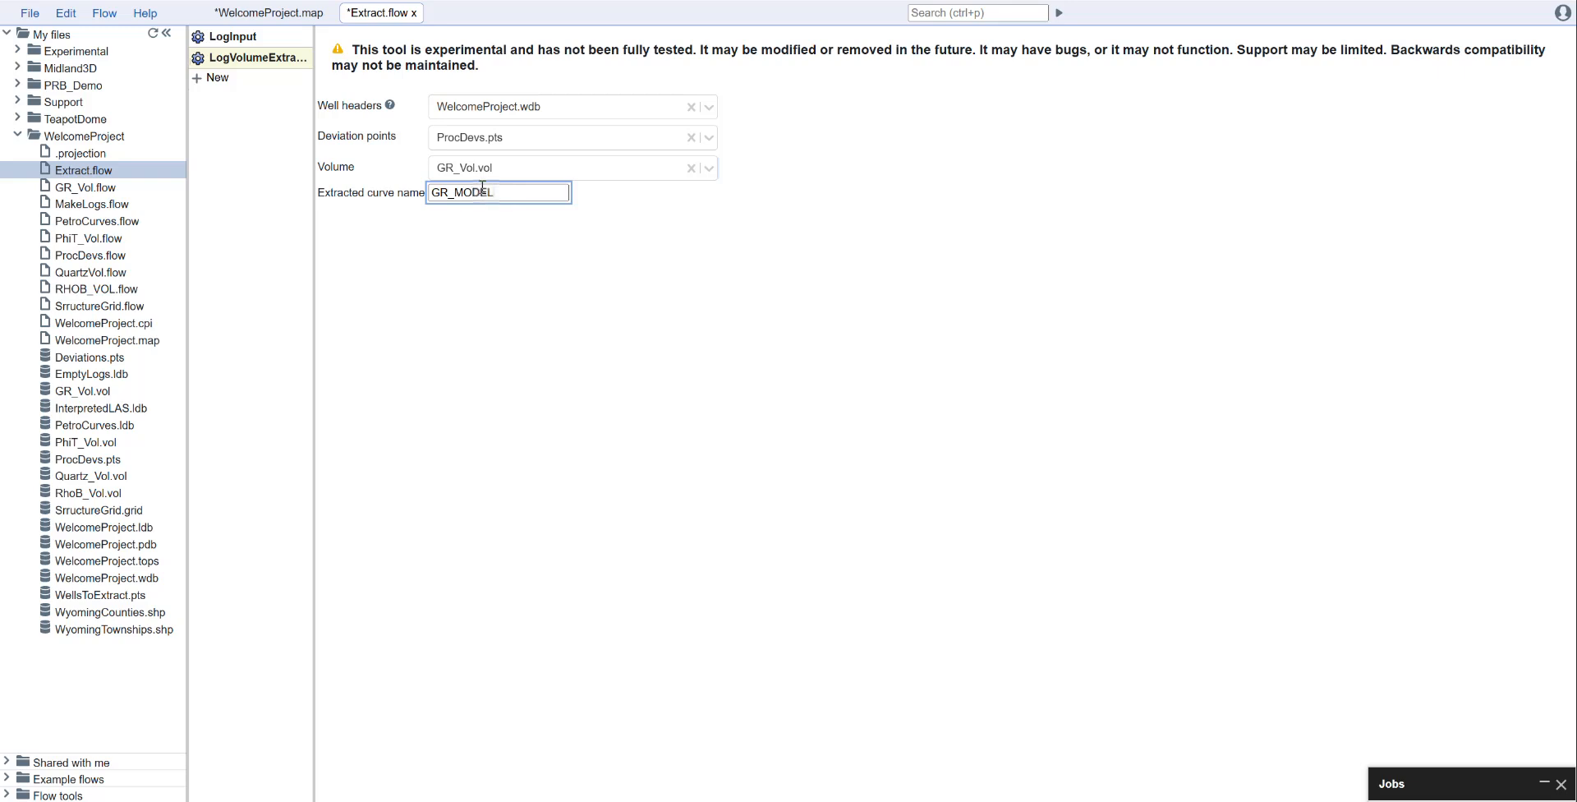
{"action": "left_click", "coordinate": [504, 270]}
Add a second LogVolumeExtract tool with WelcomeProject.wdb as the well headers and ProcDevs.pts as the deviation points.
{"action": "left_click", "coordinate": [220, 78]}
{"action": "type", "text": "LOGVOL"}
{"action": "key", "text": "Return"}
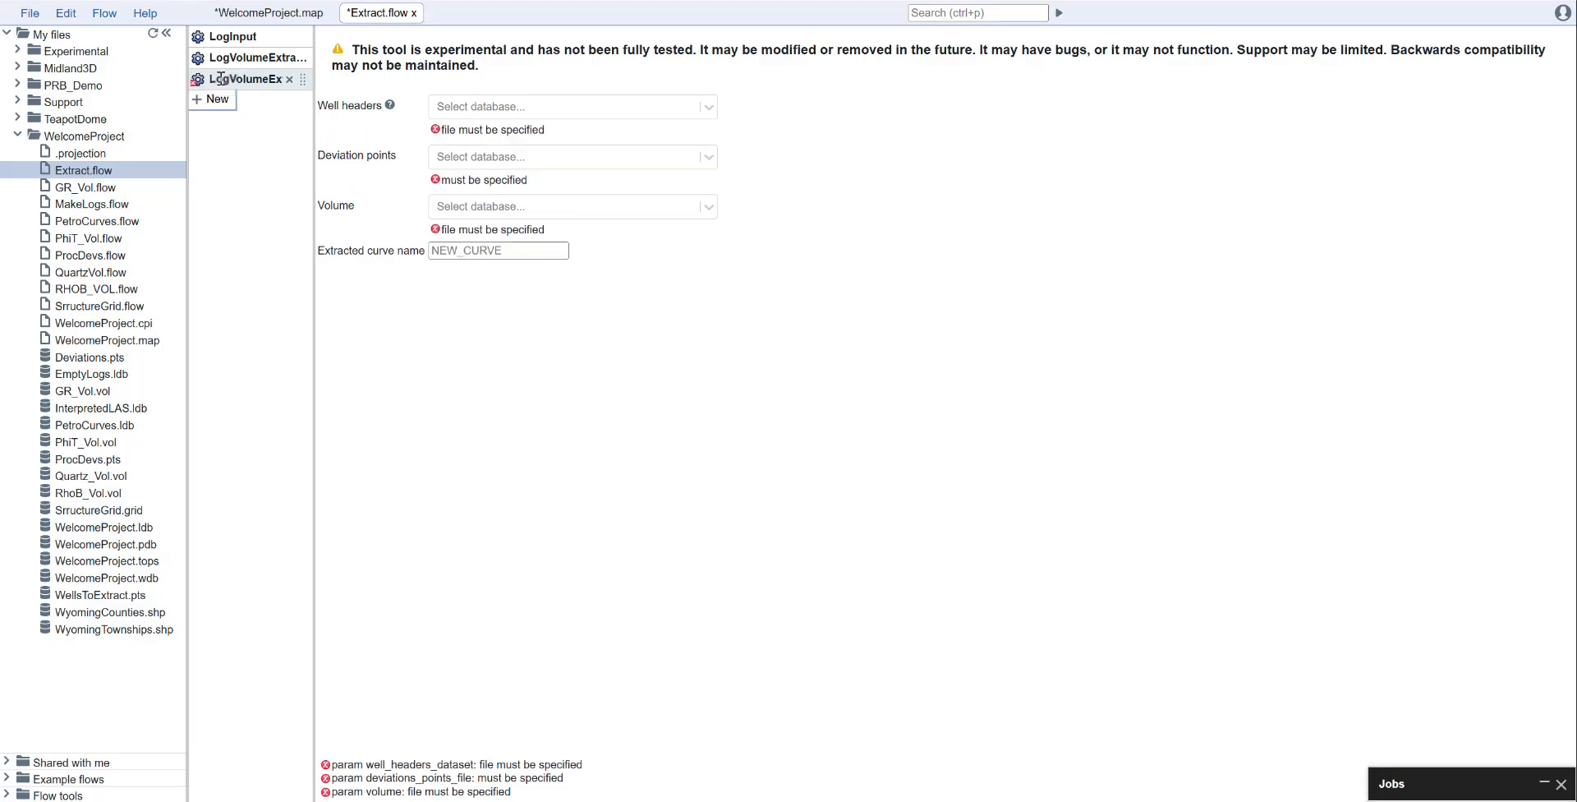
{"action": "left_click", "coordinate": [546, 106]}
{"action": "left_click", "coordinate": [524, 154]}
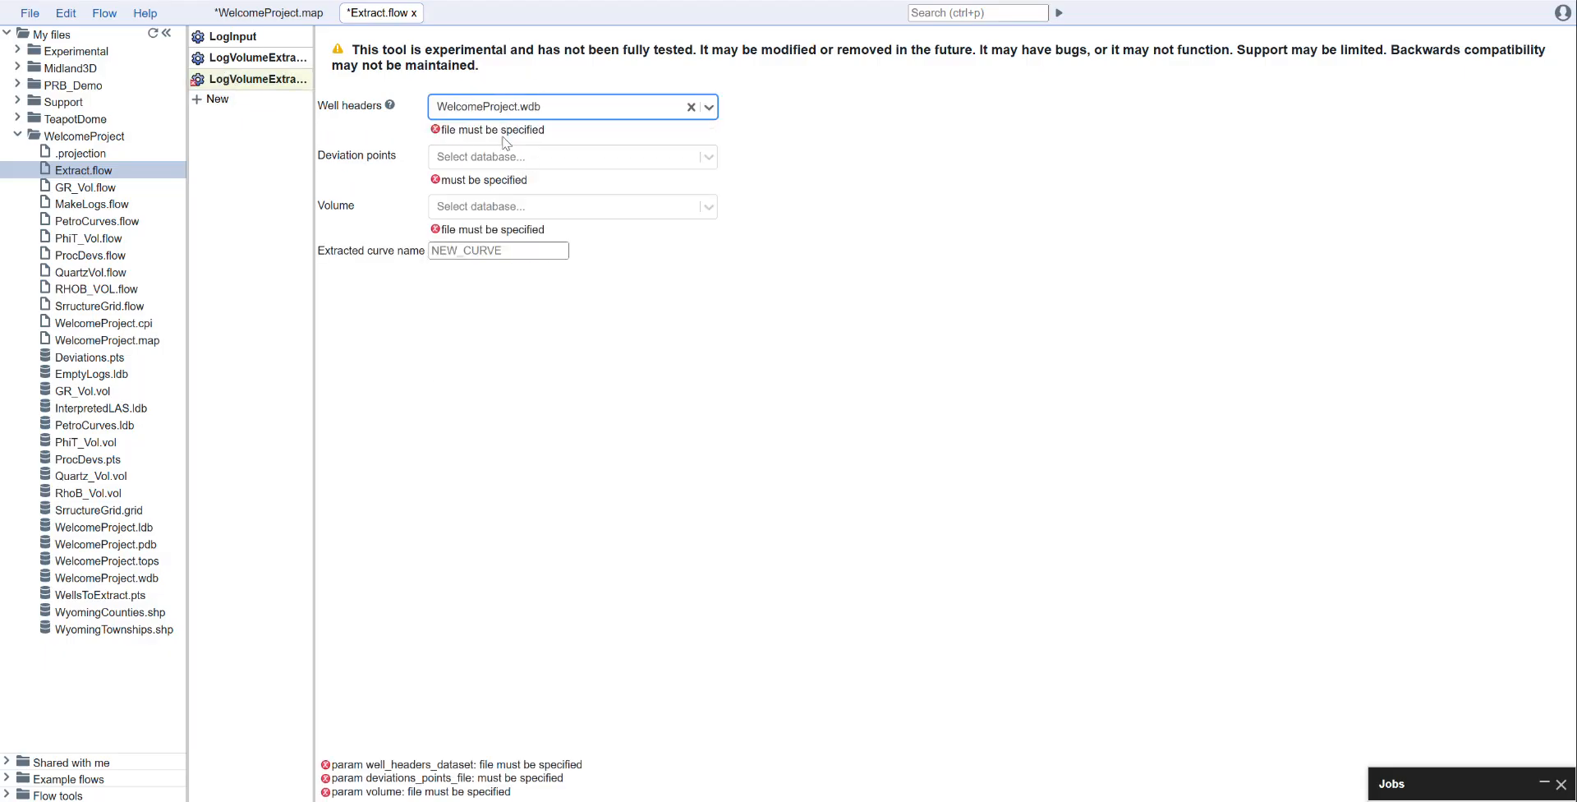
{"action": "left_click", "coordinate": [508, 137]}
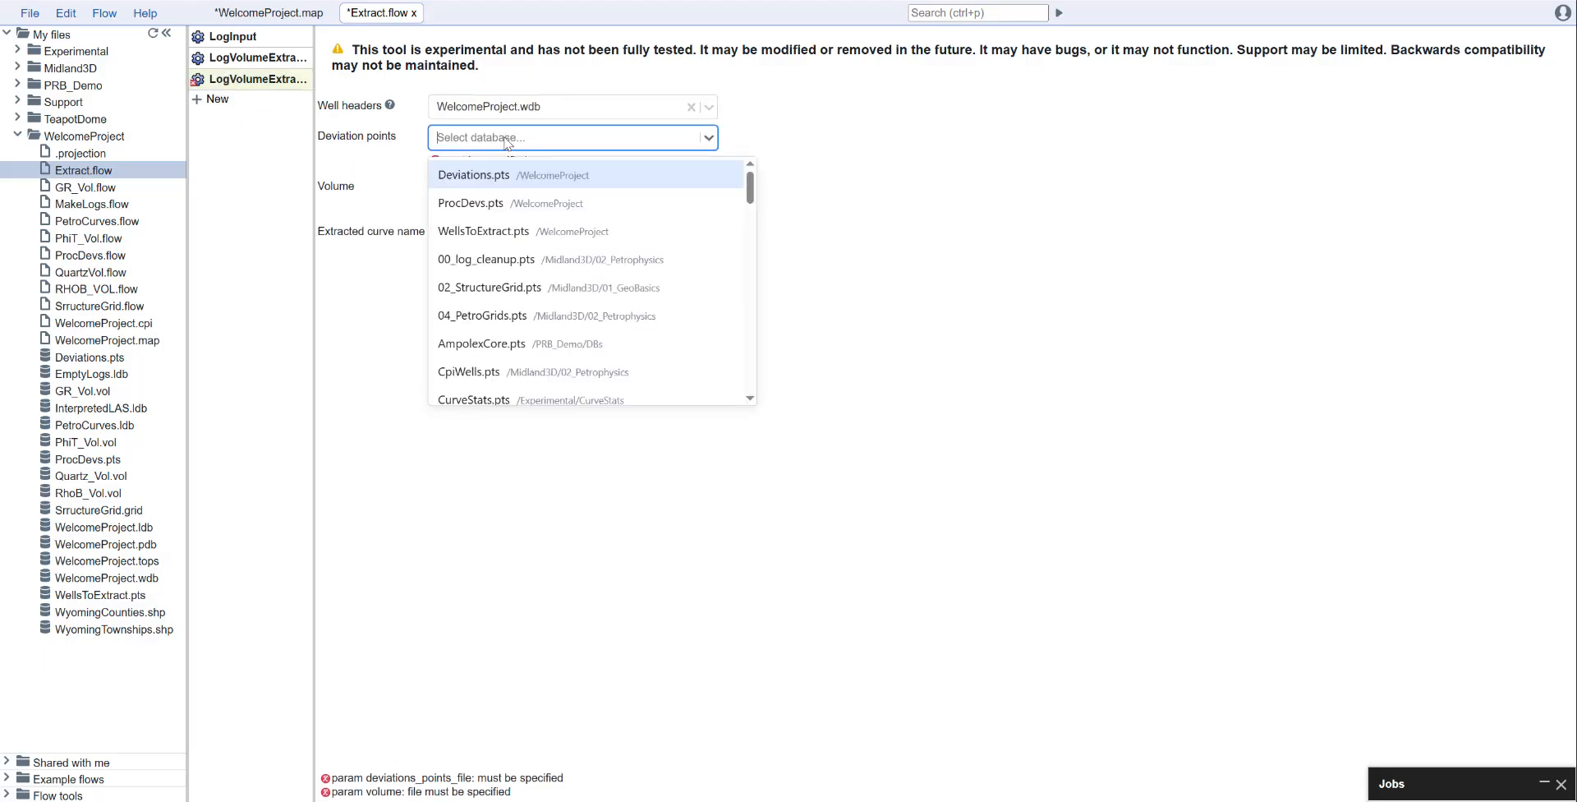
{"action": "left_click", "coordinate": [517, 205]}
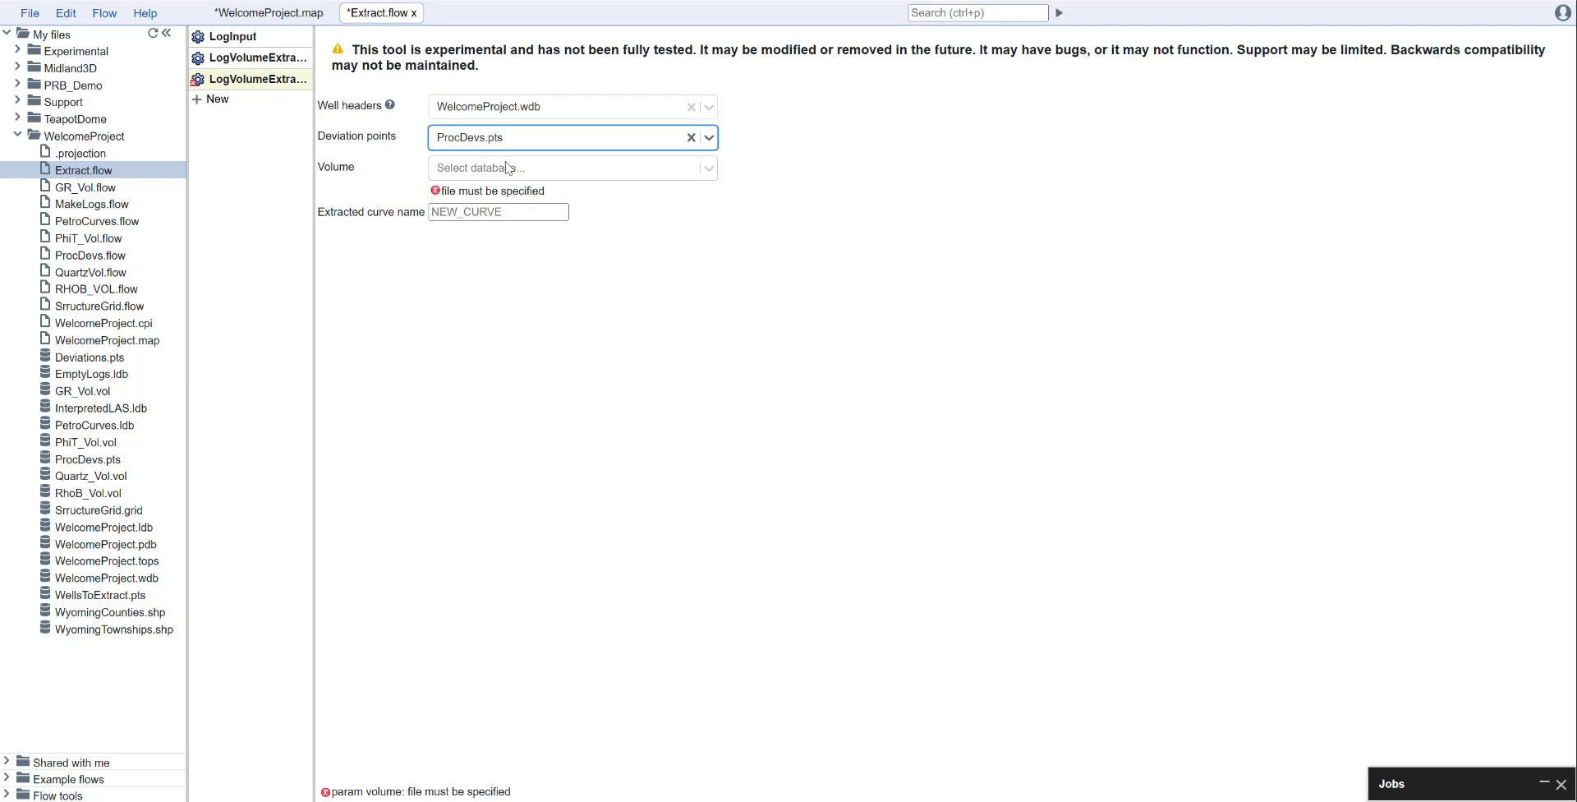
Set the second LogVolumeExtract tool's volume to RhoB_Vol.vol and its extracted curve name to RHOB_MODEL.
{"action": "left_click", "coordinate": [507, 168]}
{"action": "left_click", "coordinate": [509, 289]}
{"action": "left_click", "coordinate": [498, 193]}
{"action": "type", "text": "RHOB_MODEL"}
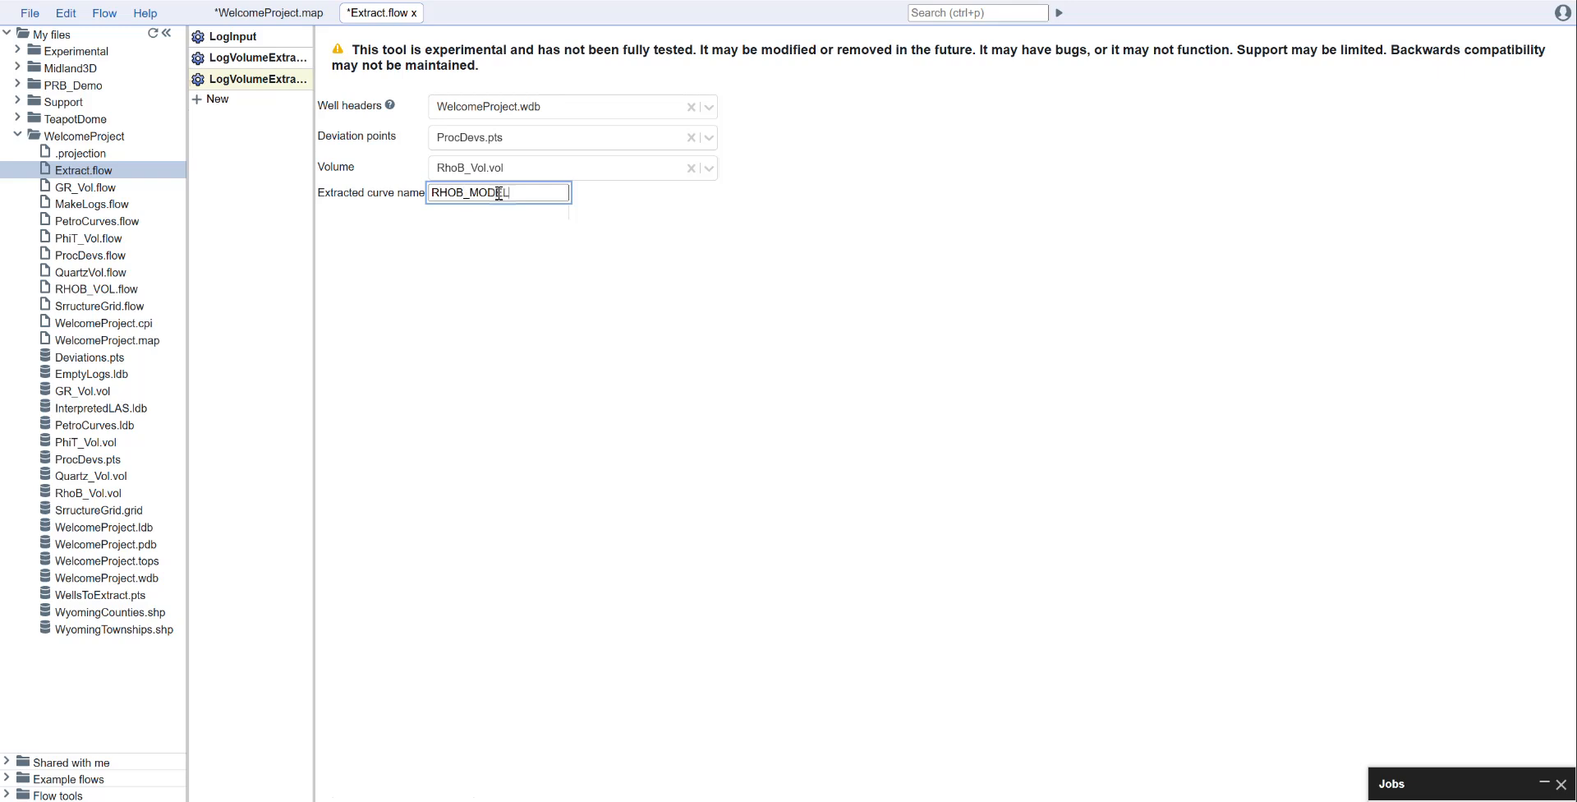
Add a LogOutput tool that writes to ExtractedLogs.ldb and run the Extract flow.
{"action": "left_click", "coordinate": [220, 98]}
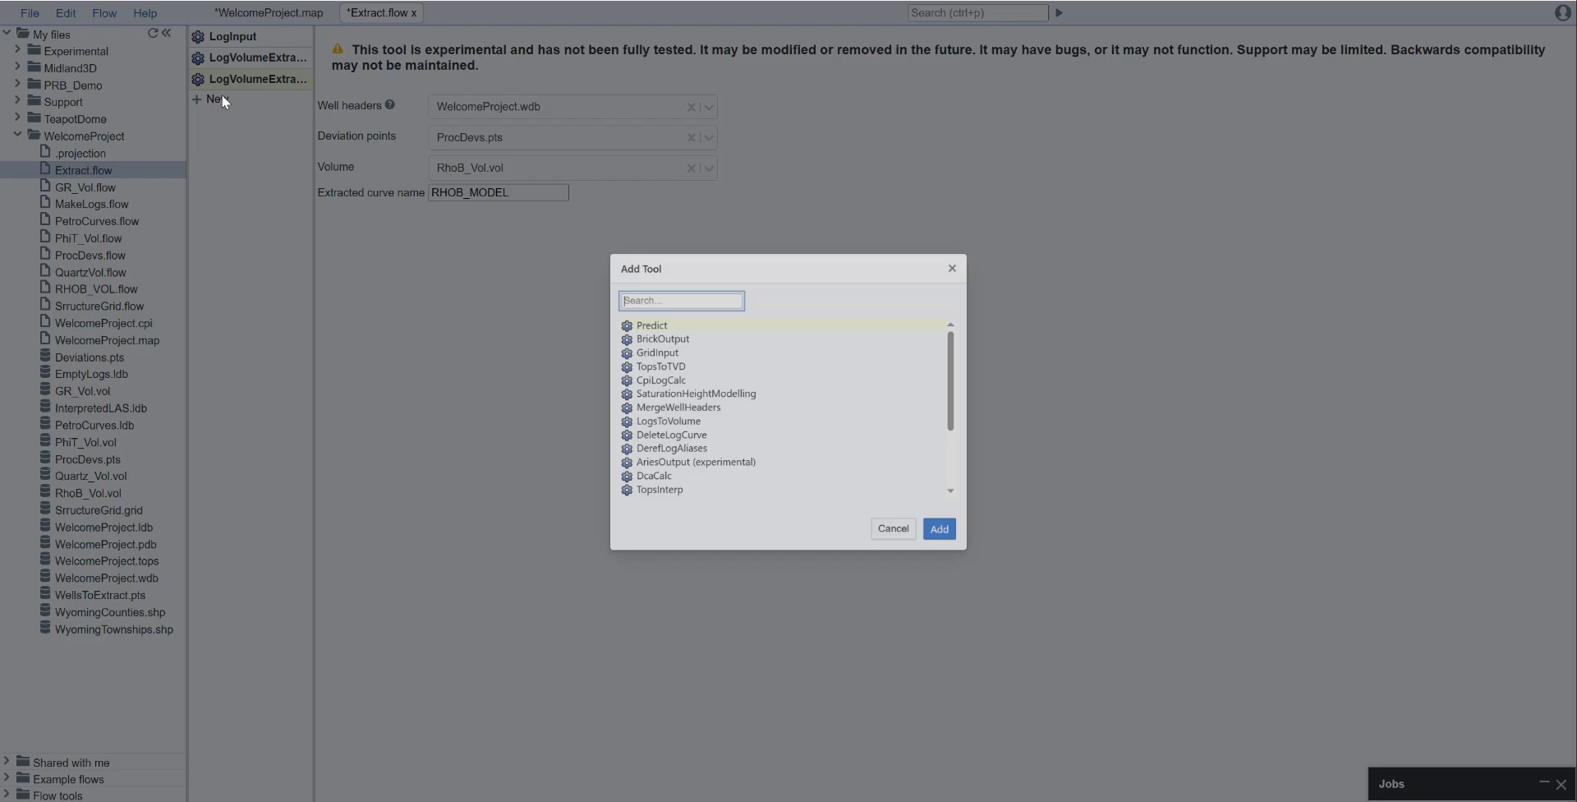
{"action": "type", "text": "LogOutput"}
{"action": "key", "text": "Return"}
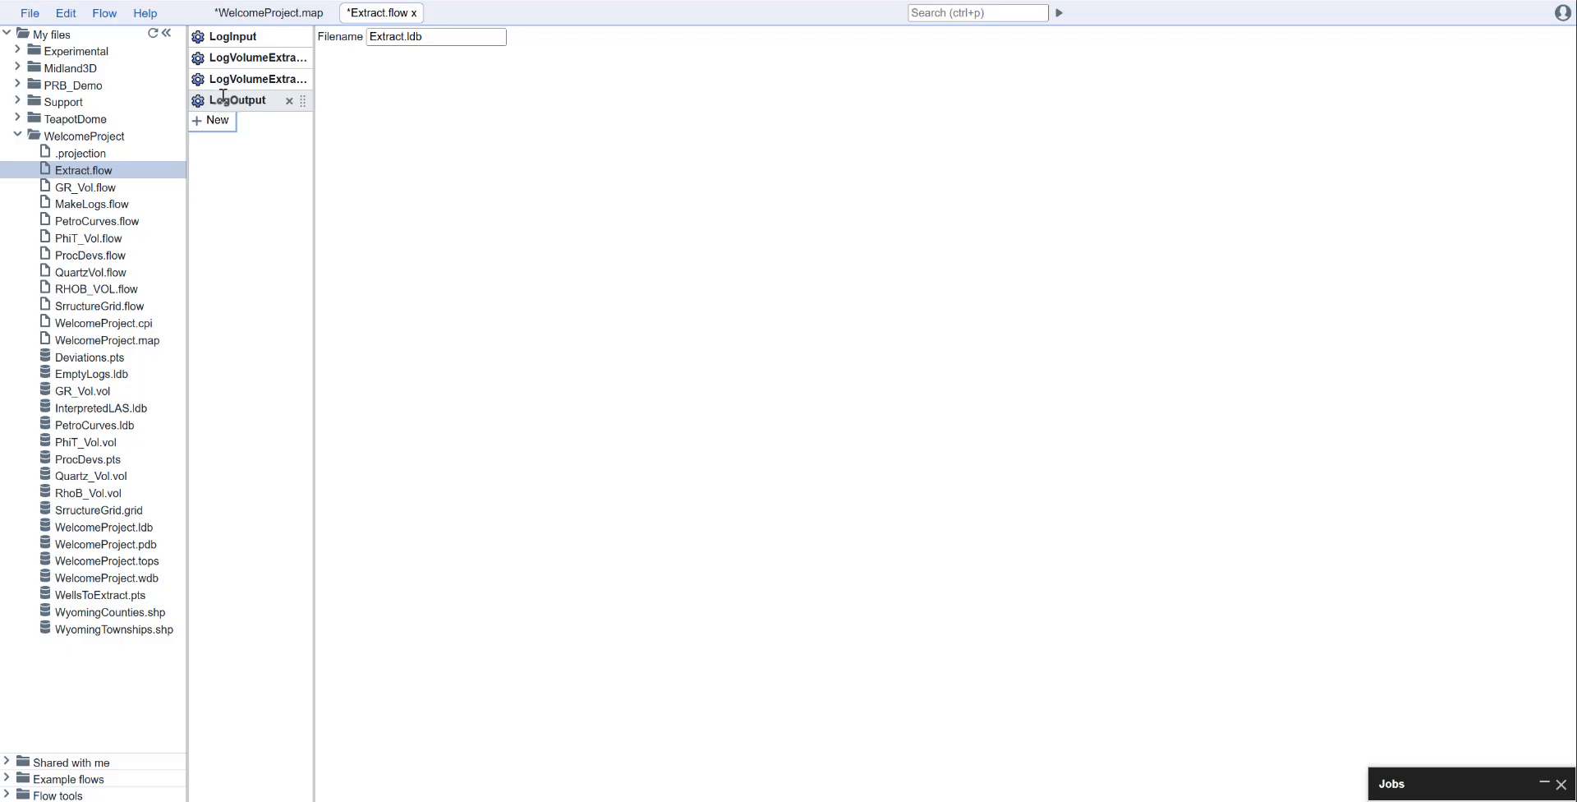
{"action": "left_click_drag", "start_coordinate": [404, 37], "coordinate": [360, 44]}
{"action": "type", "text": "ExtractedLogs"}
{"action": "left_click", "coordinate": [431, 93]}
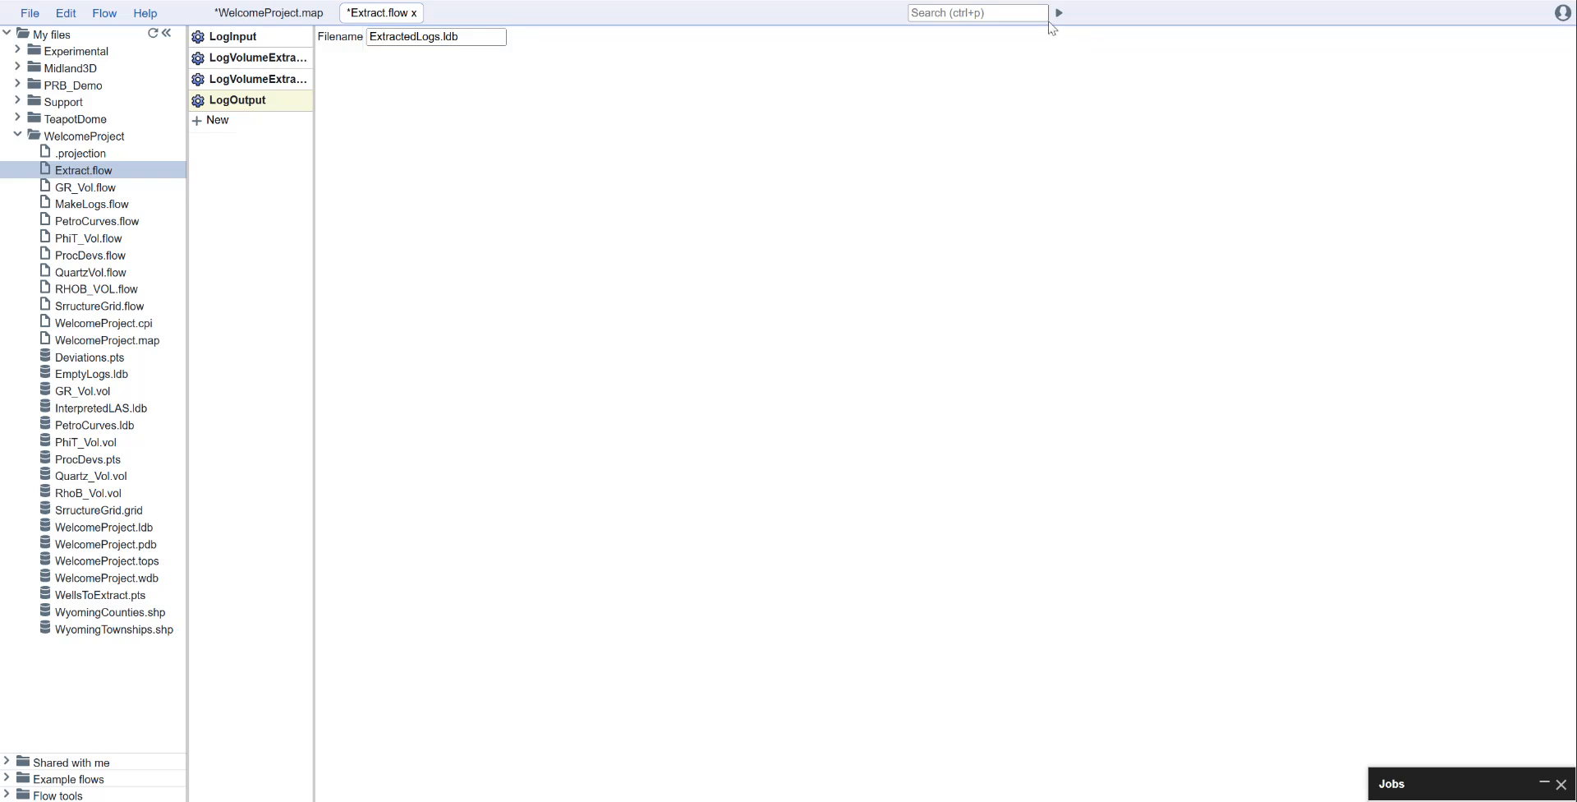
{"action": "left_click", "coordinate": [1061, 13]}
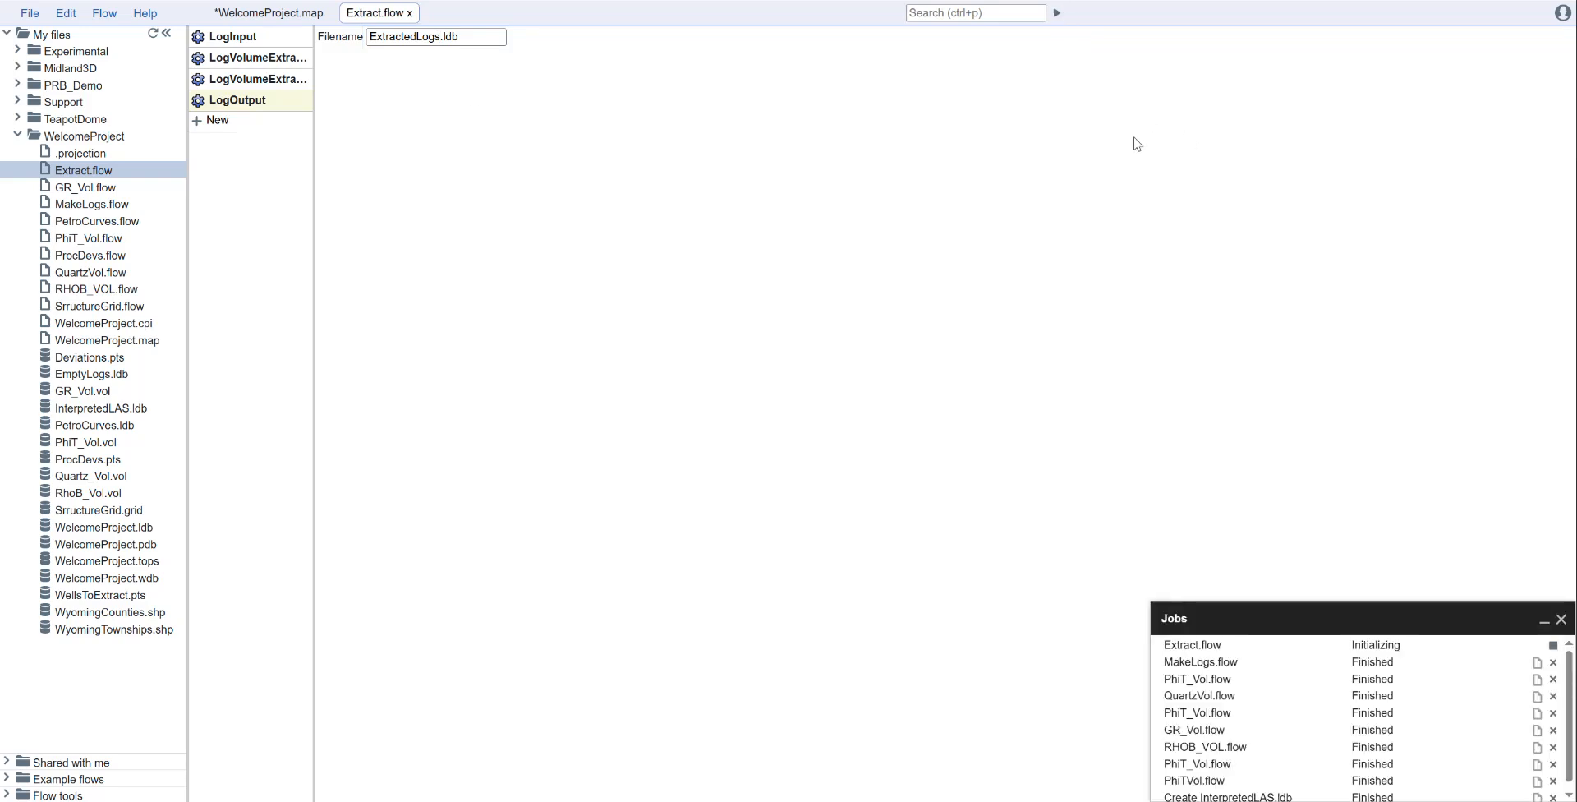
Review the settings of the LogInput, both LogVolumeExtract and LogOutput tools in the Extract flow.
{"action": "left_click", "coordinate": [247, 36]}
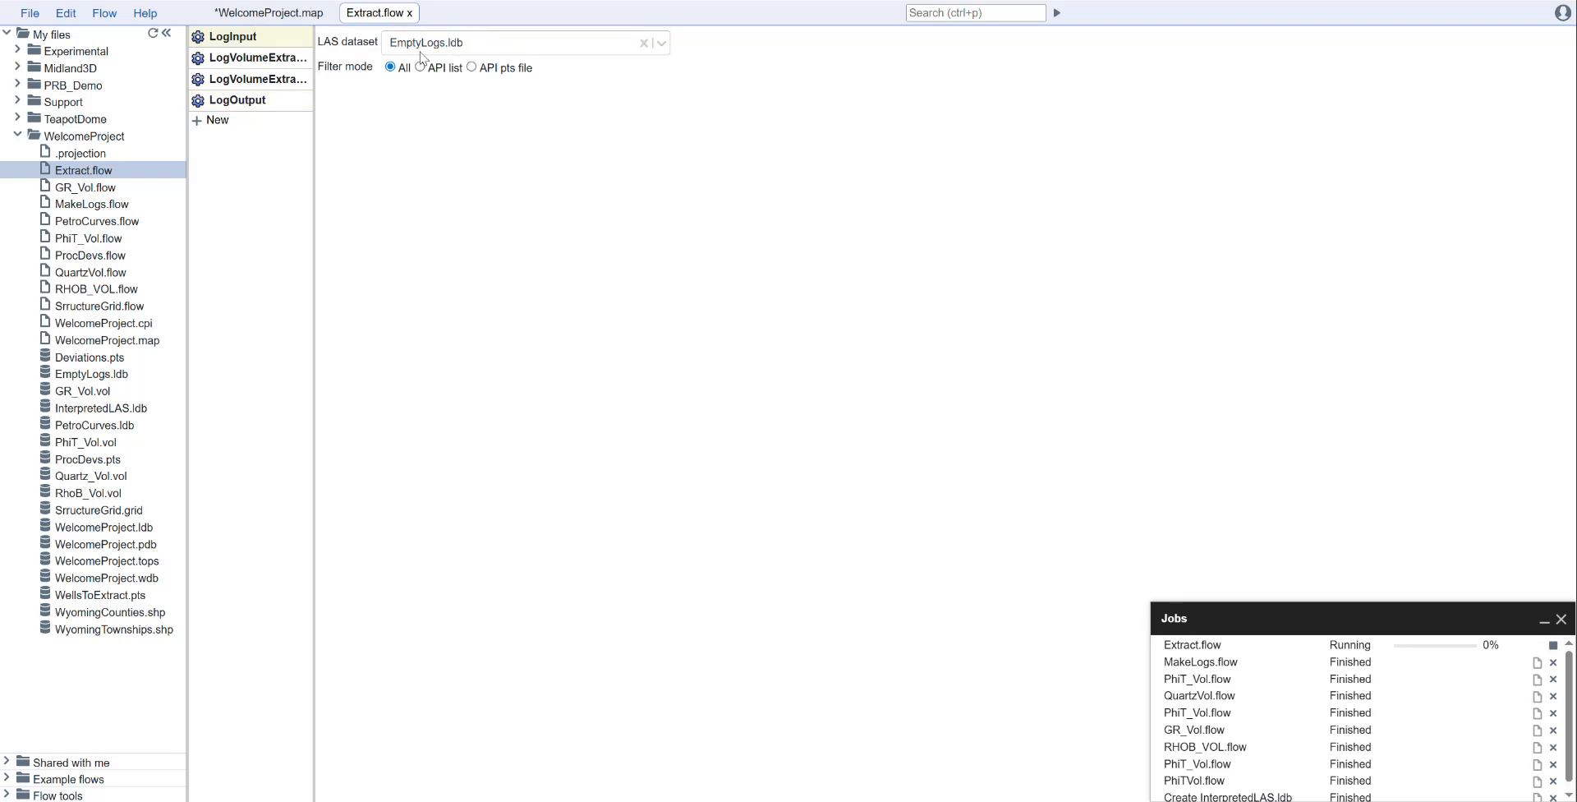
{"action": "left_click", "coordinate": [259, 58]}
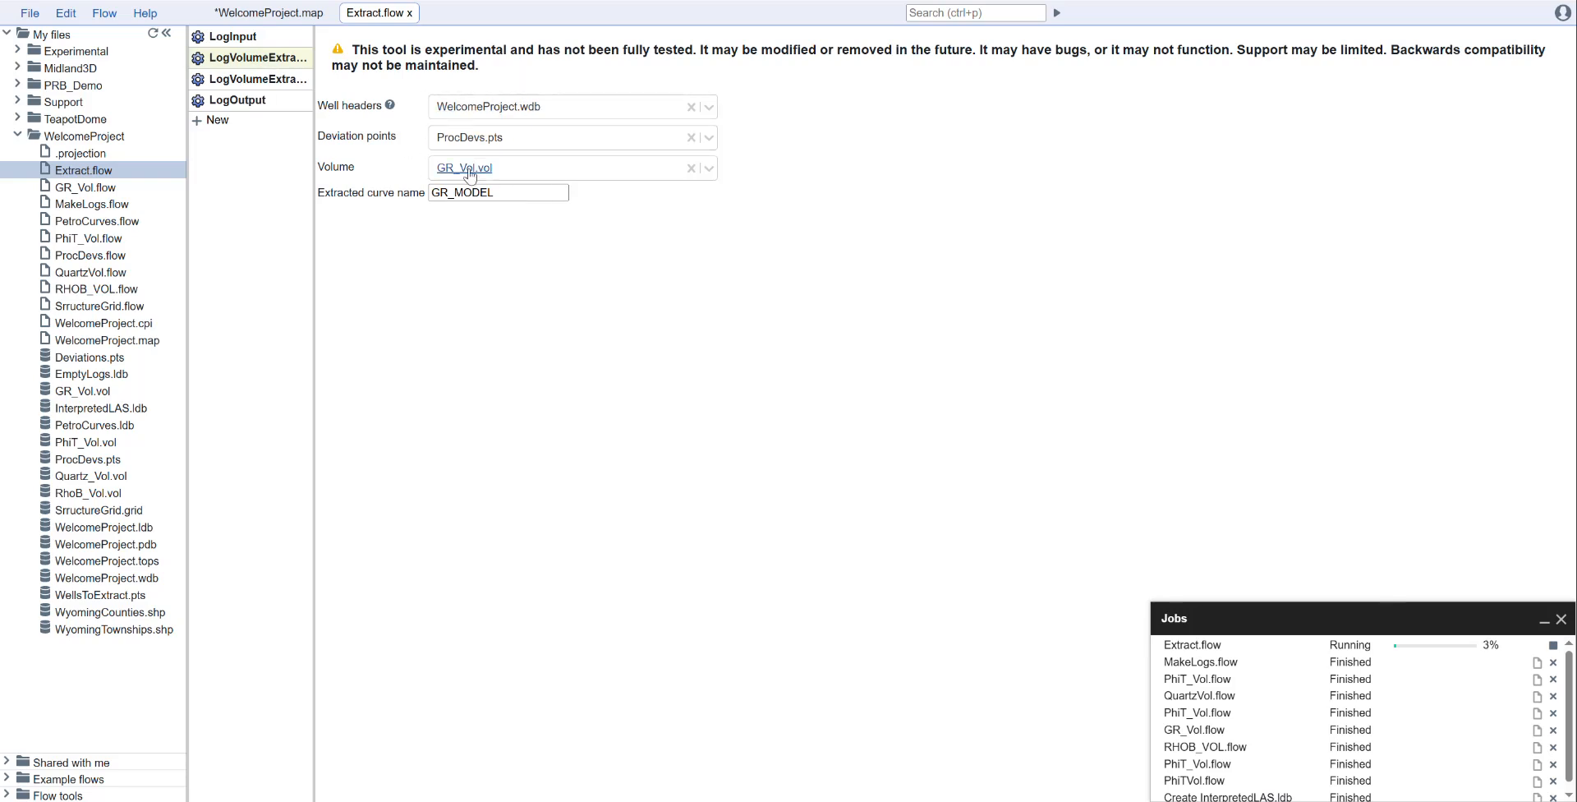
{"action": "left_click", "coordinate": [246, 78]}
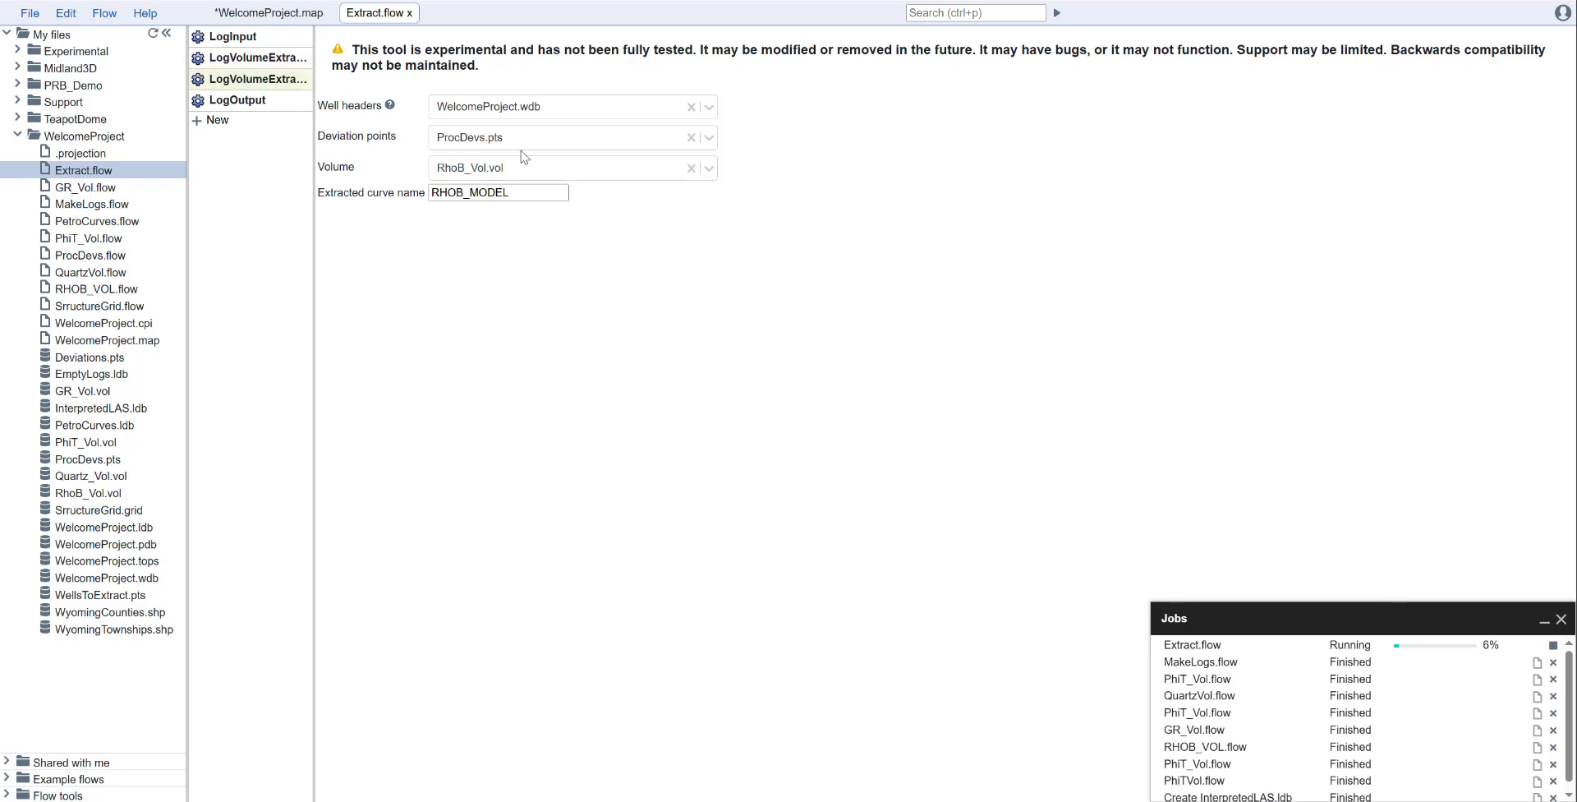
{"action": "left_click", "coordinate": [256, 104]}
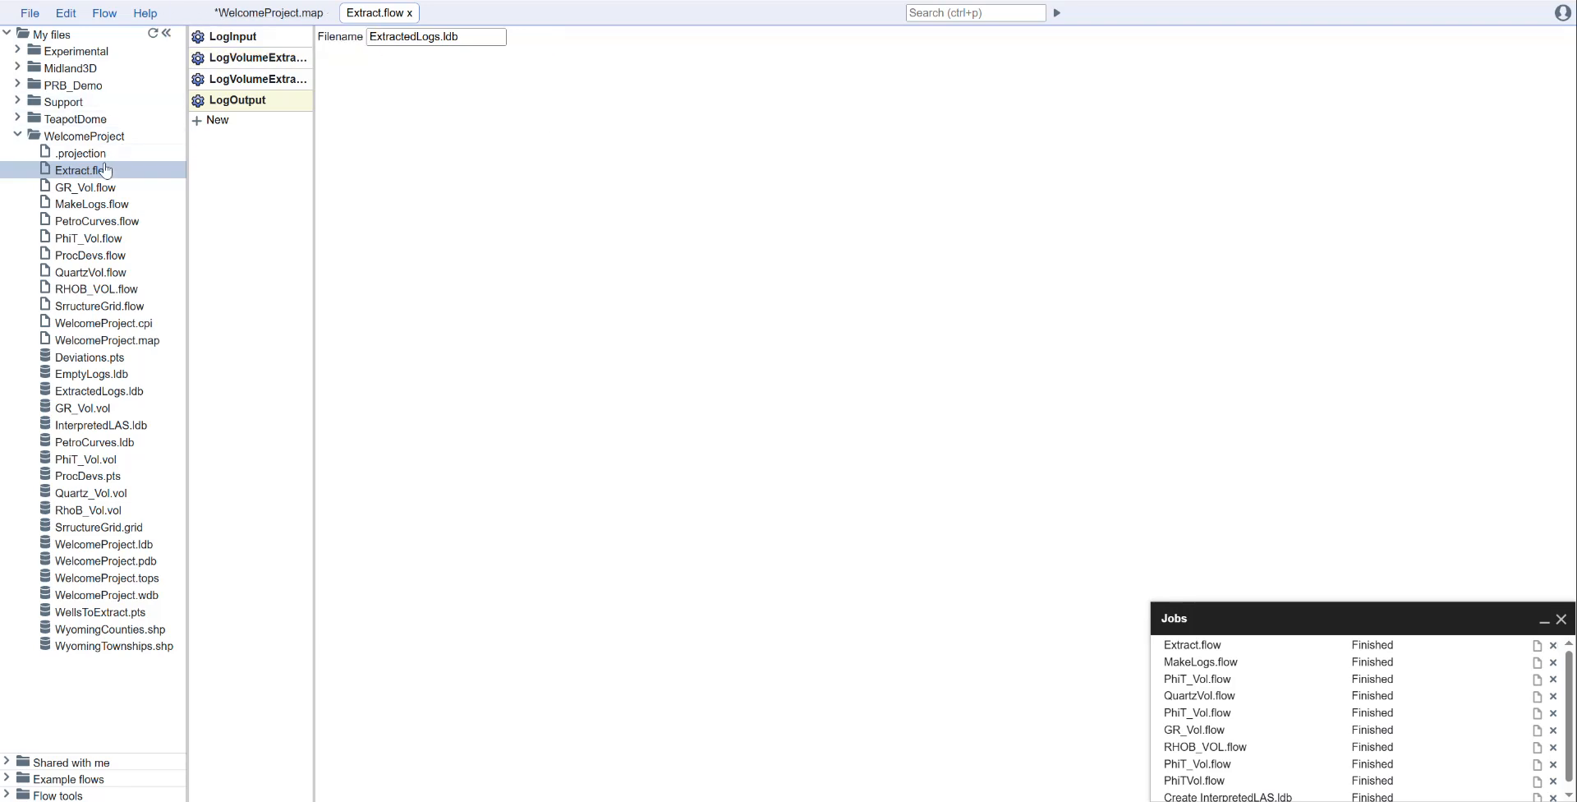
Open ExtractedLogs.ldb and plot the first well's curves with the job list minimized.
{"action": "left_click", "coordinate": [119, 396]}
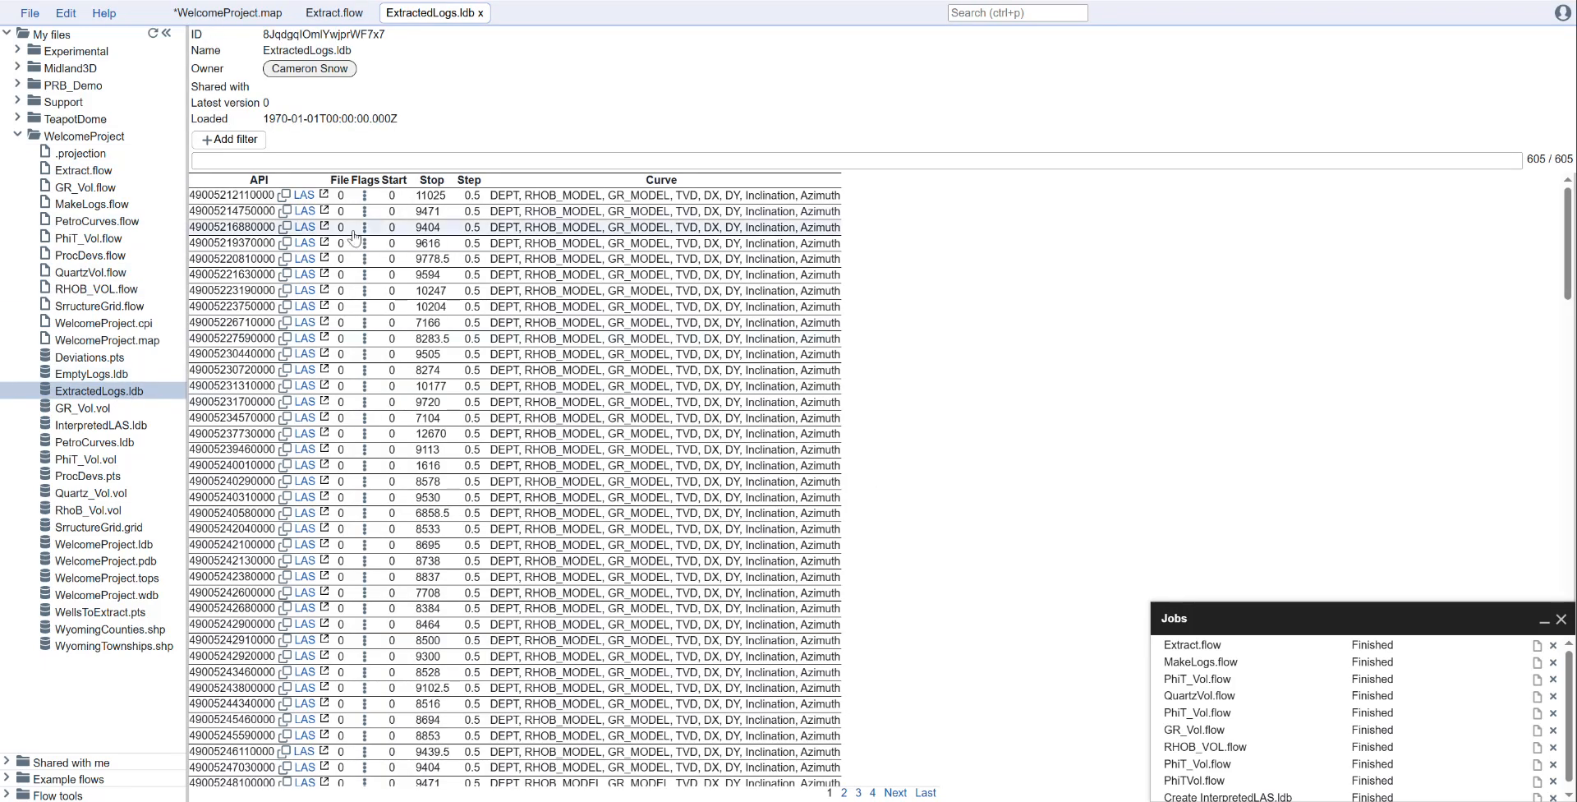
{"action": "left_click", "coordinate": [606, 199]}
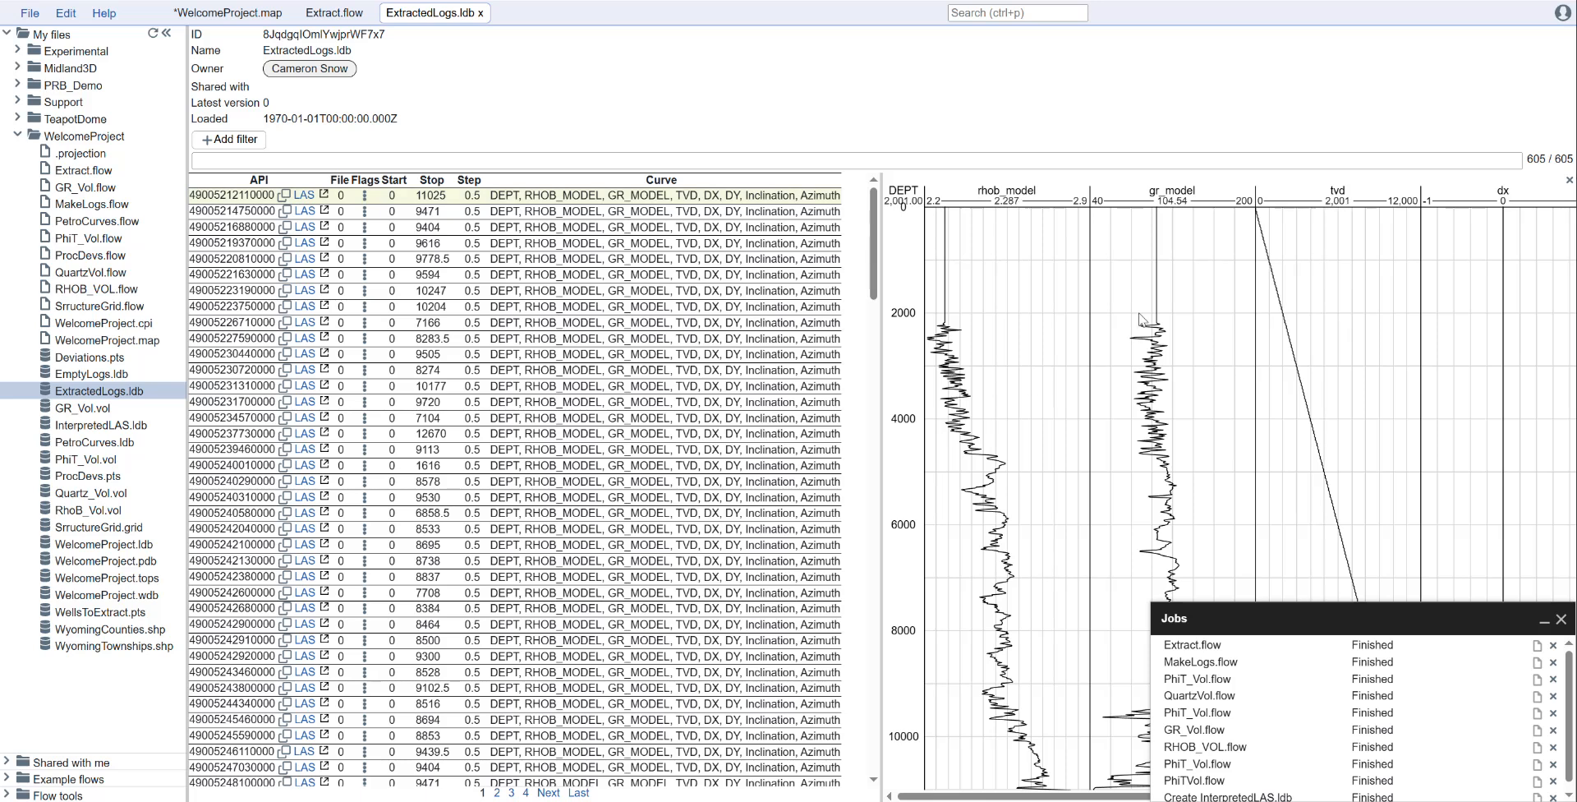
{"action": "left_click", "coordinate": [1545, 621]}
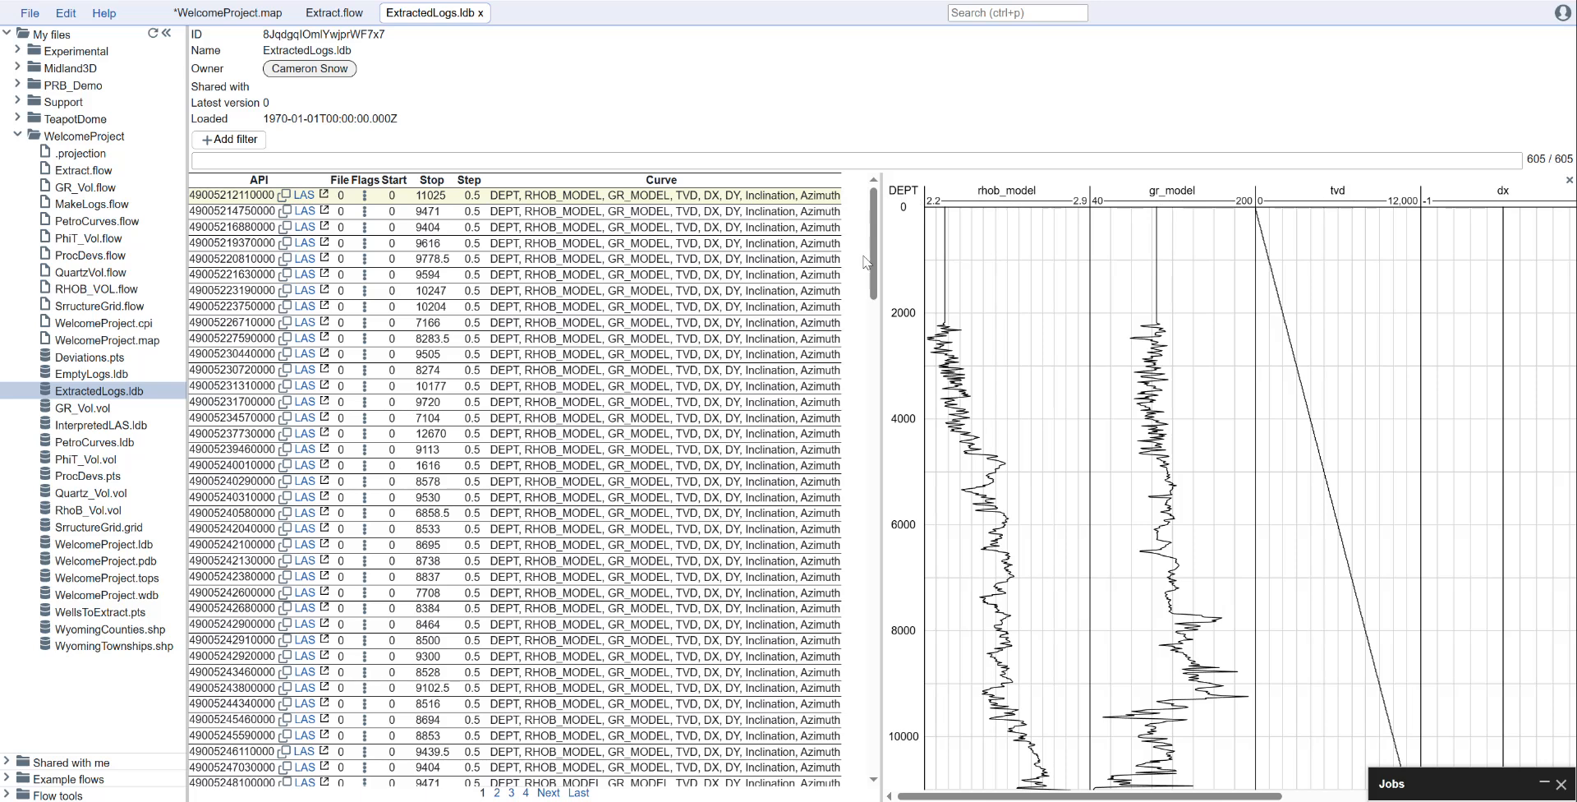
{"action": "left_click_drag", "start_coordinate": [875, 245], "coordinate": [871, 401]}
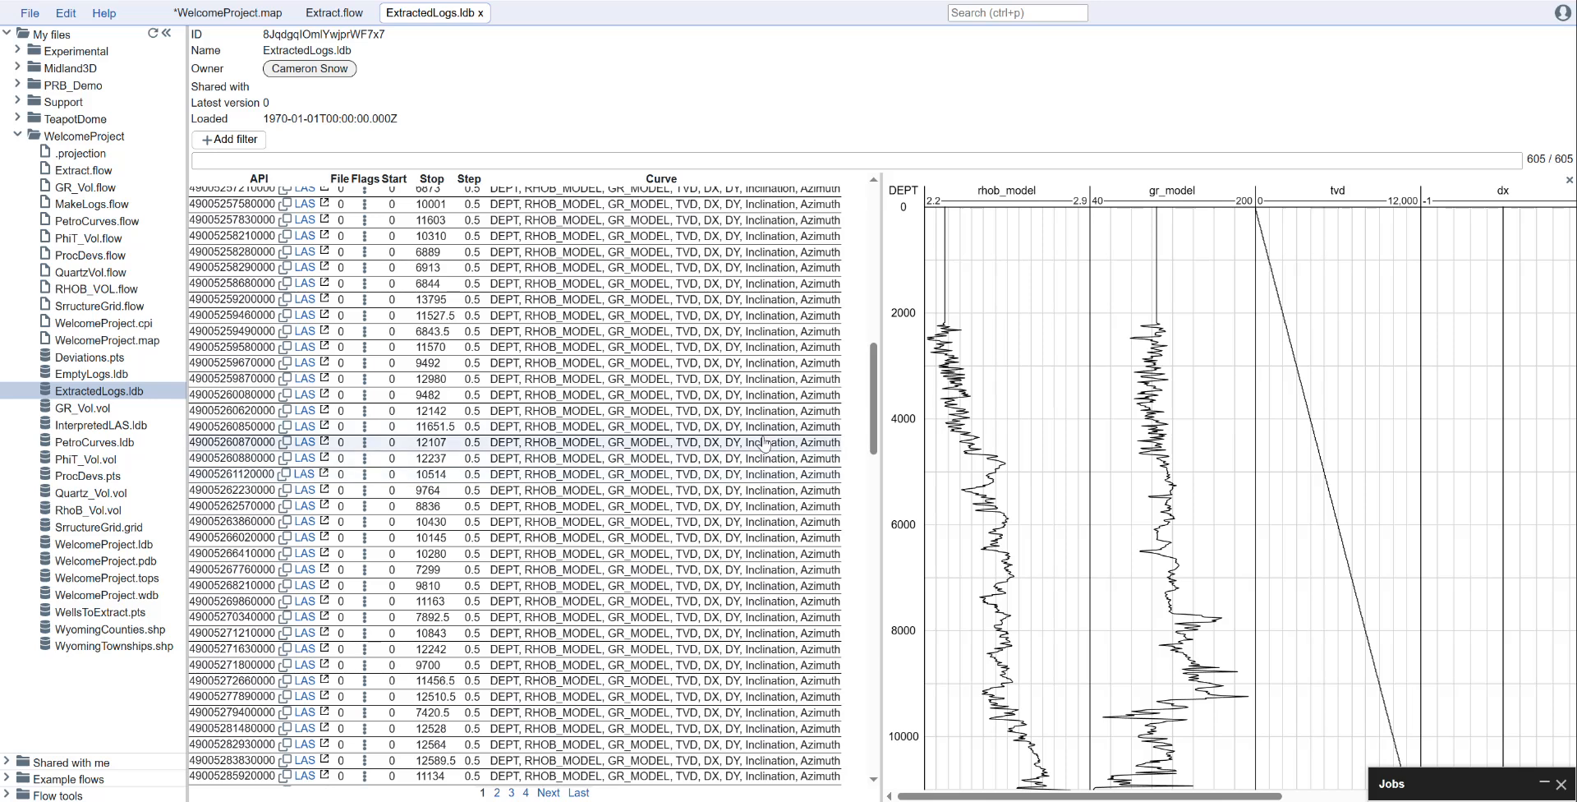
{"action": "left_click", "coordinate": [427, 682]}
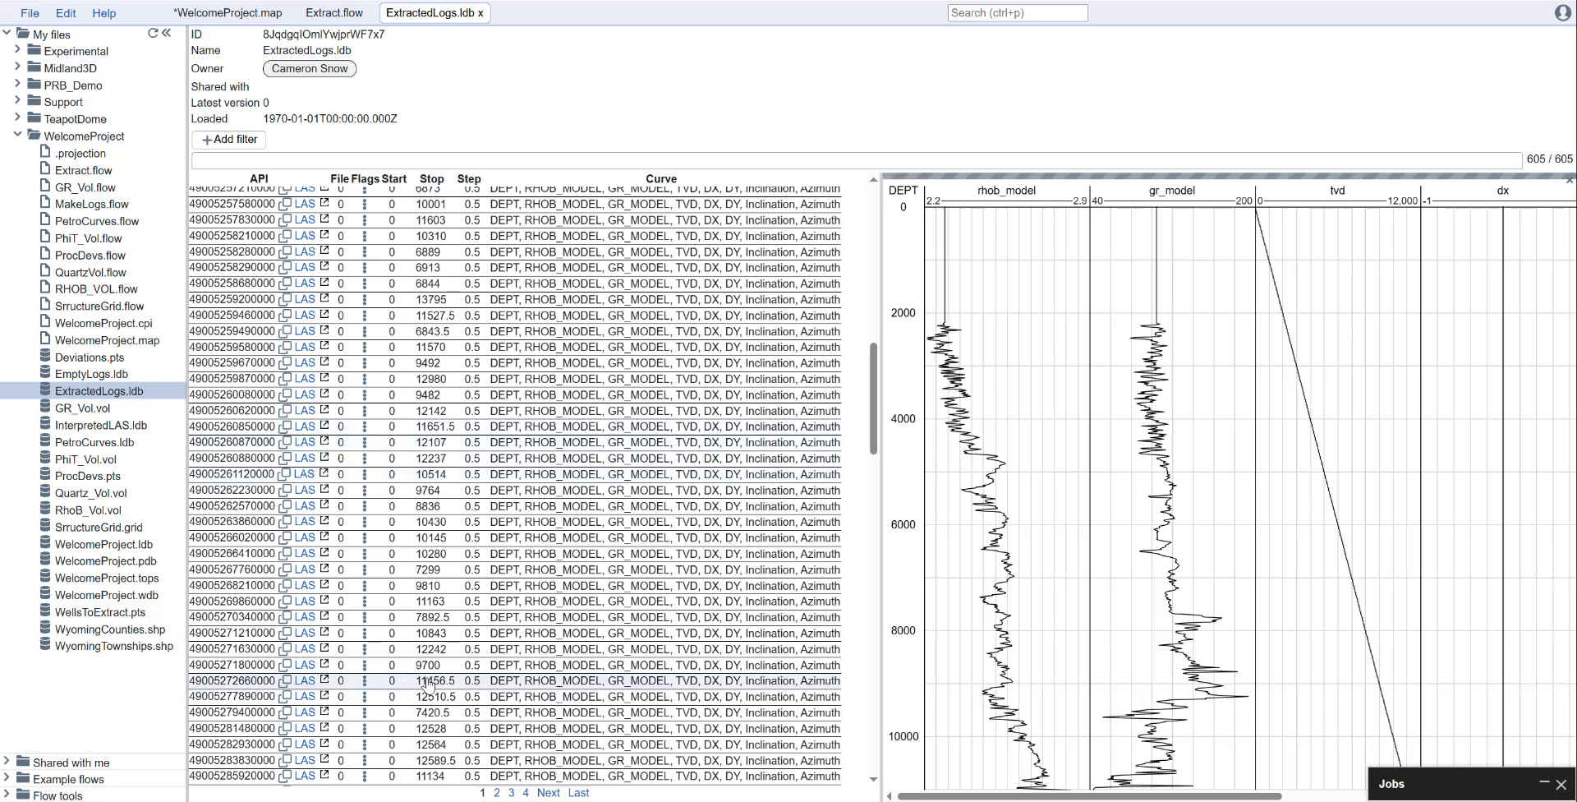
{"action": "scroll", "coordinate": [505, 657], "scroll_direction": "down", "scroll_amount": 2}
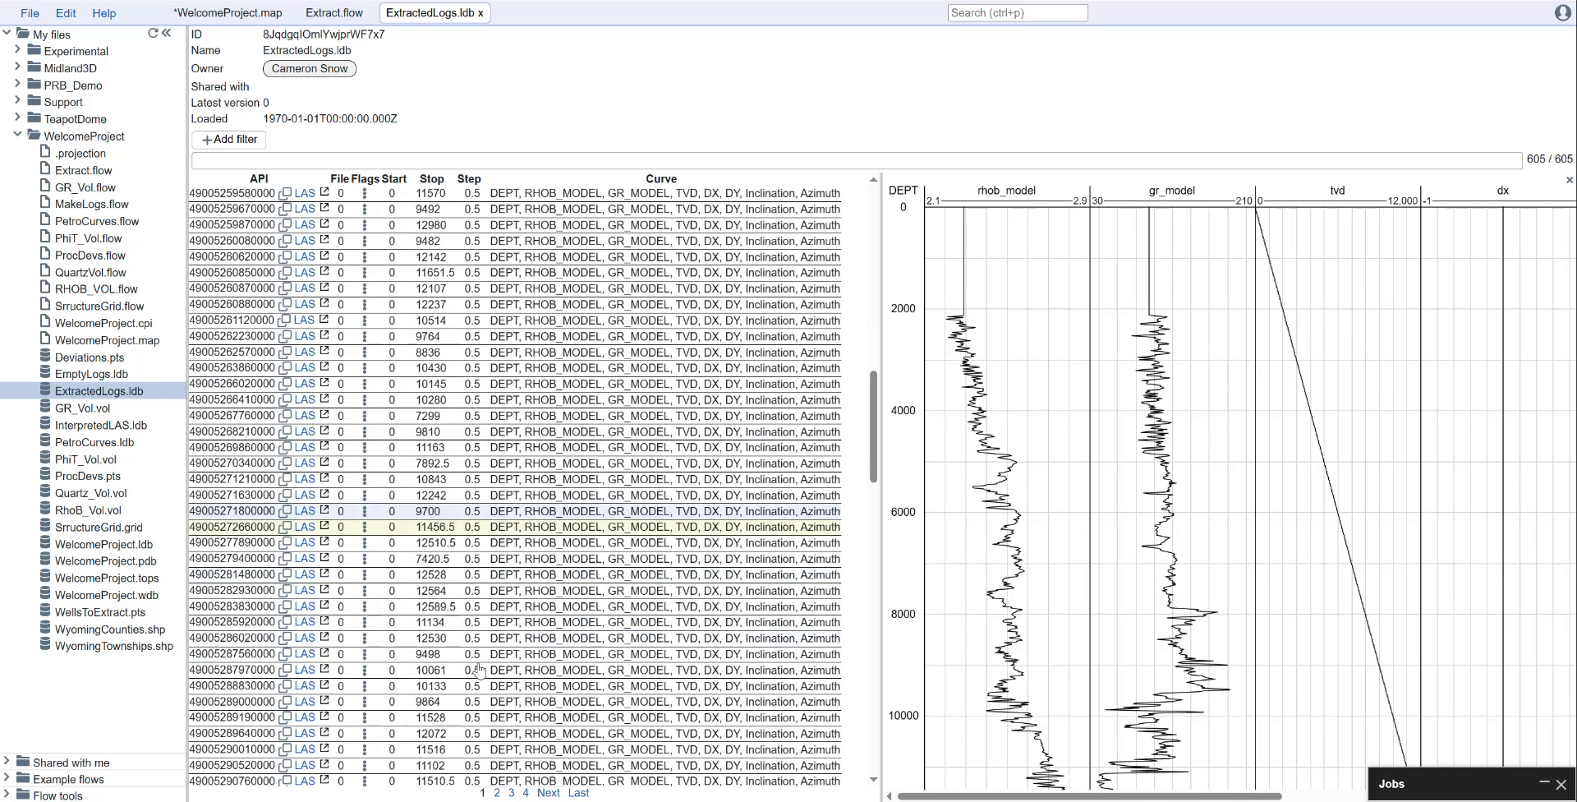
{"action": "scroll", "coordinate": [505, 626], "scroll_direction": "down", "scroll_amount": 2}
{"action": "scroll", "coordinate": [471, 655], "scroll_direction": "down", "scroll_amount": 3}
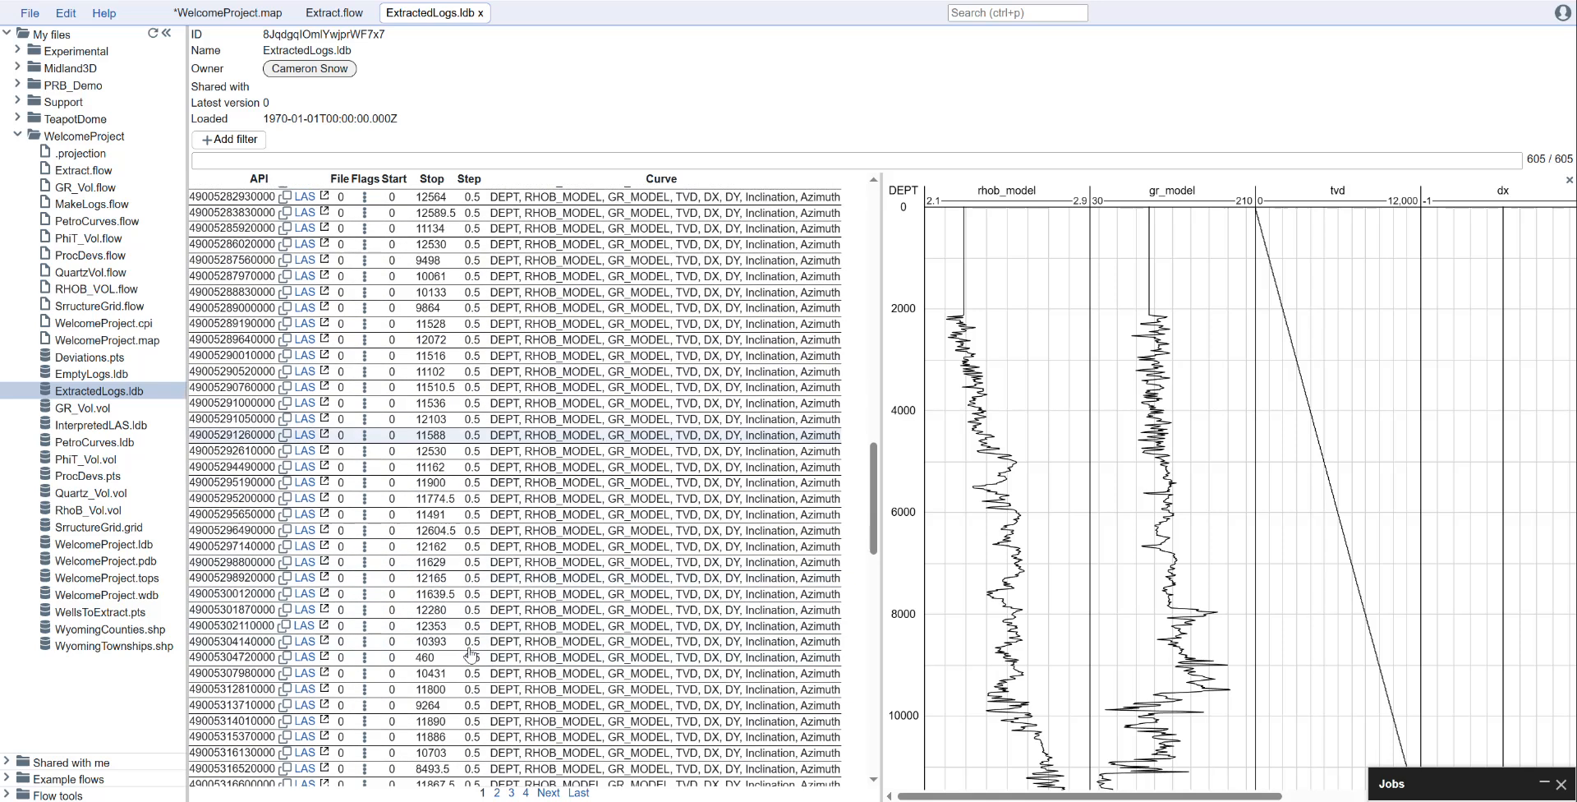
{"action": "scroll", "coordinate": [471, 655], "scroll_direction": "down", "scroll_amount": 6}
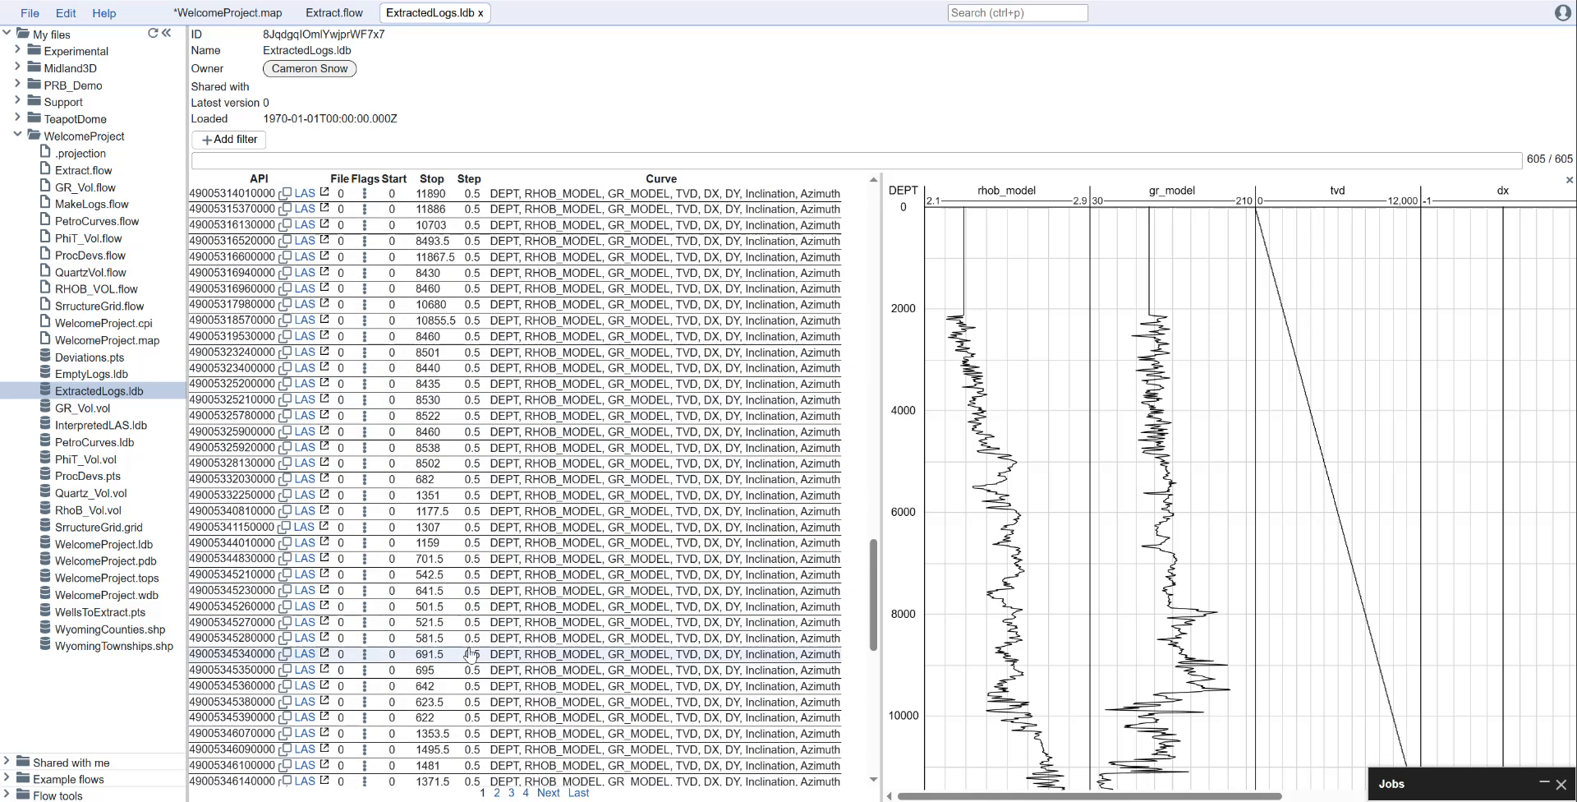
{"action": "scroll", "coordinate": [471, 655], "scroll_direction": "down", "scroll_amount": 2}
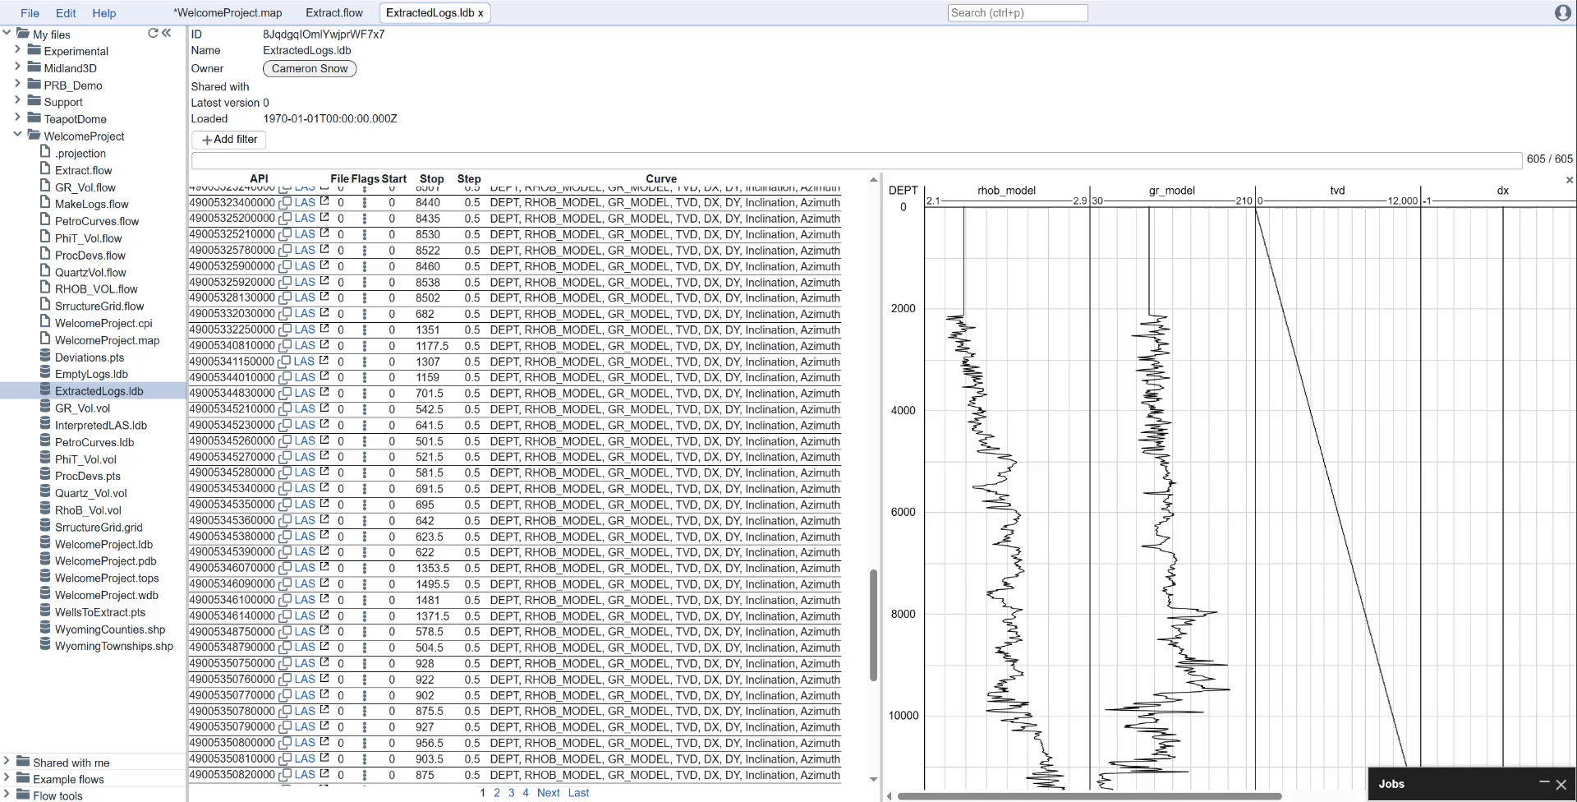
{"action": "left_click", "coordinate": [548, 792]}
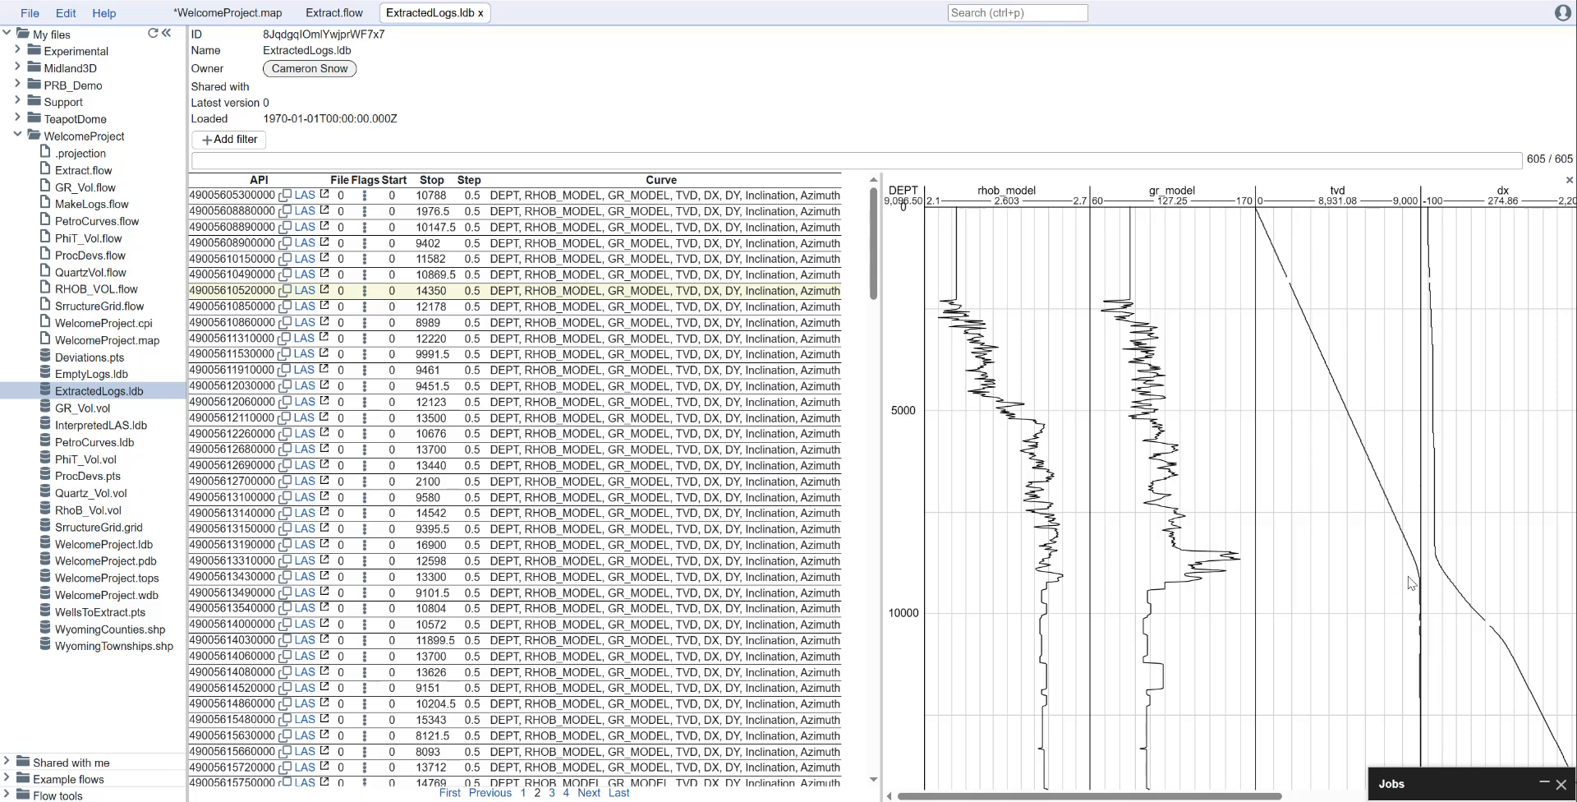
{"action": "left_click_drag", "start_coordinate": [1247, 794], "coordinate": [1524, 794]}
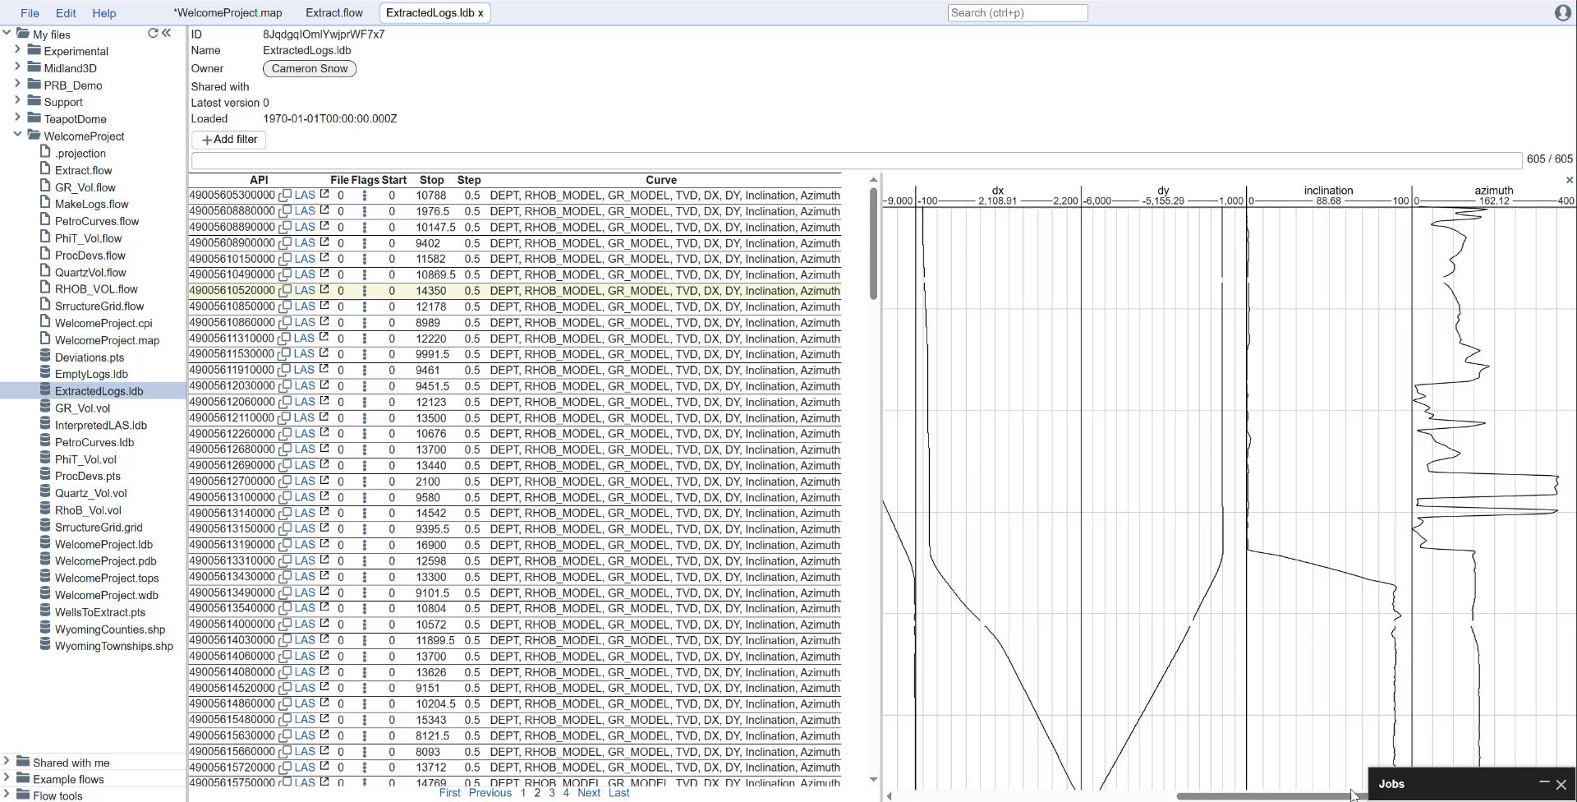
{"action": "left_click_drag", "start_coordinate": [1356, 795], "coordinate": [1040, 795]}
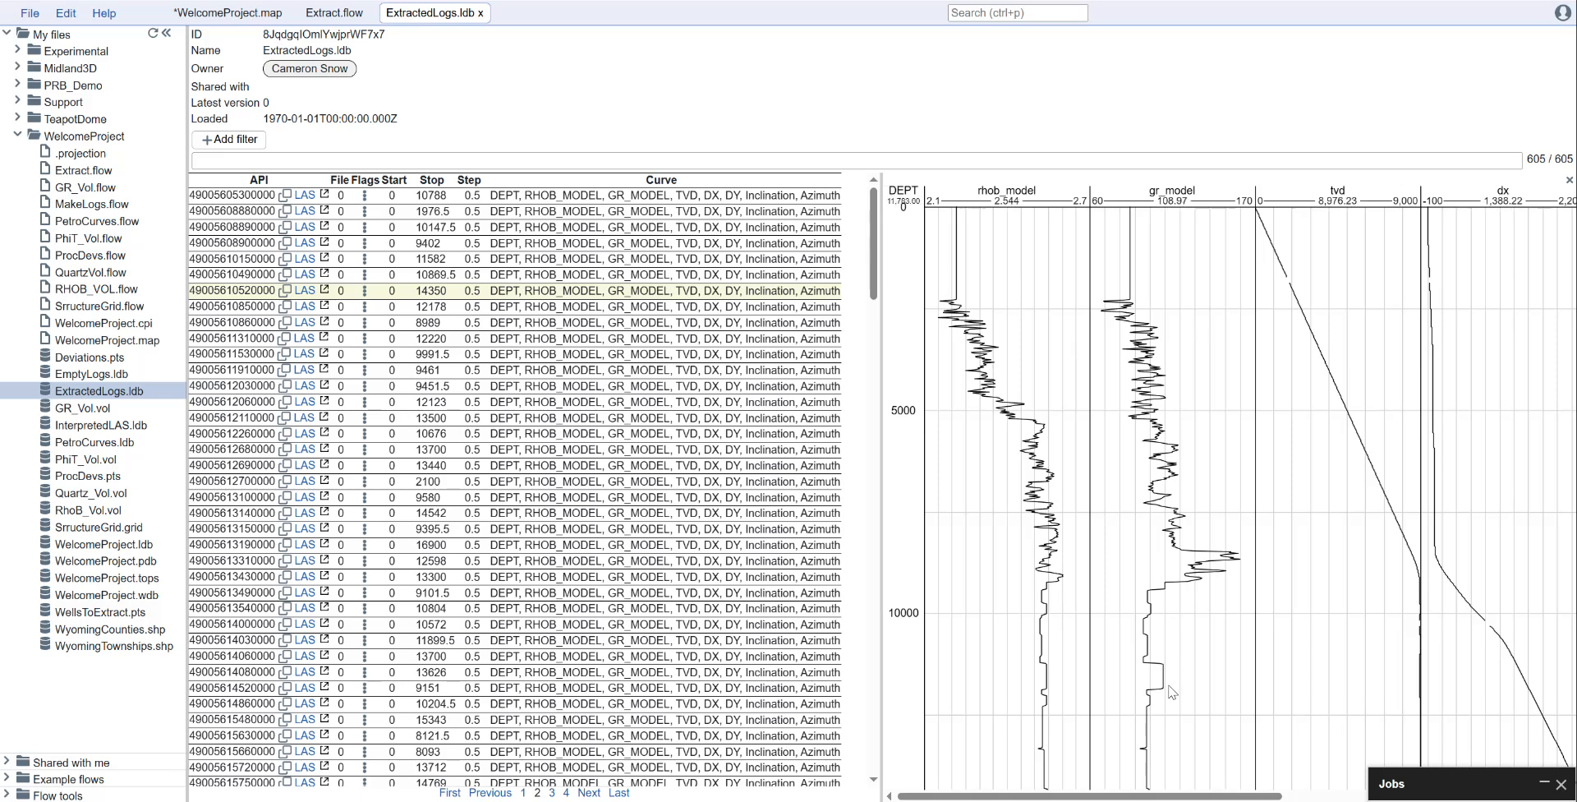
{"action": "scroll", "coordinate": [1167, 763], "scroll_direction": "up", "scroll_amount": 2}
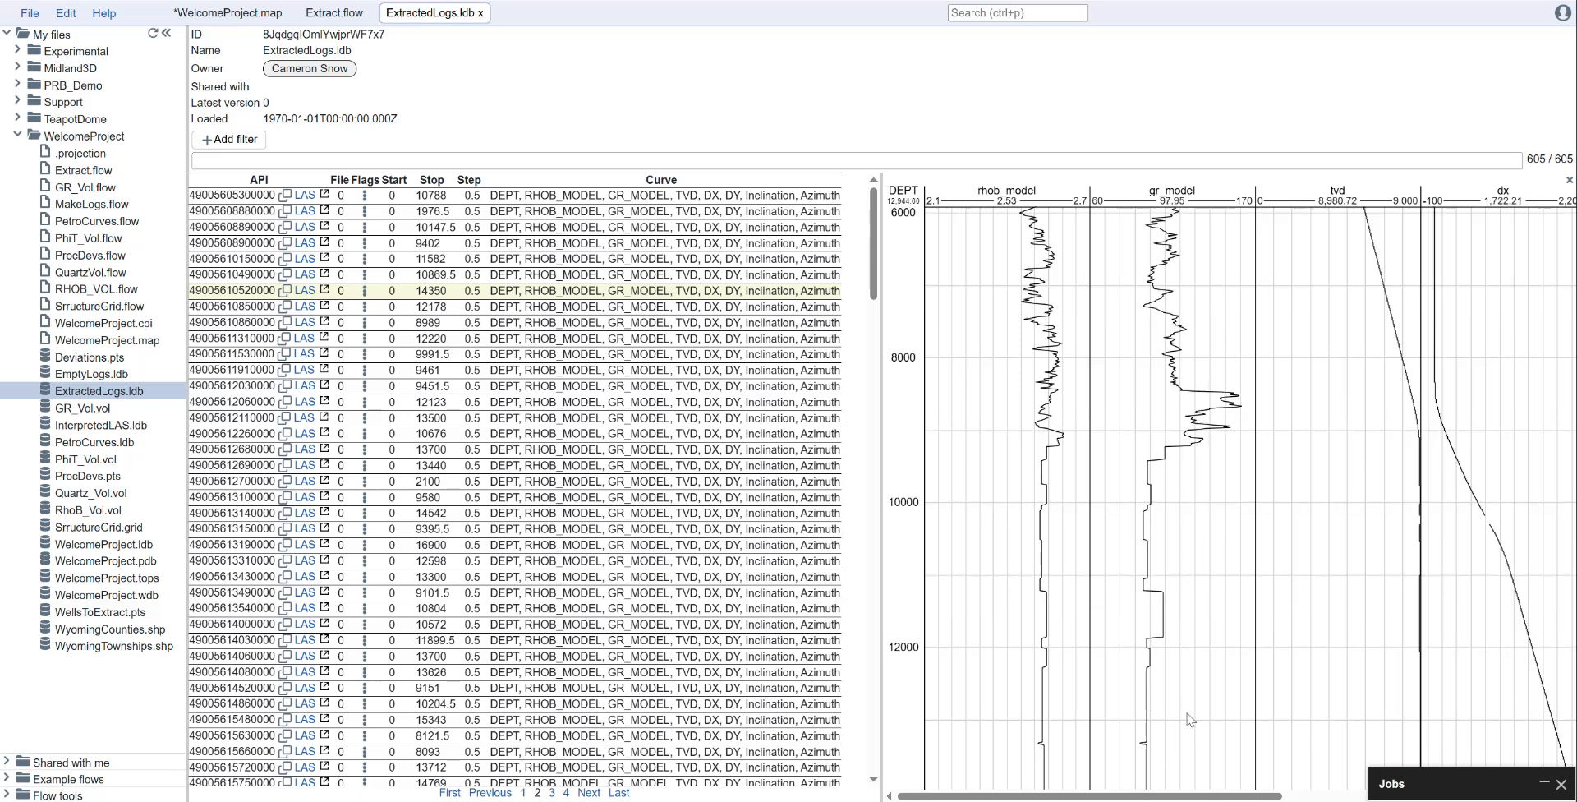
{"action": "scroll", "coordinate": [1193, 449], "scroll_direction": "up", "scroll_amount": 2}
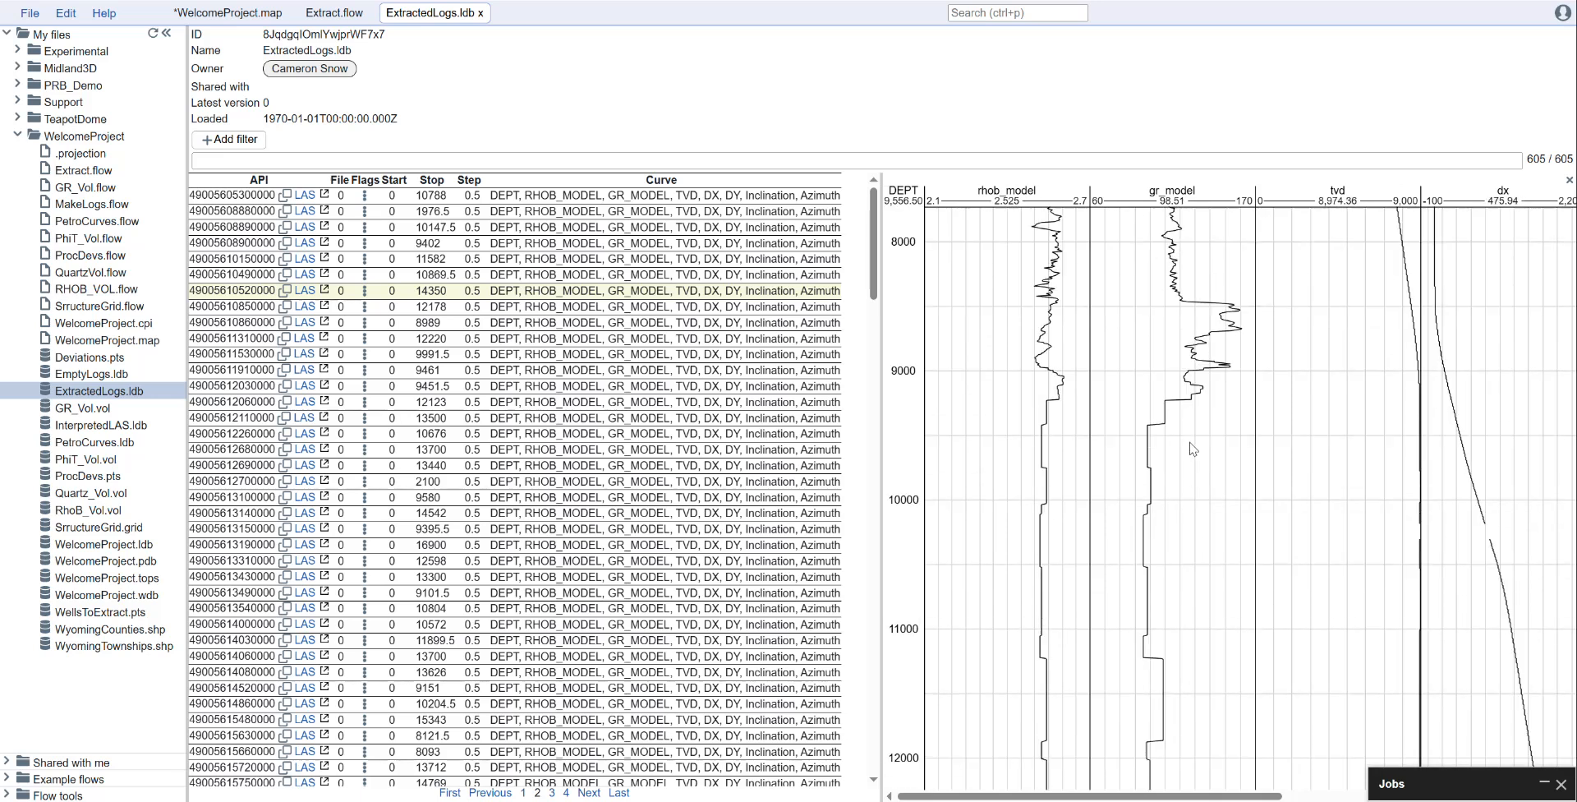
{"action": "scroll", "coordinate": [1193, 449], "scroll_direction": "down", "scroll_amount": 2}
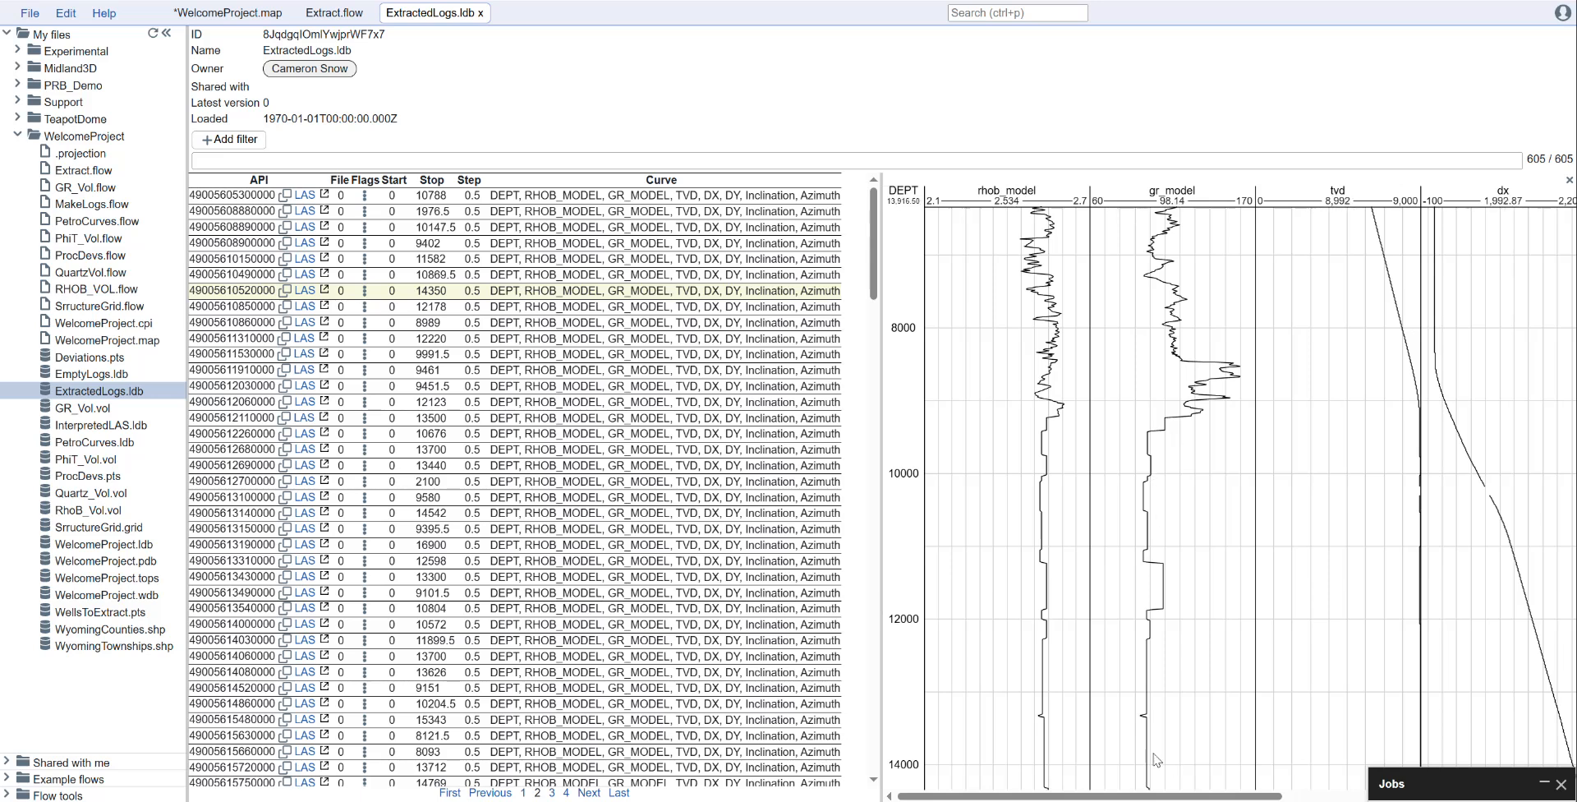
{"action": "scroll", "coordinate": [1151, 744], "scroll_direction": "down", "scroll_amount": 3}
{"action": "scroll", "coordinate": [1149, 723], "scroll_direction": "up", "scroll_amount": 3}
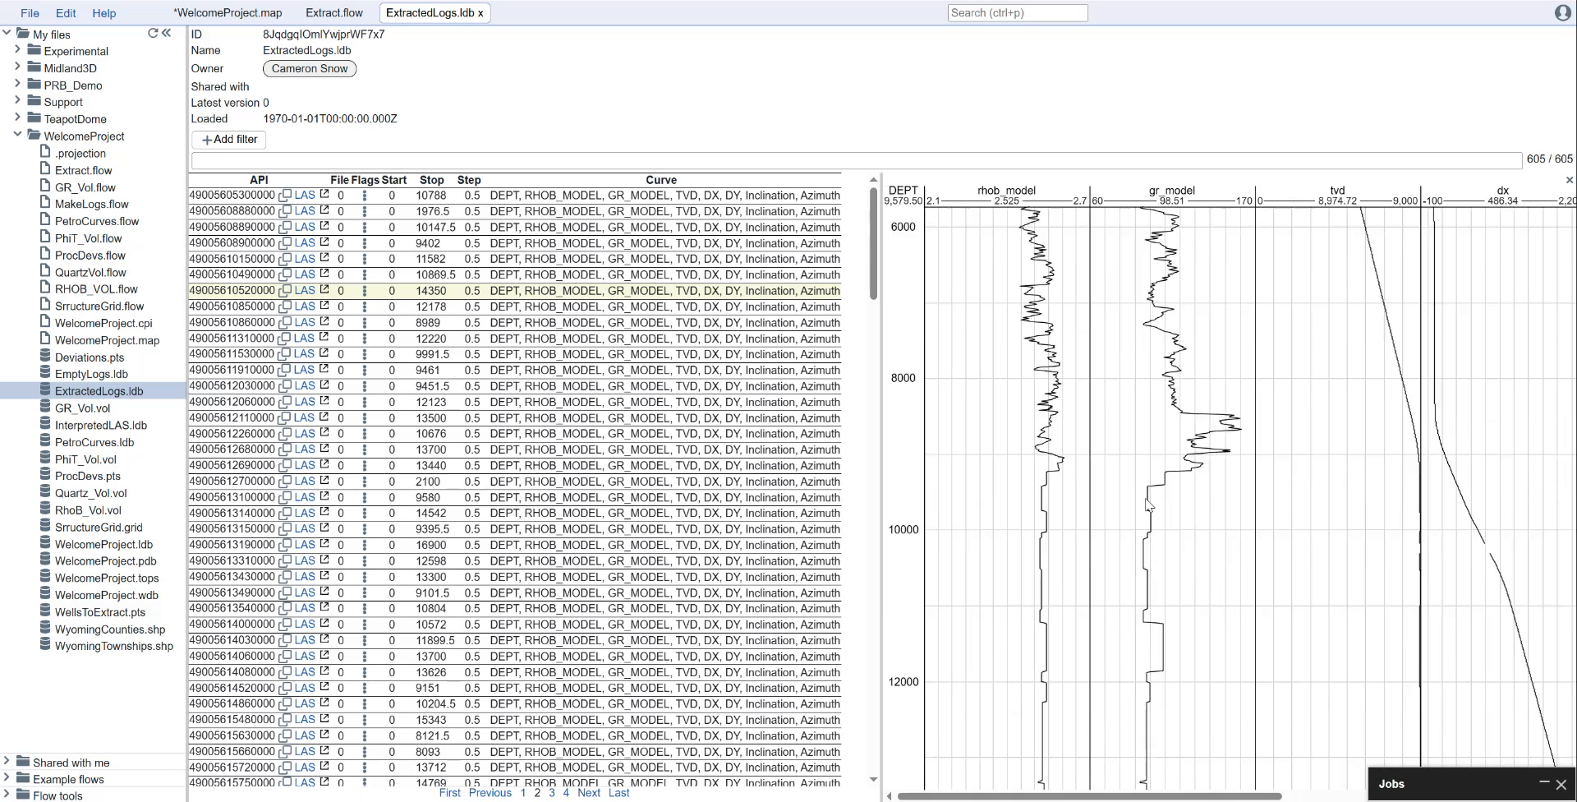
{"action": "left_click_drag", "start_coordinate": [1170, 621], "coordinate": [1194, 552]}
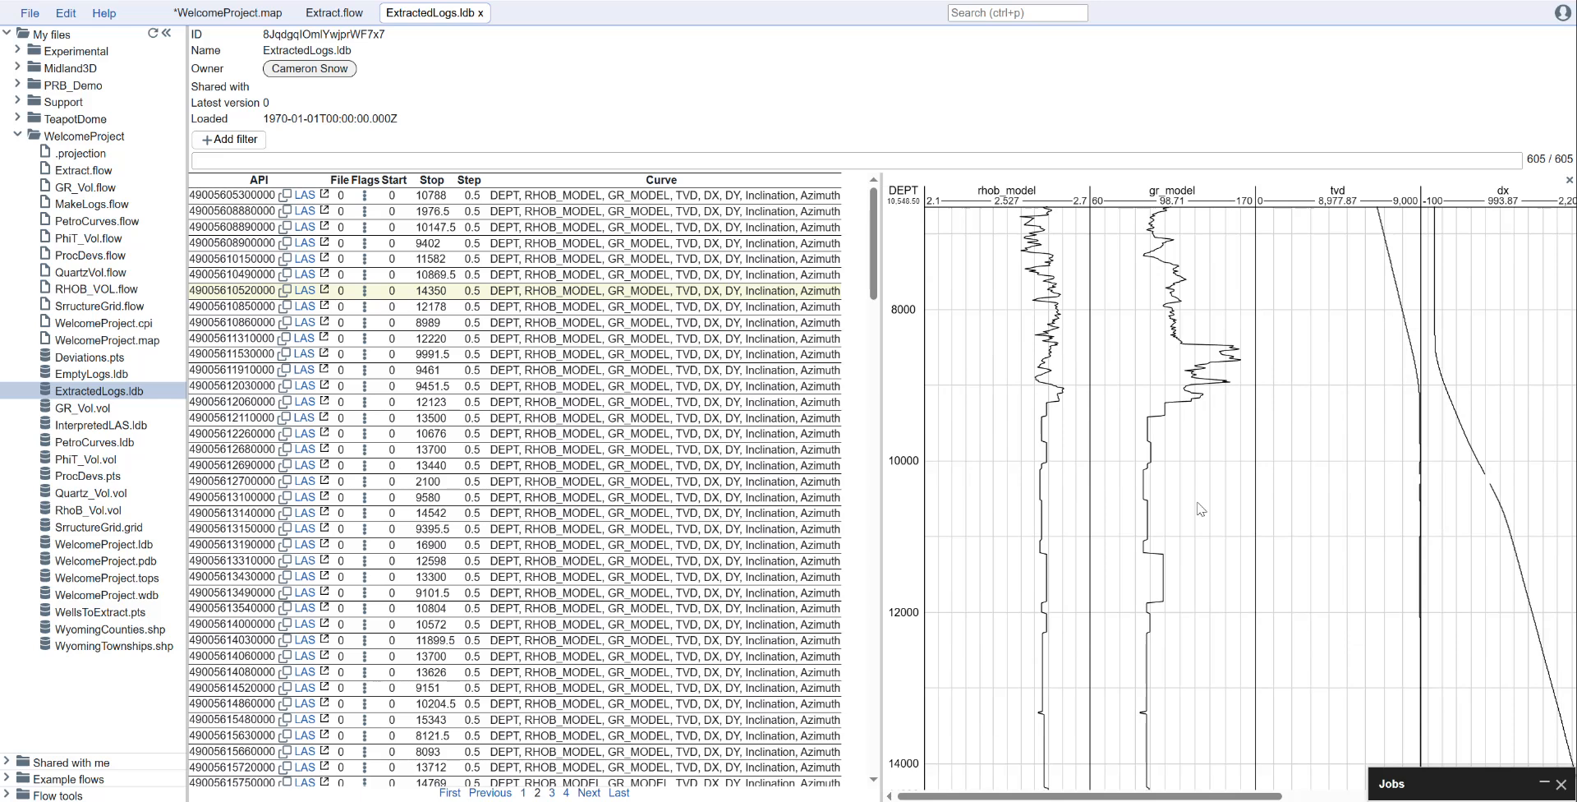